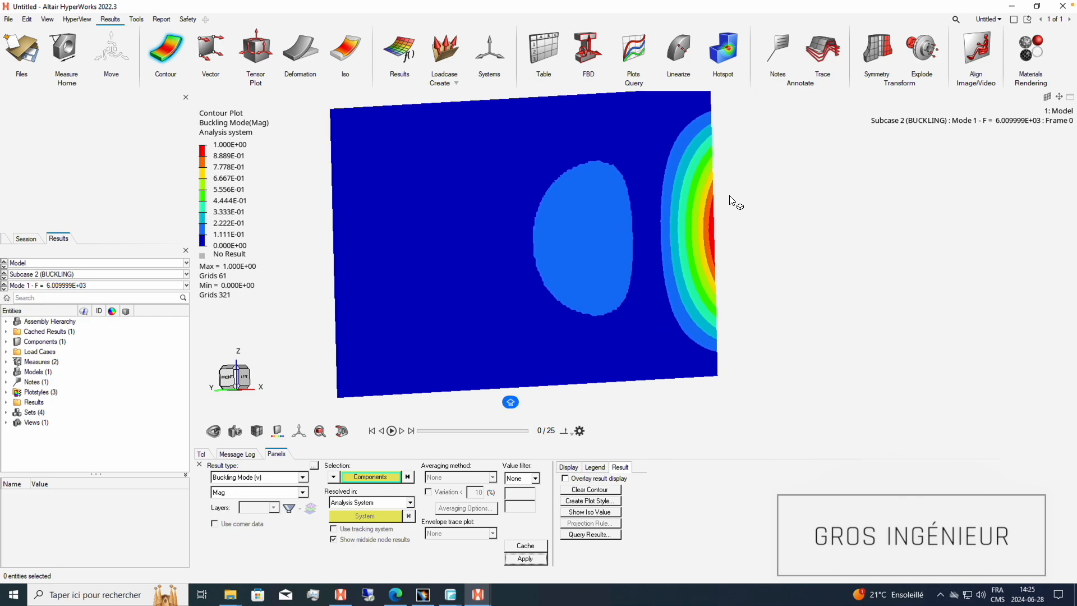
Display buckling Mode 2 of the plate and scrub through its animation frames.
{"action": "left_click", "coordinate": [186, 286]}
{"action": "left_click", "coordinate": [37, 306]}
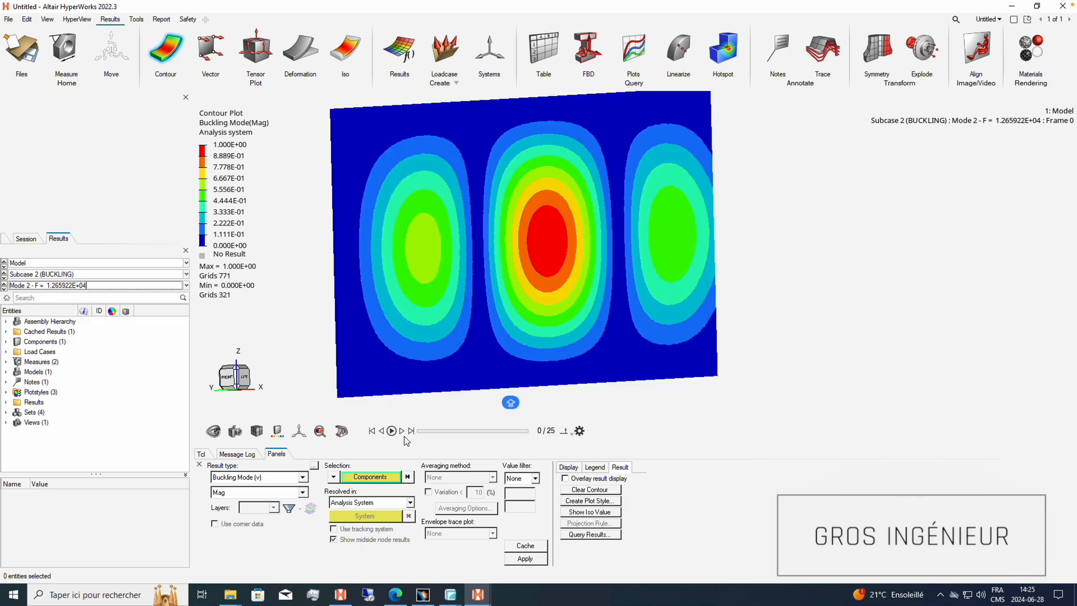
{"action": "left_click", "coordinate": [464, 430]}
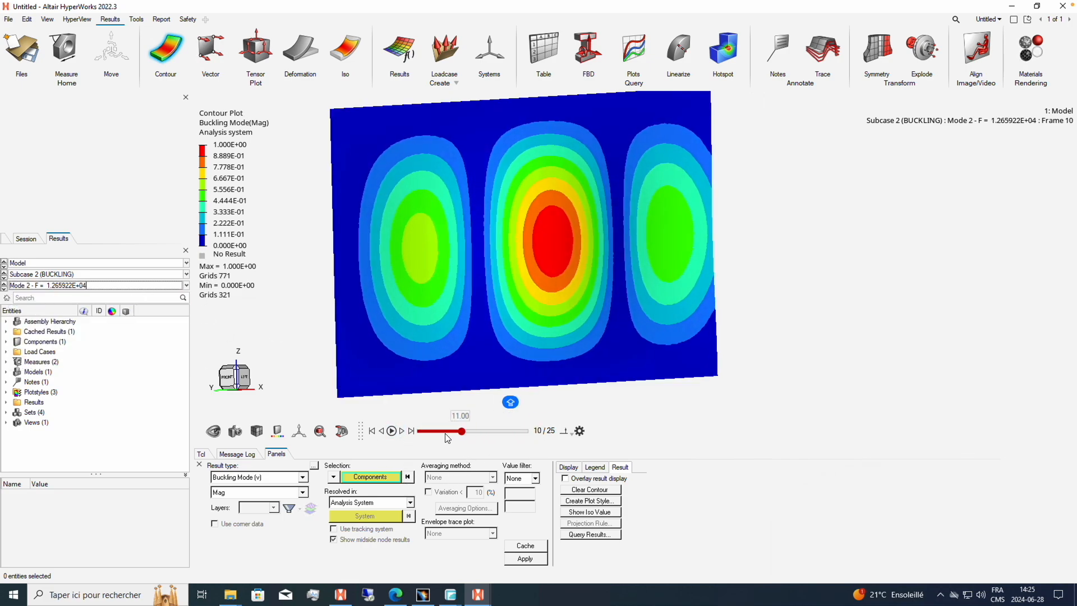
{"action": "left_click_drag", "start_coordinate": [536, 438], "coordinate": [408, 431]}
Display buckling Mode 5, scrub through its animation frames and view the plate from another angle.
{"action": "left_click", "coordinate": [186, 285]}
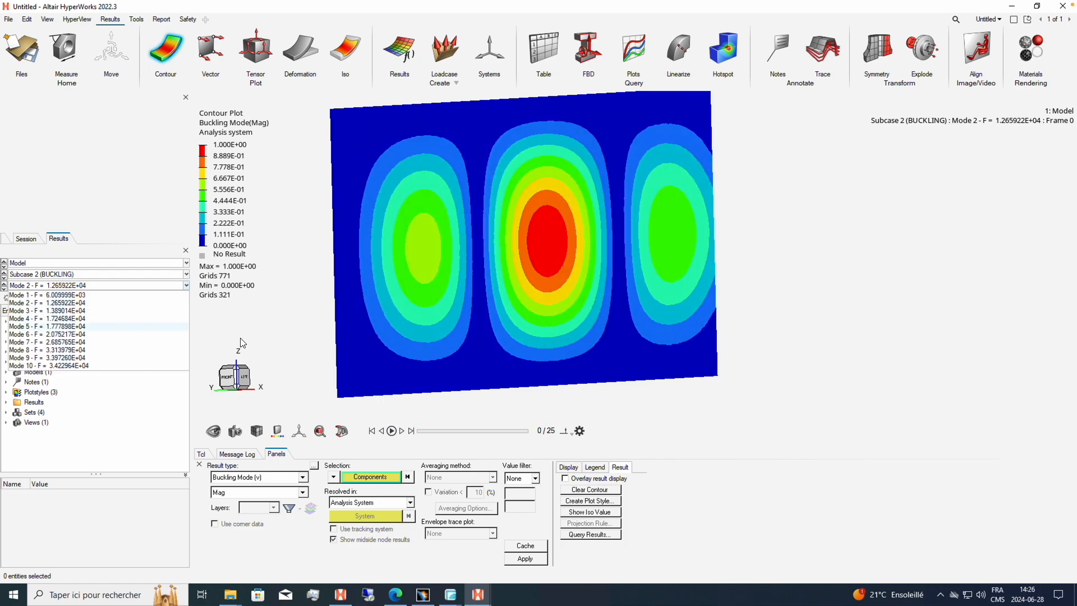
{"action": "left_click", "coordinate": [45, 326]}
{"action": "left_click_drag", "start_coordinate": [420, 431], "coordinate": [376, 422]}
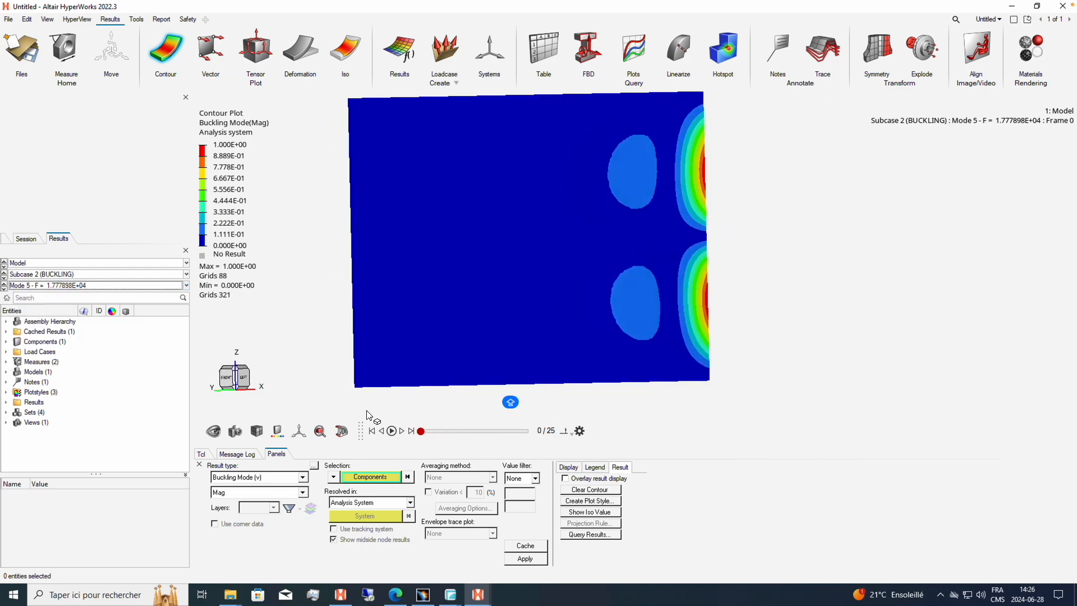
{"action": "right_click_drag", "start_coordinate": [527, 257], "coordinate": [553, 235]}
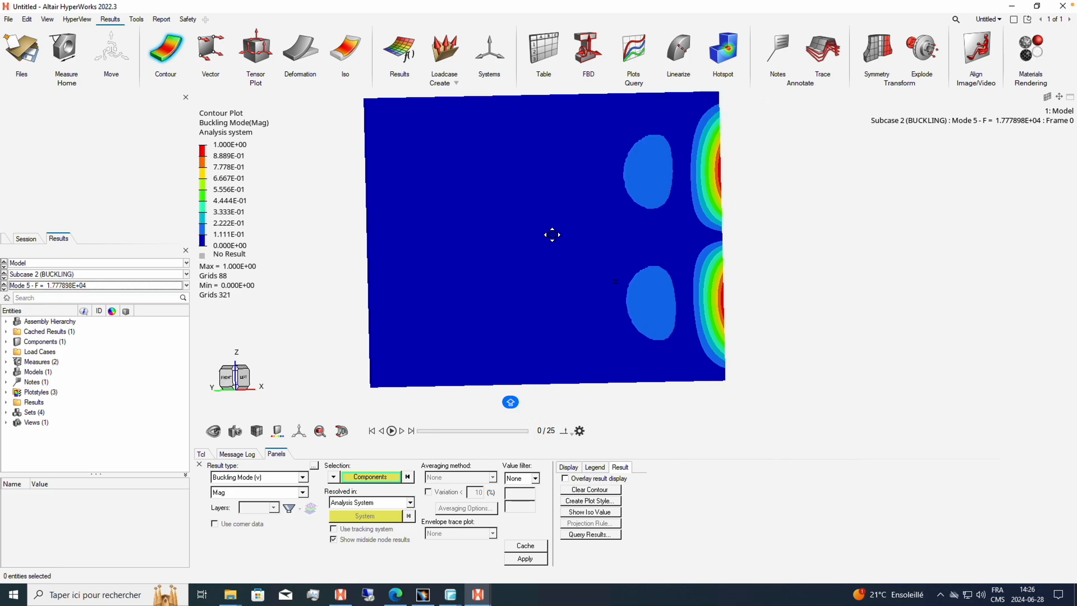
{"action": "middle_click_drag", "start_coordinate": [553, 224], "coordinate": [526, 239]}
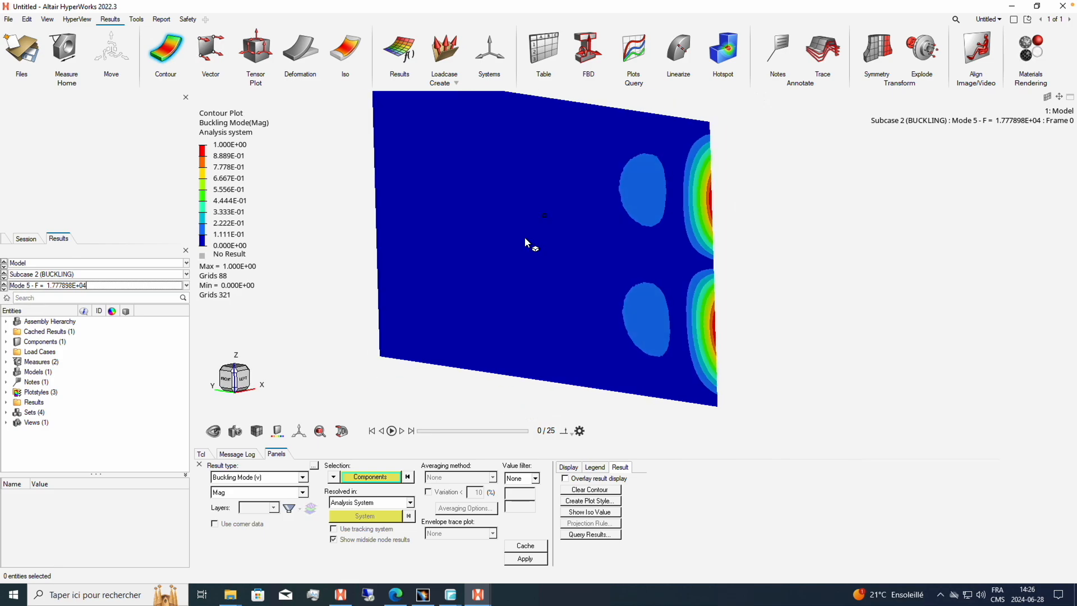
Load Subcase 1 (LINEAR) and contour its displacement magnitude on the plate.
{"action": "left_click", "coordinate": [187, 274]}
{"action": "left_click", "coordinate": [65, 284]}
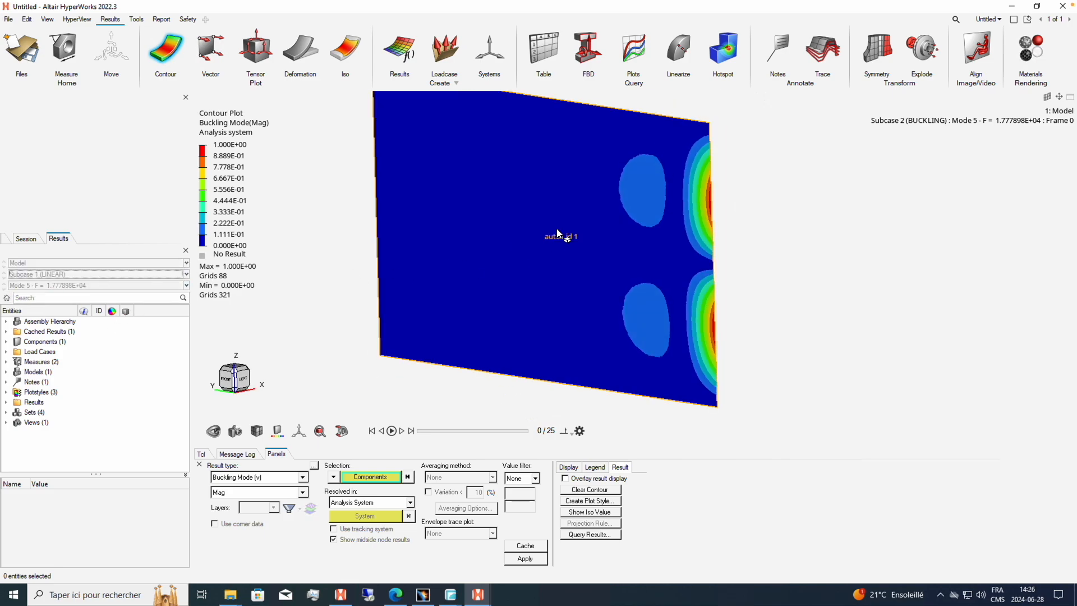
{"action": "left_click", "coordinate": [528, 562]}
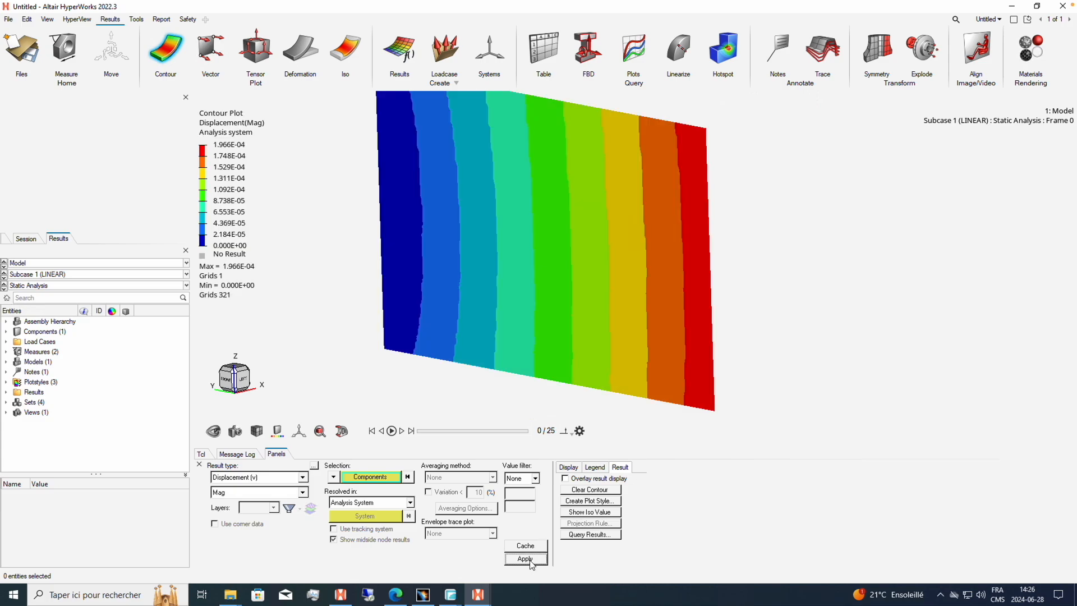
Contour the von Mises Element Stresses (2D & 3D) of the linear subcase on the plate.
{"action": "left_click", "coordinate": [303, 477]}
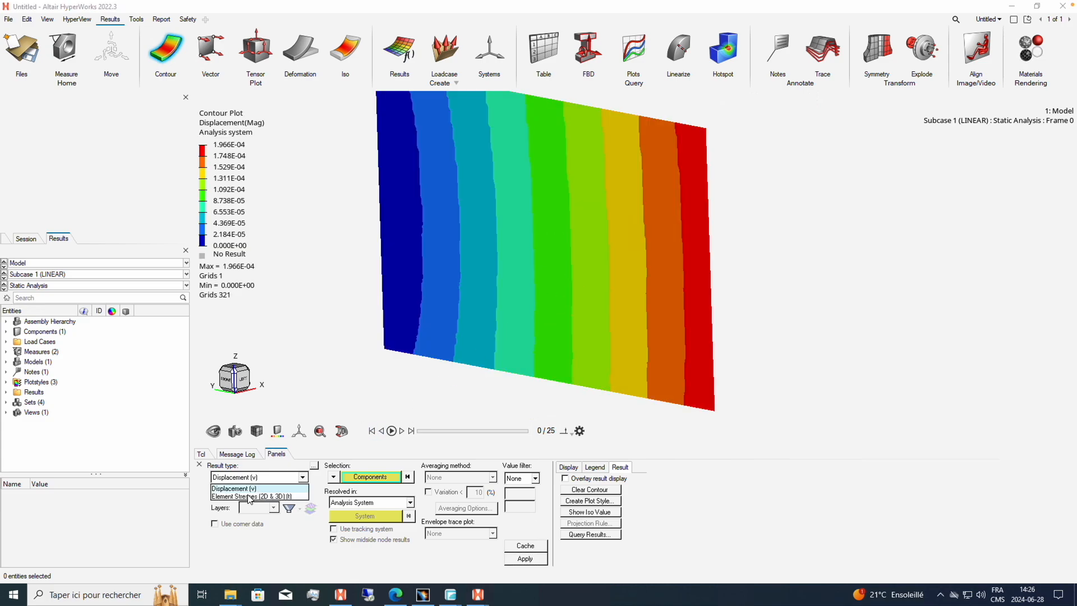
{"action": "left_click", "coordinate": [251, 496]}
{"action": "left_click", "coordinate": [520, 559]}
{"action": "middle_click_drag", "start_coordinate": [573, 302], "coordinate": [604, 271]}
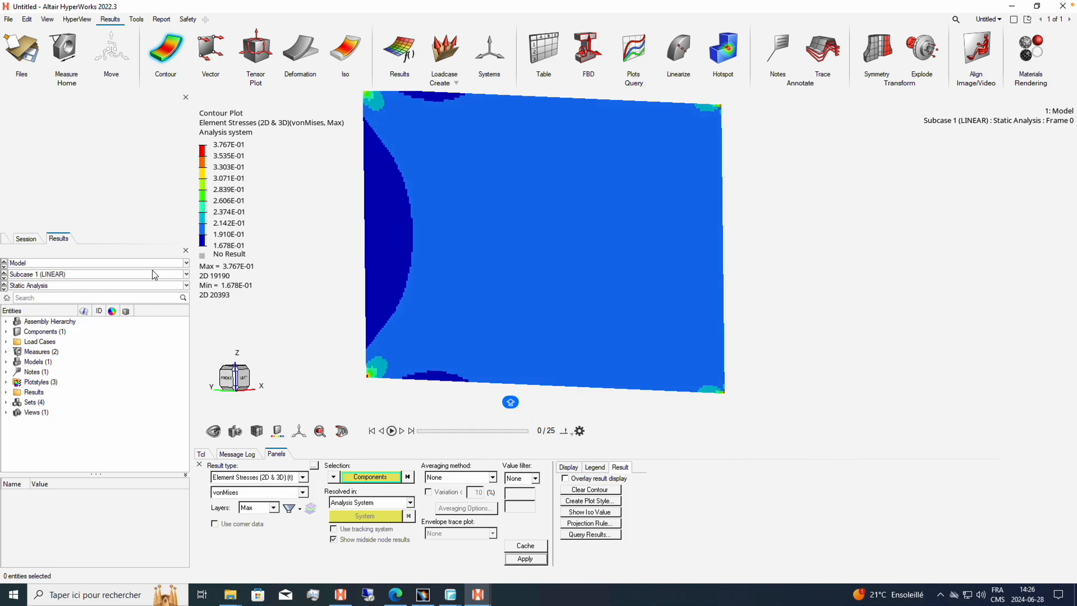
Load Subcase 2 (BUCKLING), contour the Mode 1 buckling shape and scrub through its animation frames.
{"action": "left_click", "coordinate": [185, 275]}
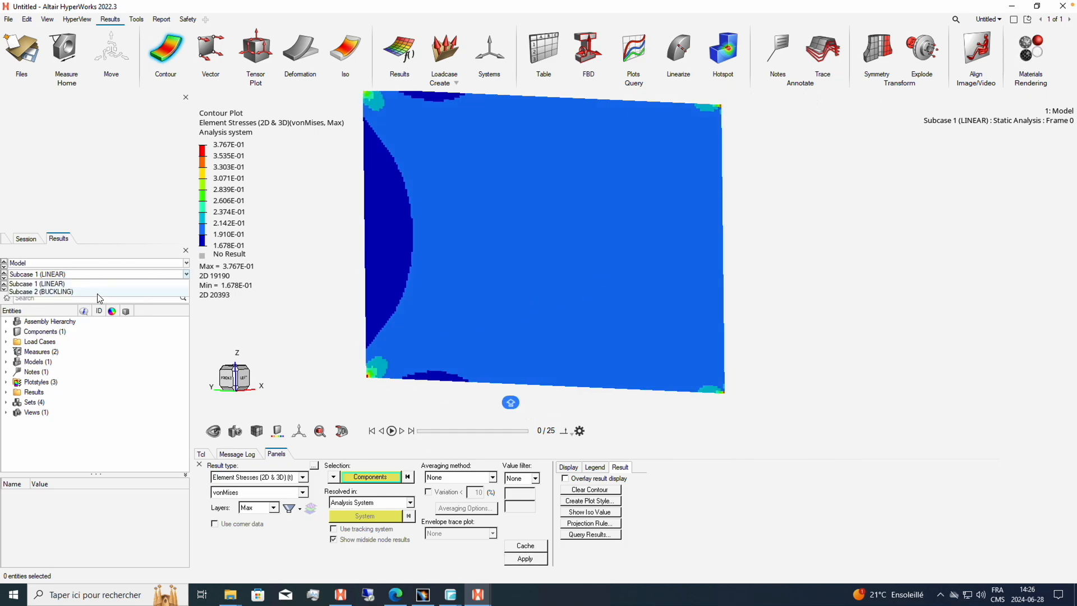
{"action": "left_click", "coordinate": [97, 294]}
{"action": "left_click", "coordinate": [524, 559]}
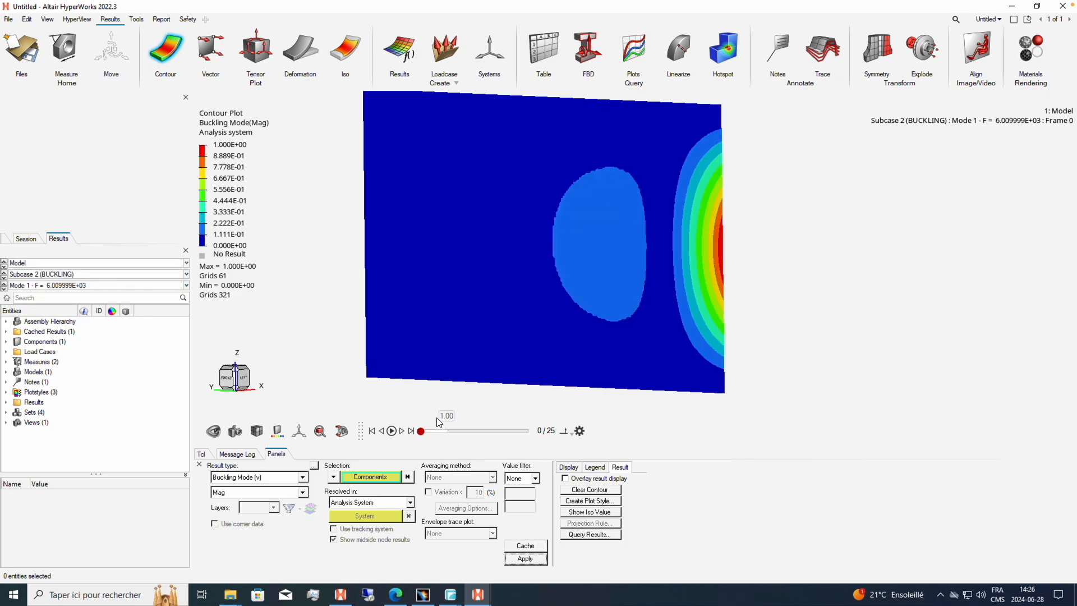
{"action": "mouse_move", "coordinate": [512, 240]}
{"action": "middle_mouse_down"}
{"action": "mouse_move", "coordinate": [572, 233]}
{"action": "mouse_move", "coordinate": [675, 288]}
{"action": "mouse_move", "coordinate": [722, 336]}
{"action": "middle_mouse_up"}
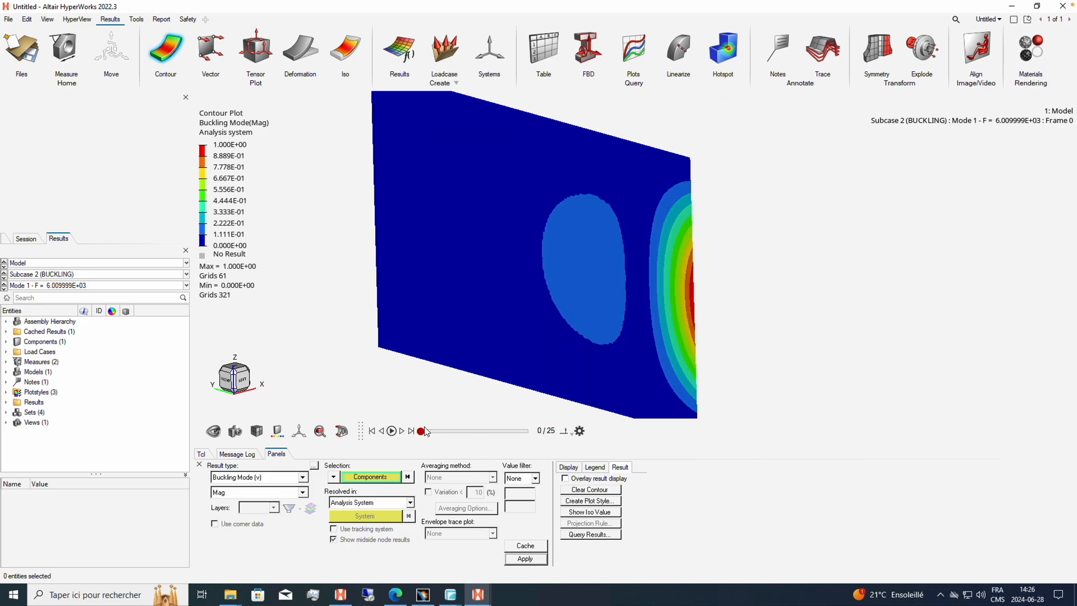
{"action": "left_click_drag", "start_coordinate": [423, 431], "coordinate": [10, 296]}
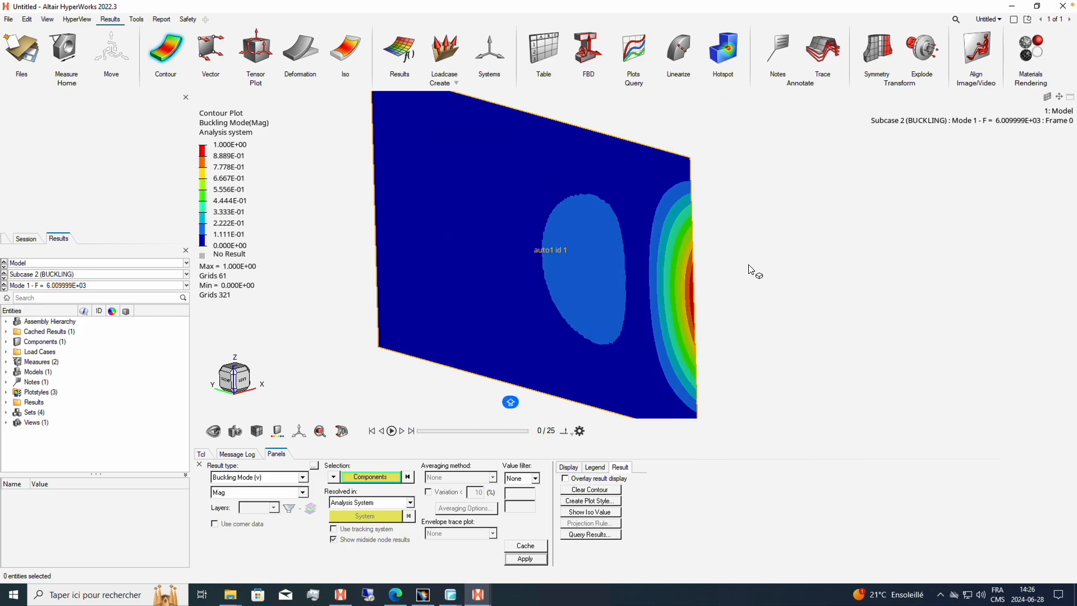
{"action": "middle_click_drag", "start_coordinate": [751, 270], "coordinate": [746, 252]}
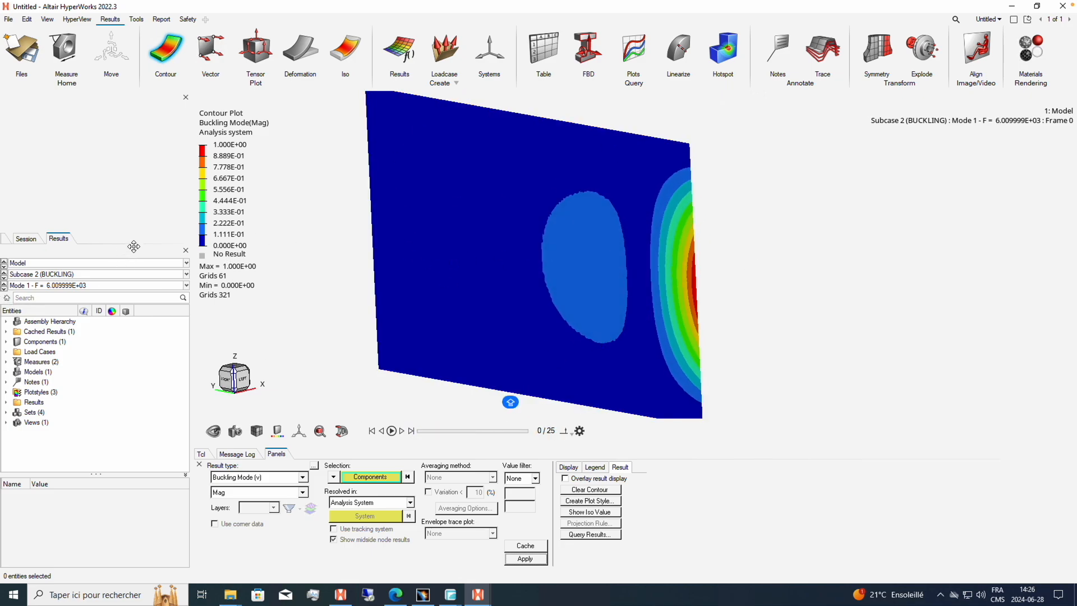
Display buckling Mode 6 and scrub its animation up to frame 24.
{"action": "left_click", "coordinate": [187, 286]}
{"action": "left_click", "coordinate": [67, 343]}
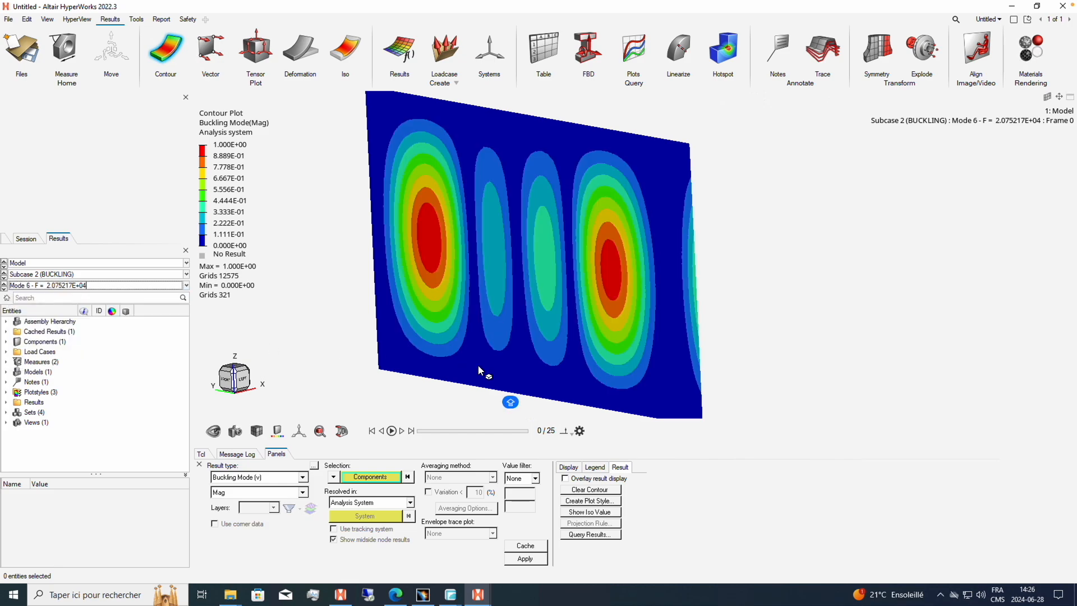
{"action": "left_click_drag", "start_coordinate": [428, 433], "coordinate": [513, 437]}
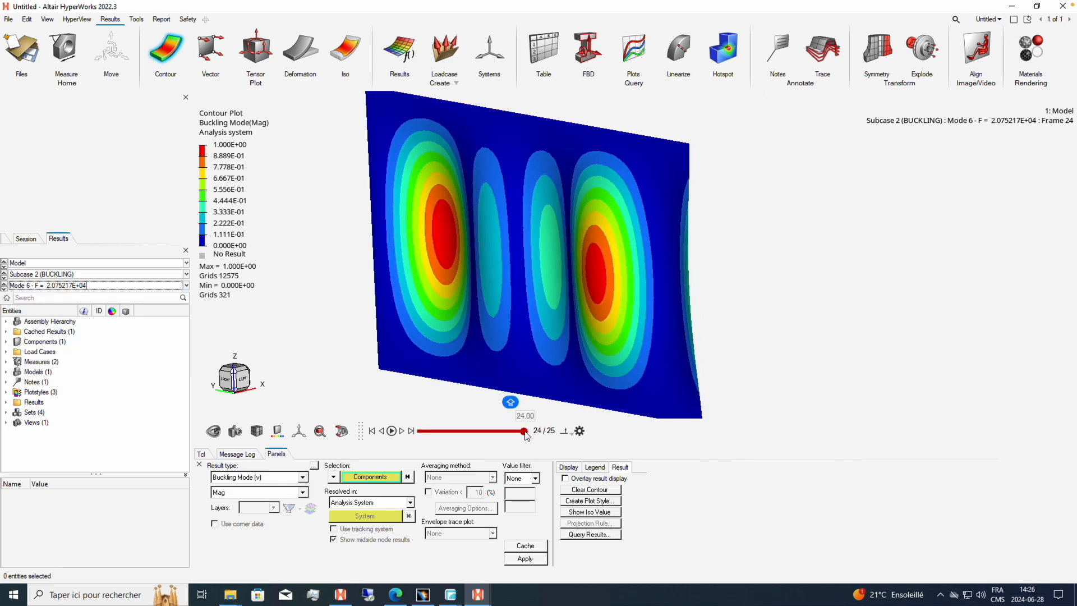
{"action": "left_click", "coordinate": [412, 432]}
{"action": "left_click_drag", "start_coordinate": [421, 432], "coordinate": [528, 433]}
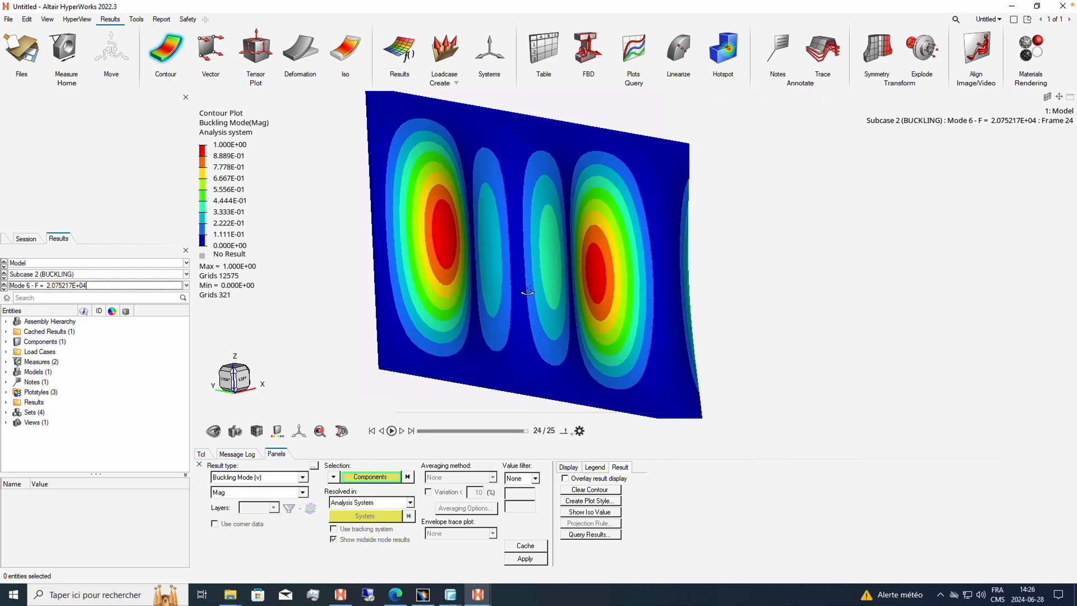
Examine the Mode 6 deformed shape from several angles, then scrub its animation back to frame 10.
{"action": "middle_click_drag", "start_coordinate": [527, 293], "coordinate": [567, 236]}
{"action": "scroll", "coordinate": [562, 233], "scroll_direction": "up", "scroll_amount": 2}
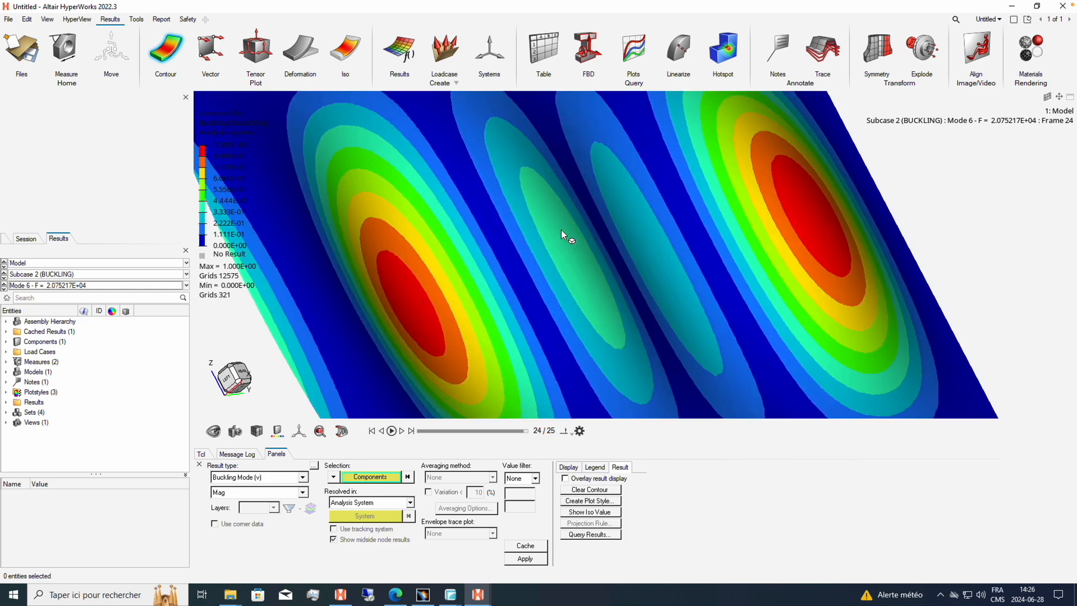
{"action": "left_click", "coordinate": [245, 386]}
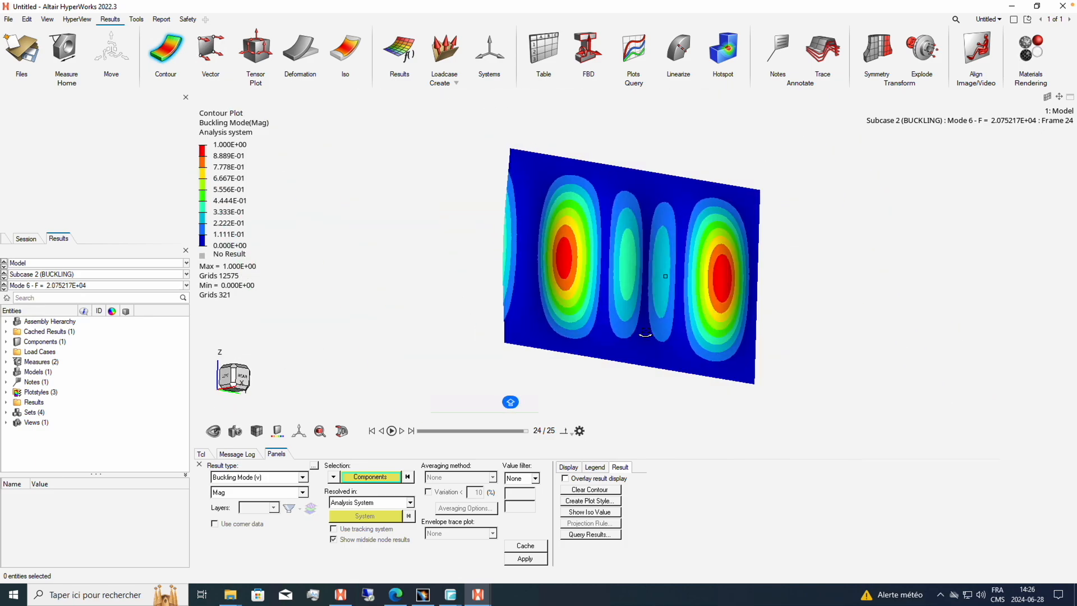
{"action": "right_click_drag", "start_coordinate": [640, 311], "coordinate": [622, 277]}
{"action": "middle_click_drag", "start_coordinate": [622, 277], "coordinate": [629, 241]}
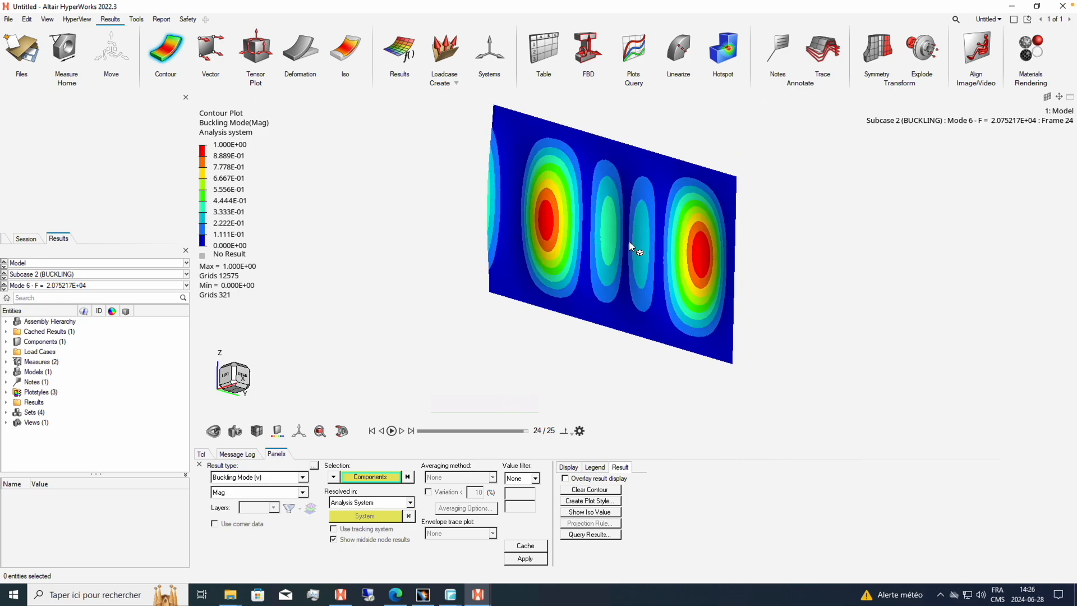
{"action": "mouse_move", "coordinate": [239, 391]}
{"action": "left_click", "coordinate": [234, 383]}
{"action": "right_click_drag", "start_coordinate": [761, 262], "coordinate": [696, 261]}
{"action": "scroll", "coordinate": [554, 263], "scroll_direction": "up", "scroll_amount": 3}
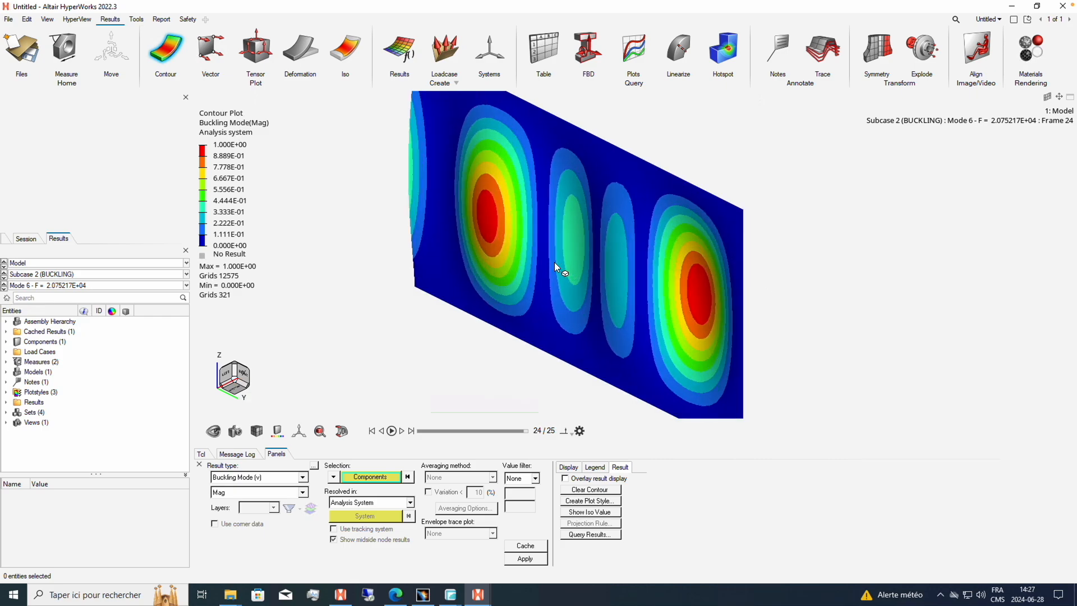
{"action": "scroll", "coordinate": [554, 261], "scroll_direction": "up", "scroll_amount": 1}
{"action": "mouse_move", "coordinate": [525, 431]}
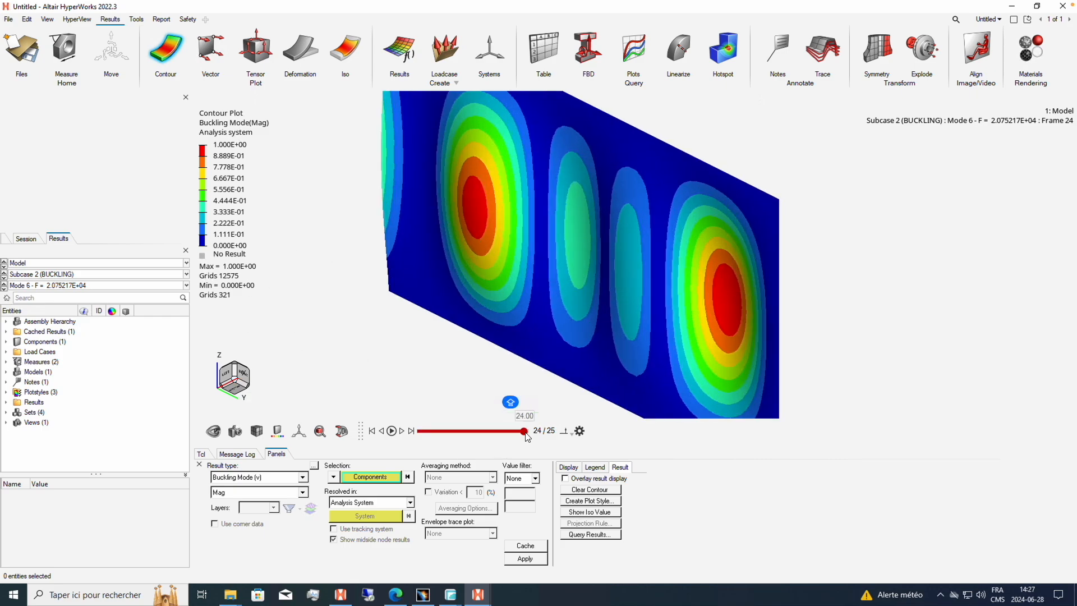
{"action": "left_click_drag", "start_coordinate": [525, 432], "coordinate": [461, 431]}
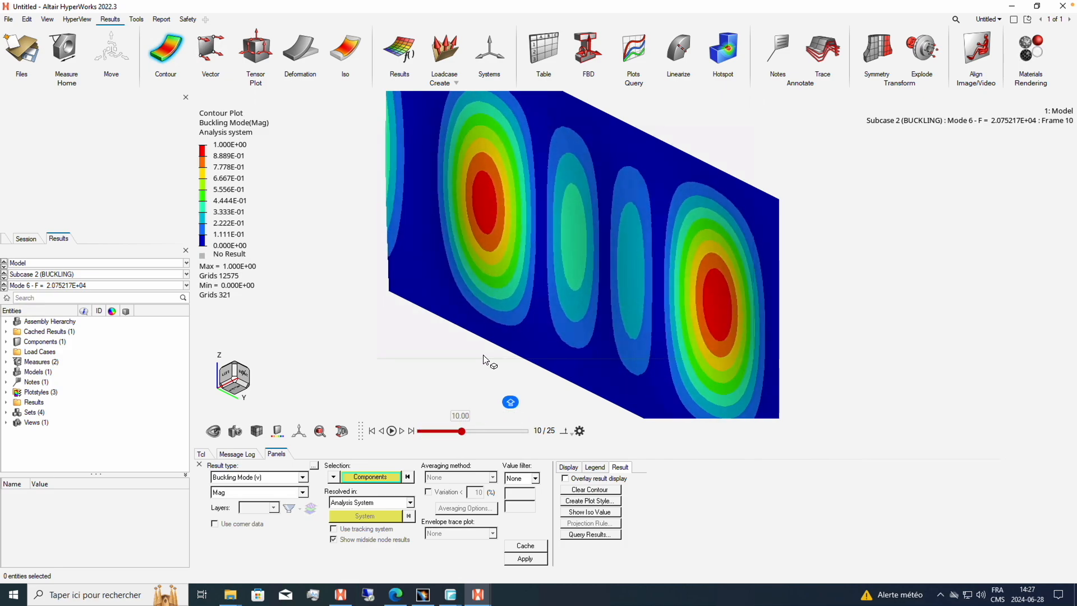
Display buckling Mode 8, scrub through its animation frames and inspect the deformed plate.
{"action": "left_click", "coordinate": [185, 285]}
{"action": "left_click", "coordinate": [33, 350]}
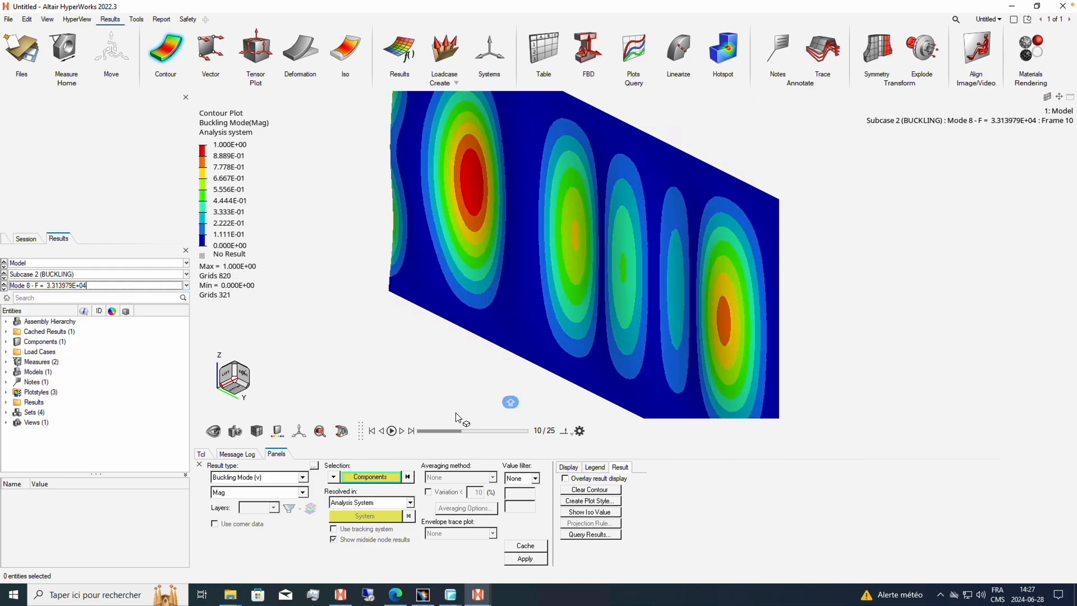
{"action": "left_click_drag", "start_coordinate": [460, 430], "coordinate": [517, 439]}
{"action": "left_click_drag", "start_coordinate": [574, 239], "coordinate": [393, 216], "text": "ctrl"}
{"action": "right_click_drag", "start_coordinate": [395, 216], "coordinate": [563, 267], "text": "ctrl"}
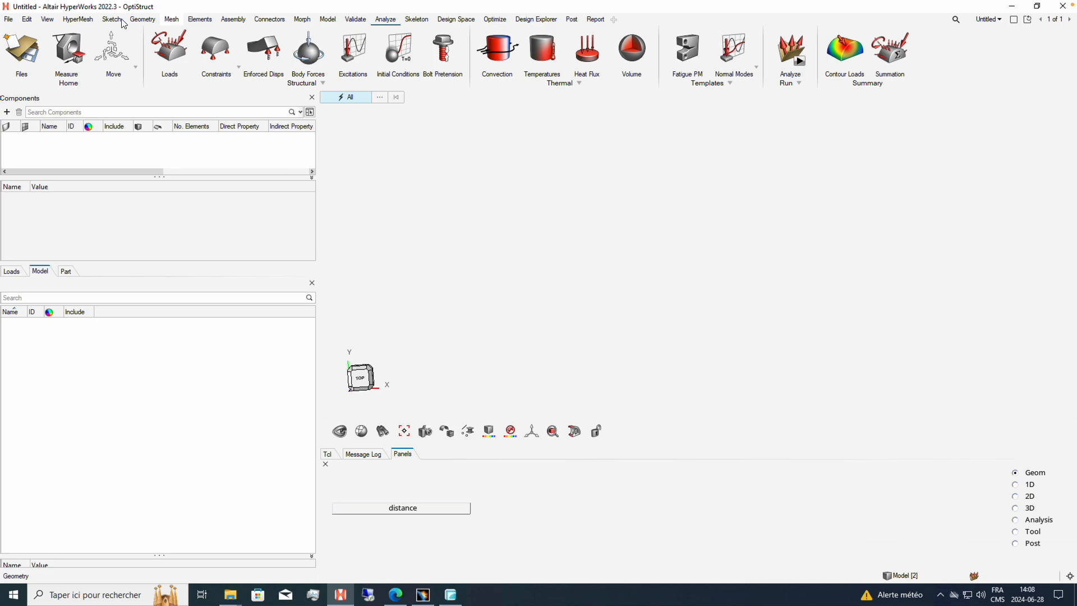
Create a new sketch on the global YZ plane, with its normal along X.
{"action": "left_click", "coordinate": [107, 21]}
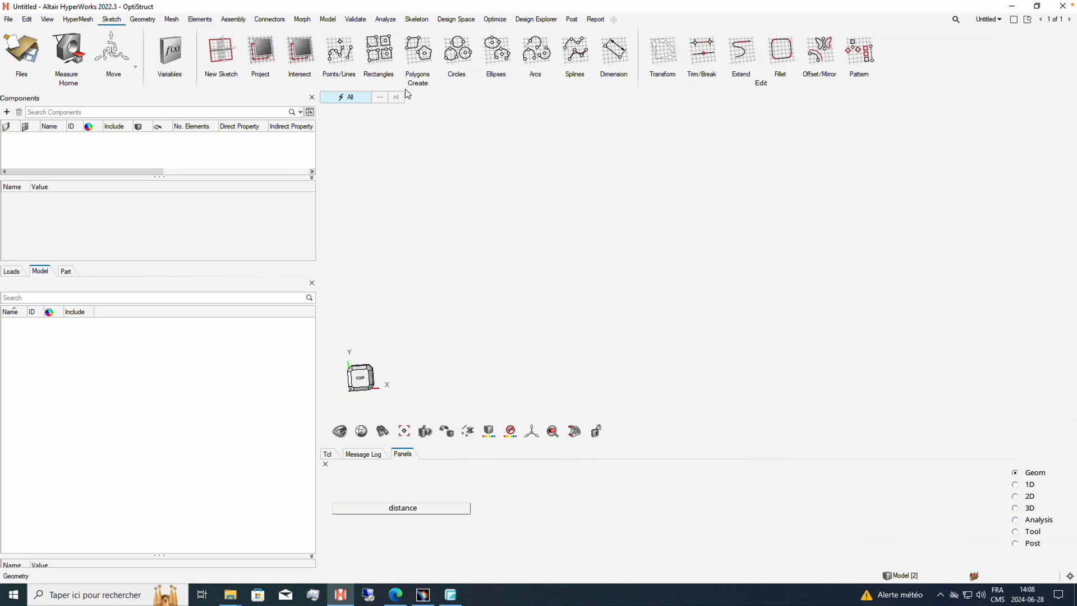
{"action": "left_click", "coordinate": [221, 51]}
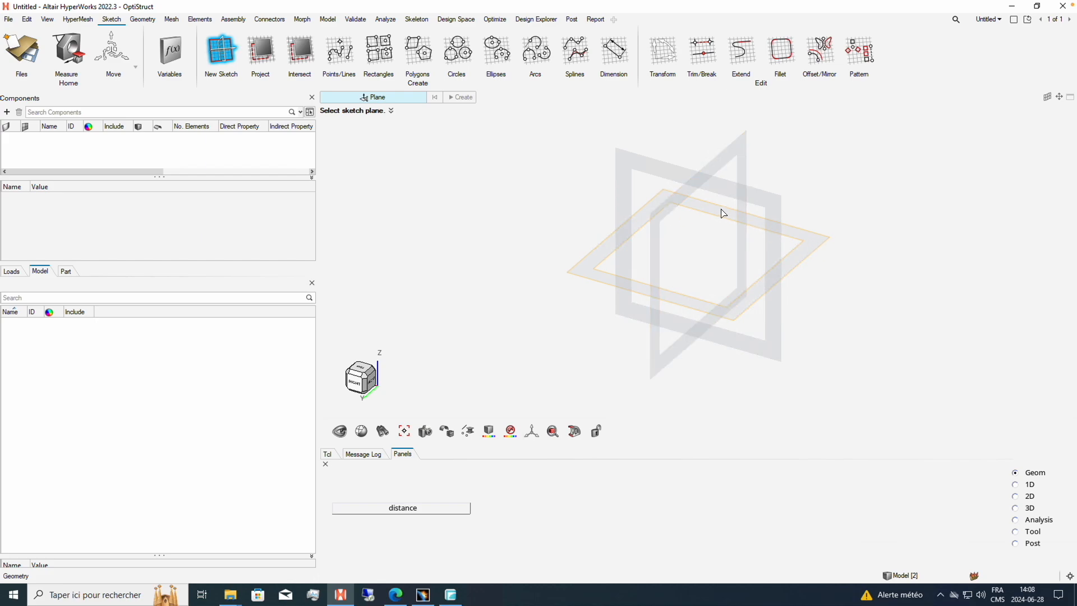
{"action": "left_click", "coordinate": [733, 150]}
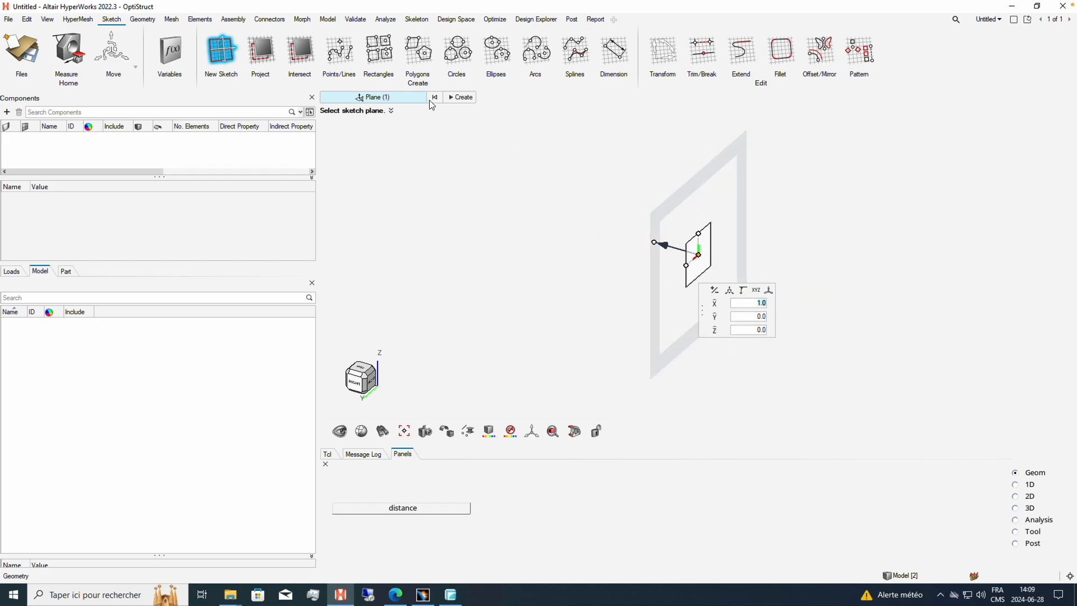
{"action": "left_click", "coordinate": [460, 98]}
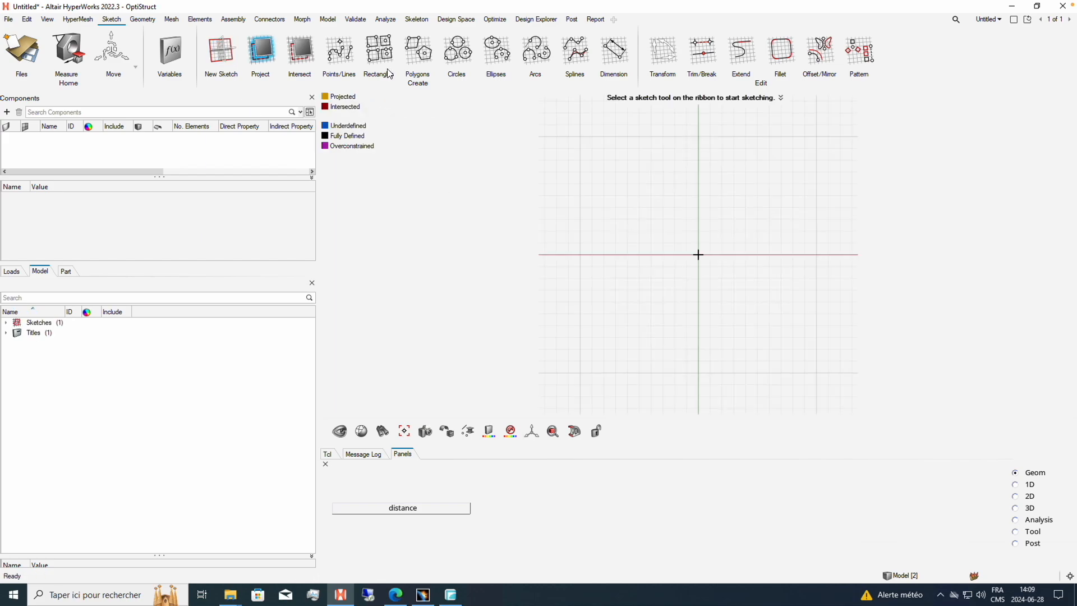
Draw a 200 mm by 120 mm rectangle centred on the sketch origin and finish the sketch as a surface.
{"action": "left_click", "coordinate": [387, 39]}
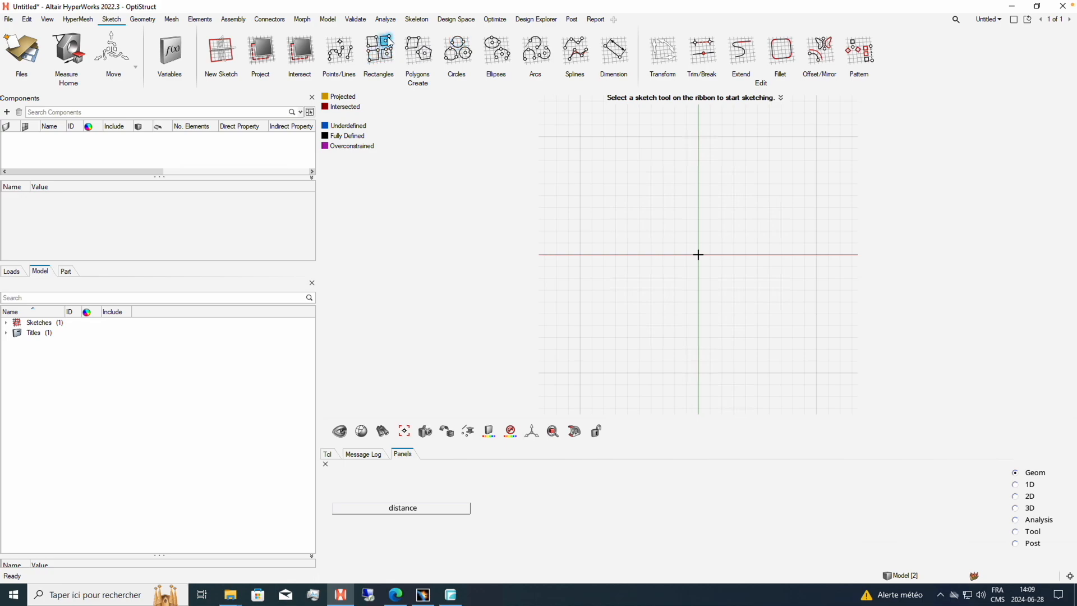
{"action": "left_click", "coordinate": [699, 255]}
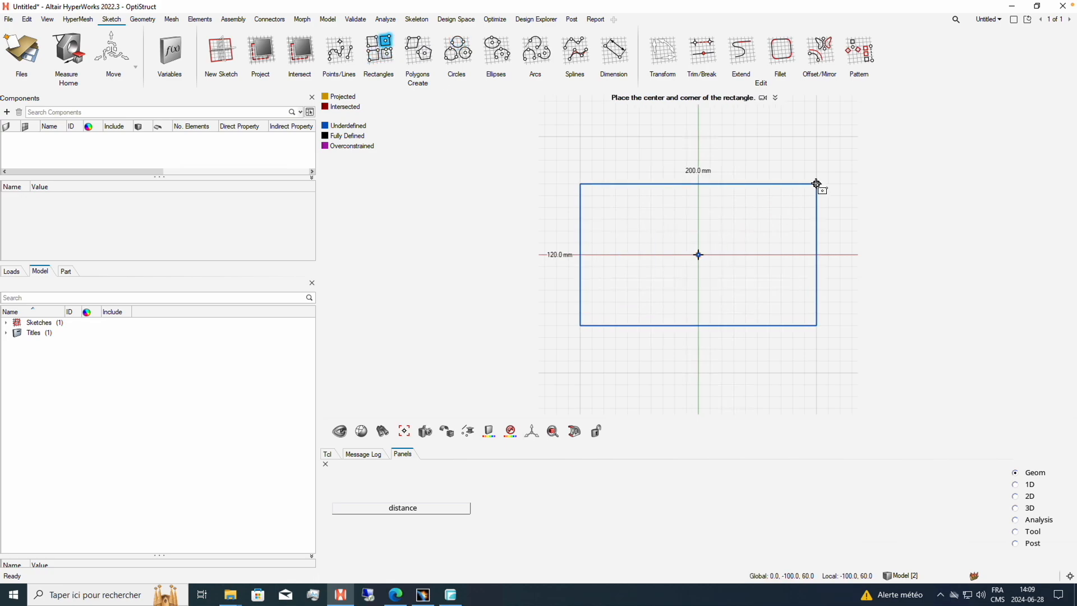
{"action": "left_click", "coordinate": [817, 184]}
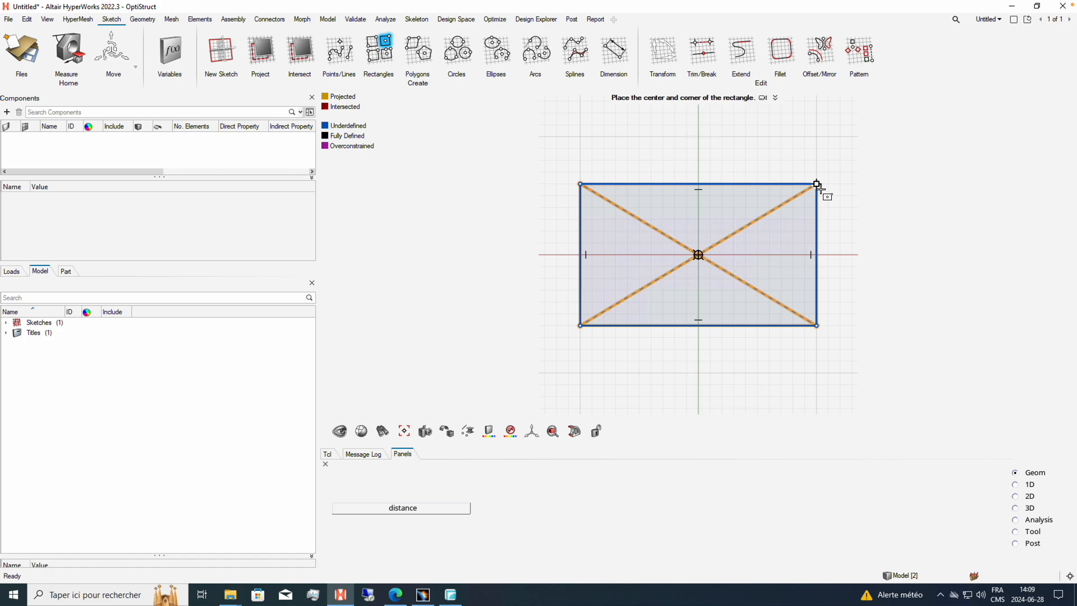
{"action": "key", "text": "Escape"}
{"action": "right_click", "coordinate": [831, 223]}
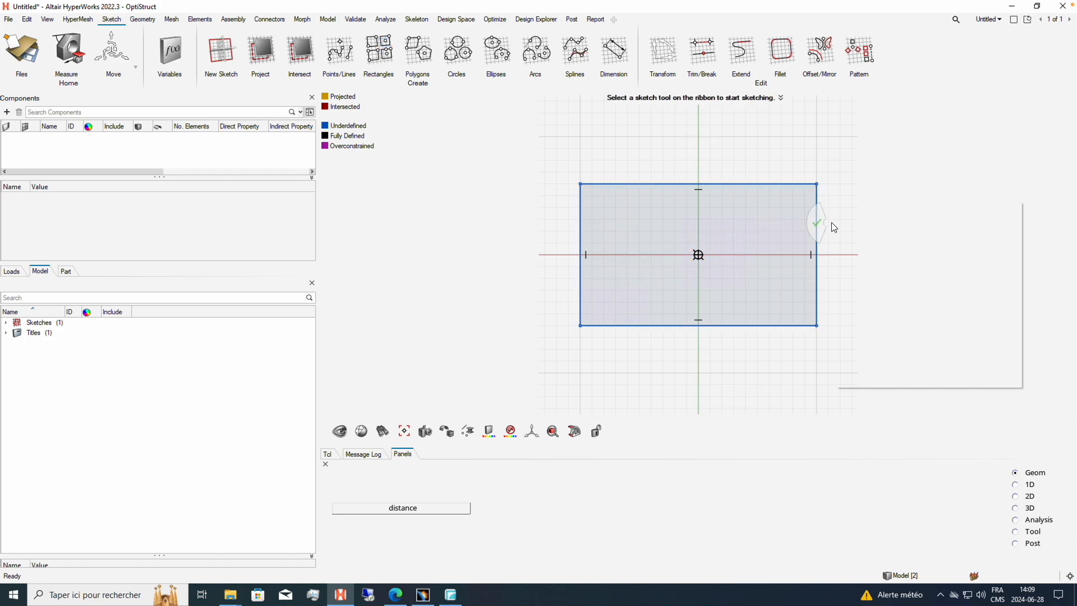
{"action": "mouse_move", "coordinate": [820, 226]}
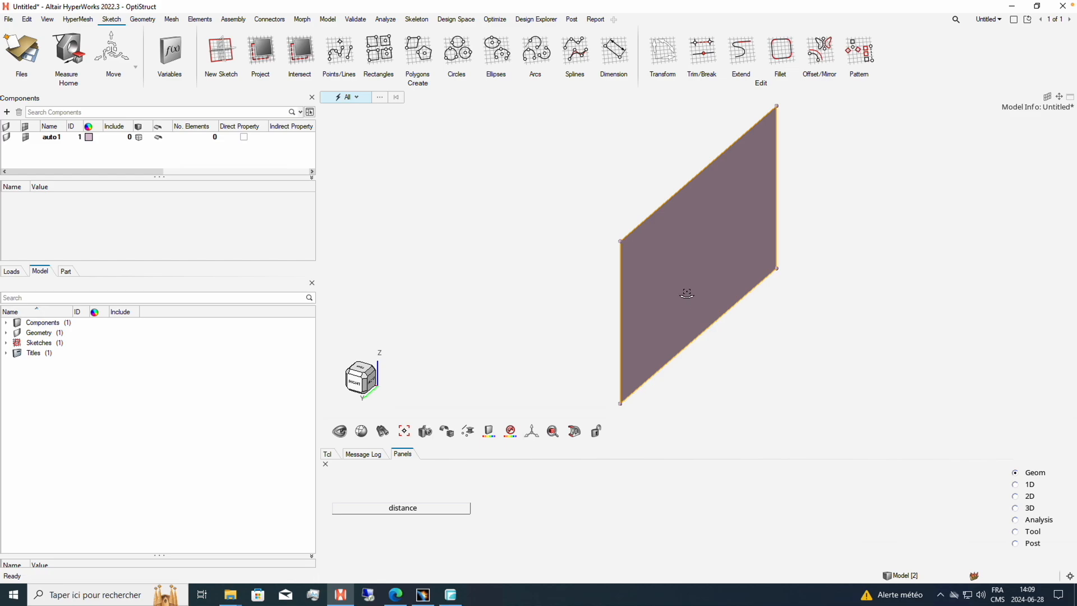
Create a MAT1 material named steel and show its card values for editing.
{"action": "left_click_drag", "start_coordinate": [686, 294], "coordinate": [657, 265], "text": "ctrl"}
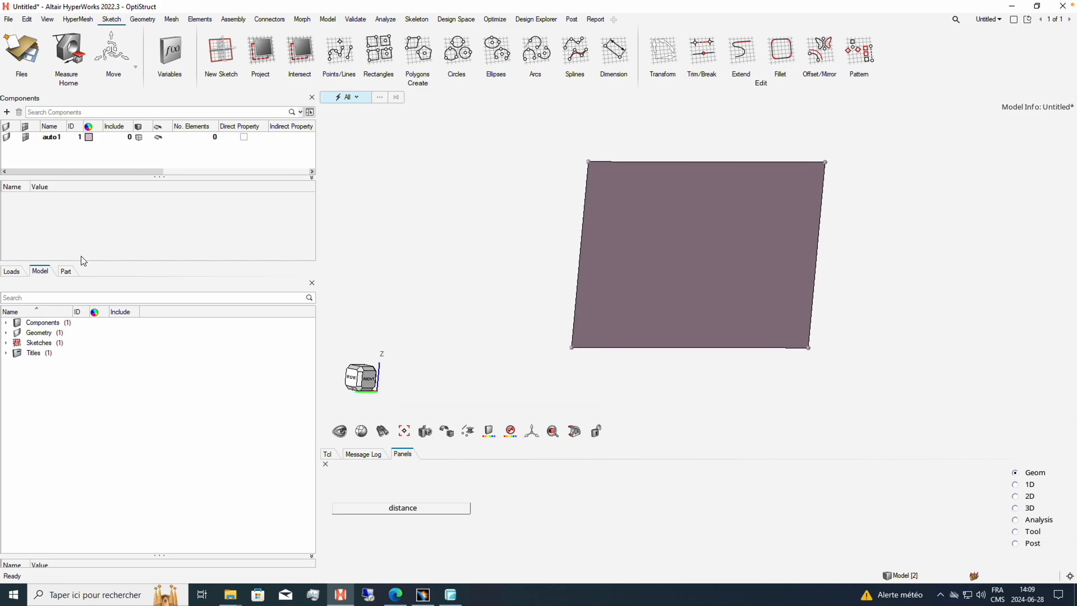
{"action": "right_click", "coordinate": [52, 412]}
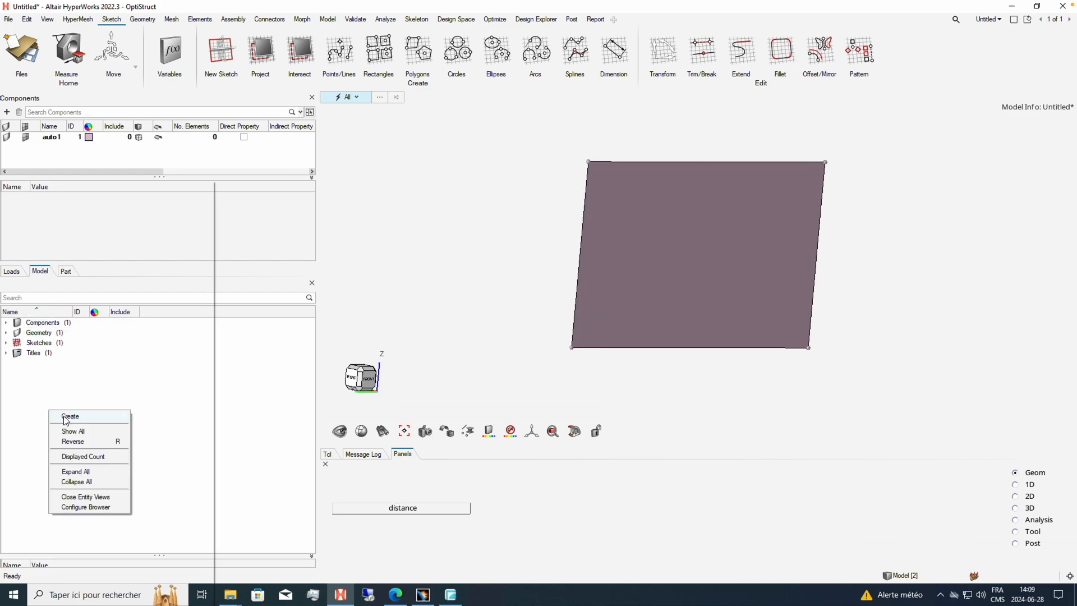
{"action": "mouse_move", "coordinate": [67, 421]}
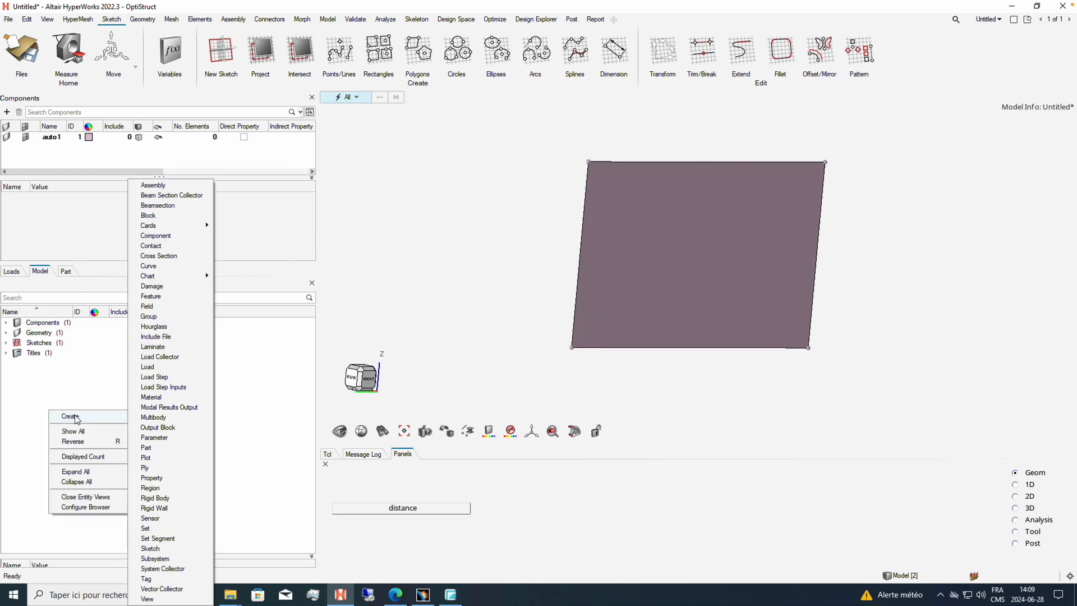
{"action": "left_click", "coordinate": [151, 397]}
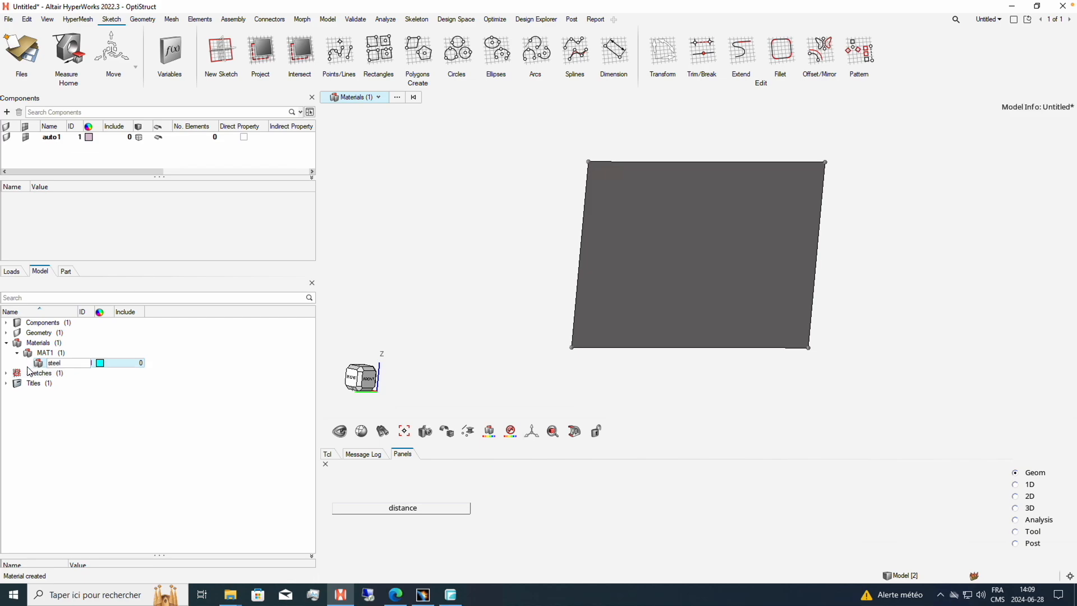
{"action": "key", "text": "Return"}
{"action": "left_click", "coordinate": [49, 361]}
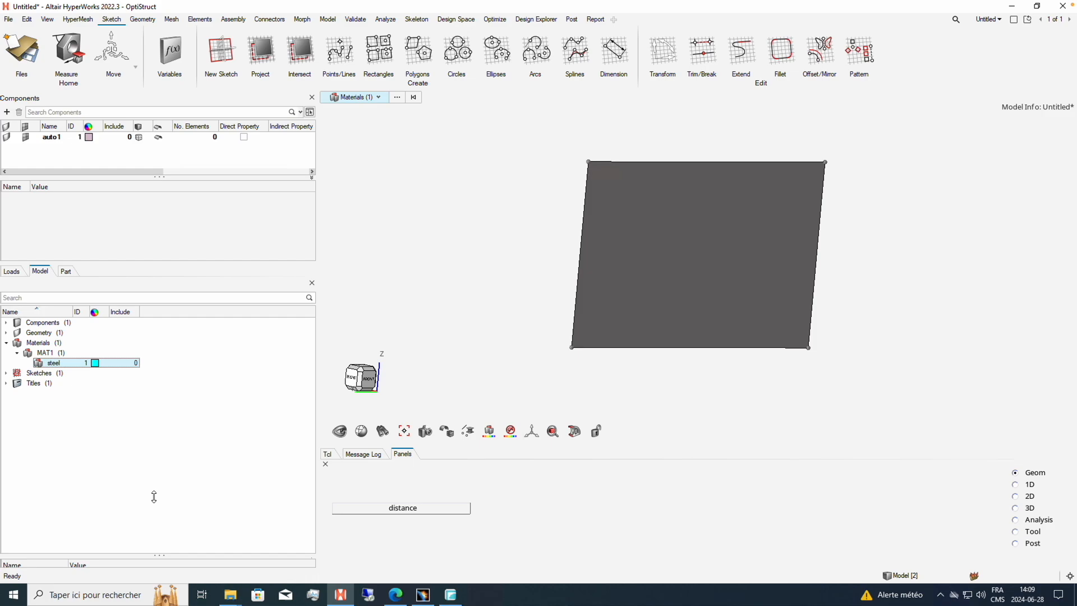
{"action": "left_click_drag", "start_coordinate": [154, 497], "coordinate": [145, 415]}
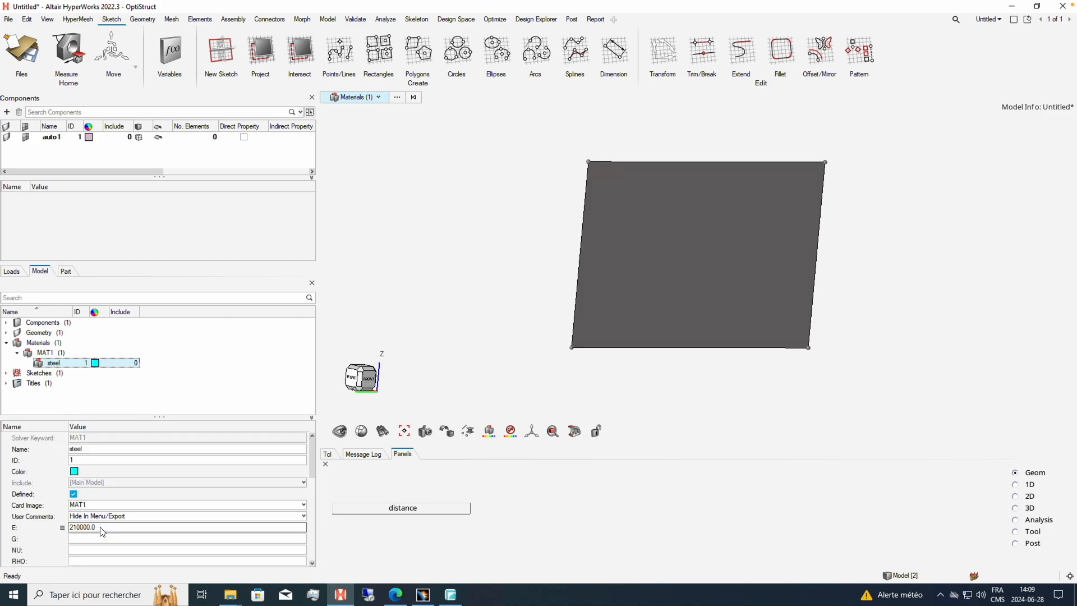
Set the steel material's E to 210000.0, NU to 0.3 and RHO to 7.85e-09, leaving G blank.
{"action": "left_click", "coordinate": [104, 529]}
{"action": "left_click", "coordinate": [100, 540]}
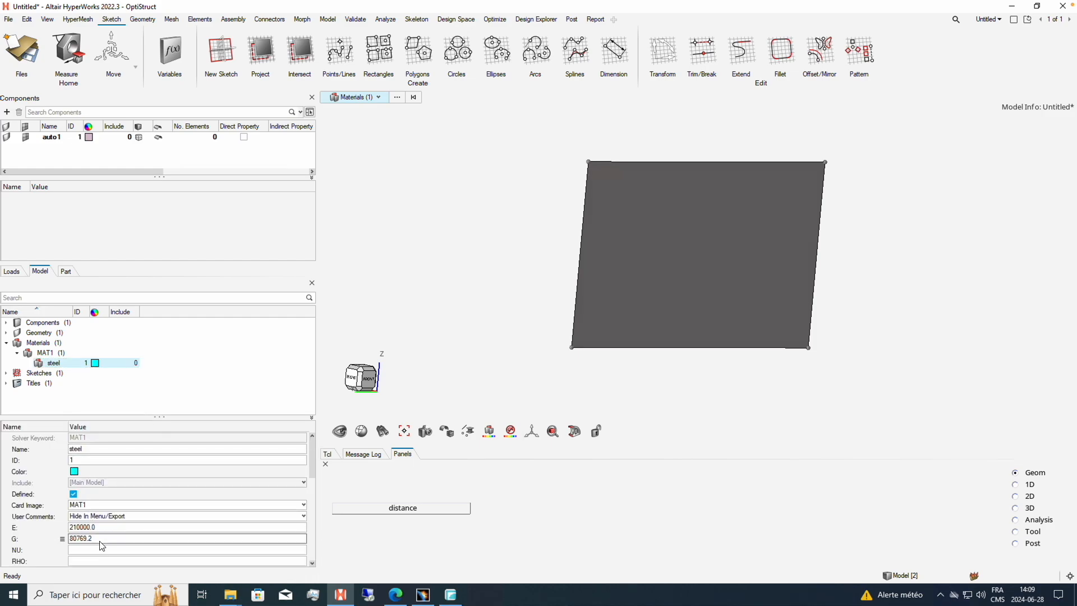
{"action": "left_click", "coordinate": [98, 547]}
{"action": "left_click", "coordinate": [116, 549]}
{"action": "left_click", "coordinate": [113, 559]}
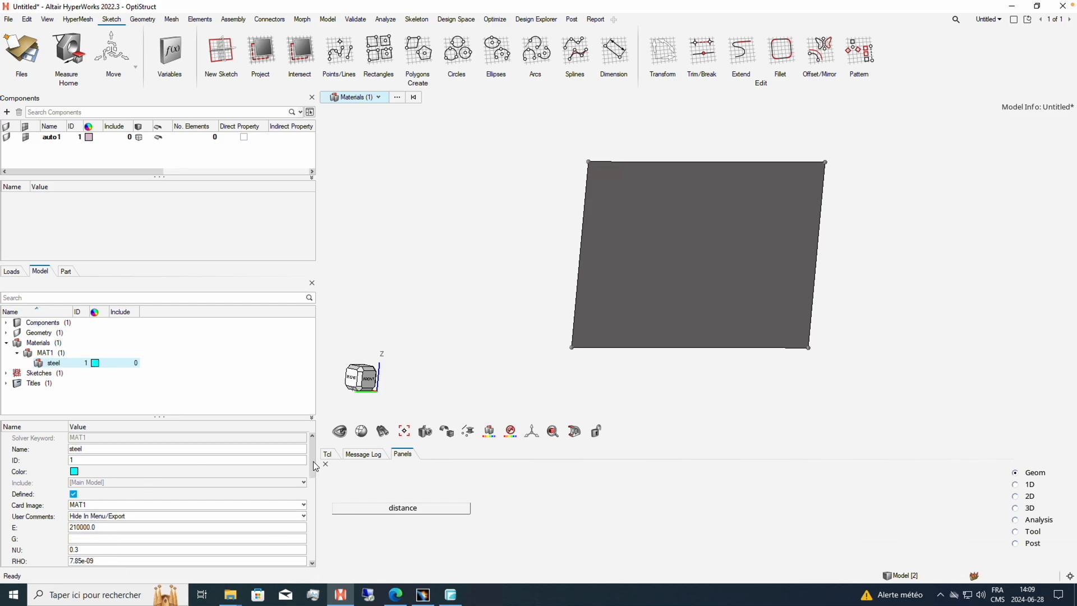
{"action": "left_click_drag", "start_coordinate": [312, 467], "coordinate": [312, 486]}
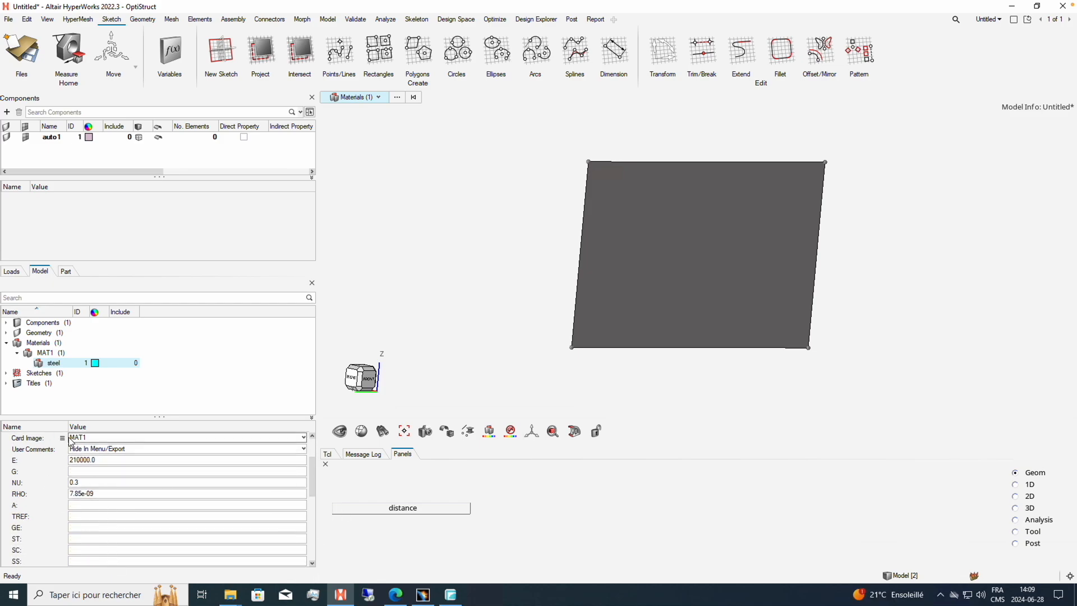
Create a new property with the PSHELL card image for the plate.
{"action": "right_click", "coordinate": [54, 397]}
{"action": "left_click", "coordinate": [42, 403]}
{"action": "right_click", "coordinate": [41, 404]}
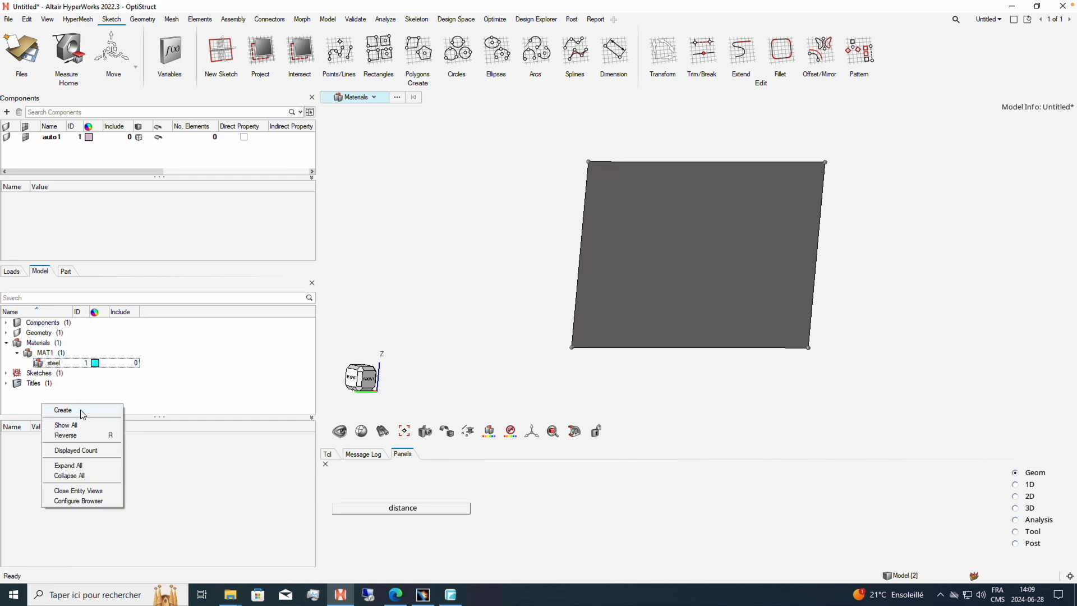
{"action": "mouse_move", "coordinate": [83, 415]}
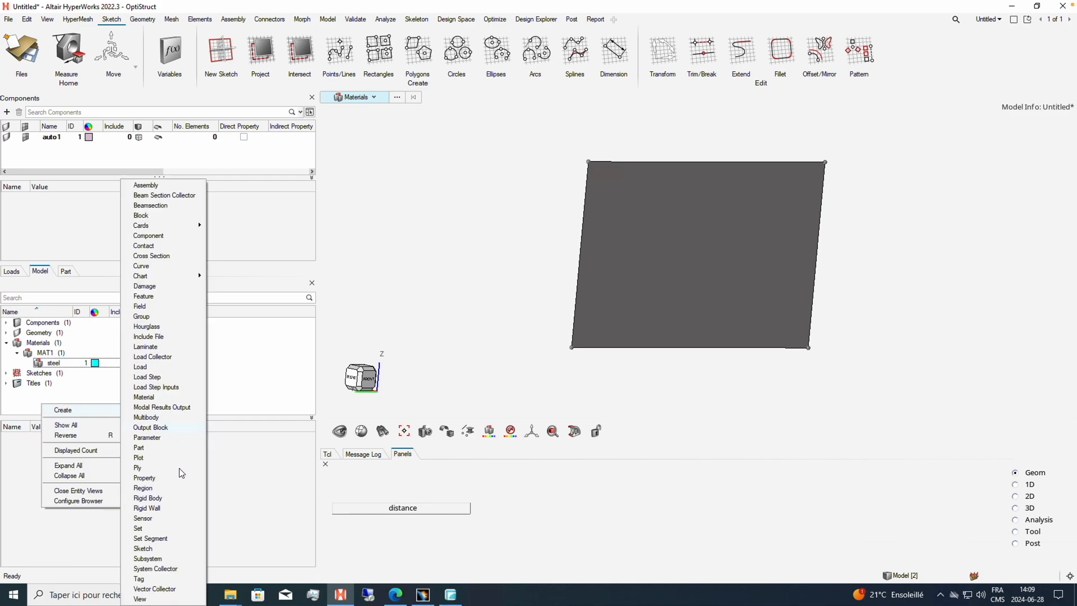
{"action": "left_click", "coordinate": [167, 478]}
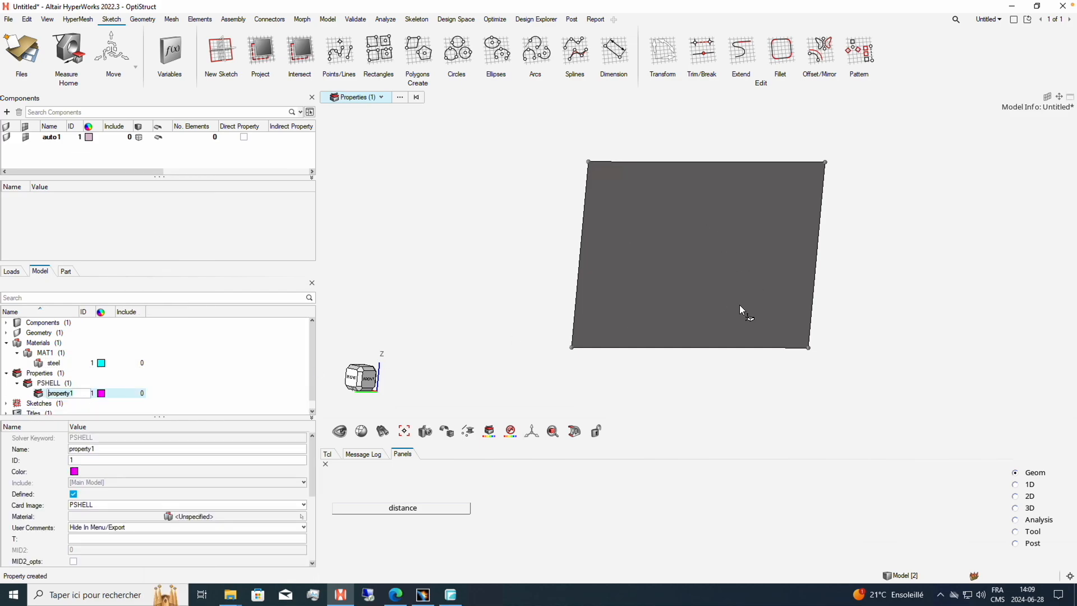
{"action": "left_click_drag", "start_coordinate": [740, 310], "coordinate": [710, 254], "text": "ctrl"}
{"action": "left_click", "coordinate": [139, 448]}
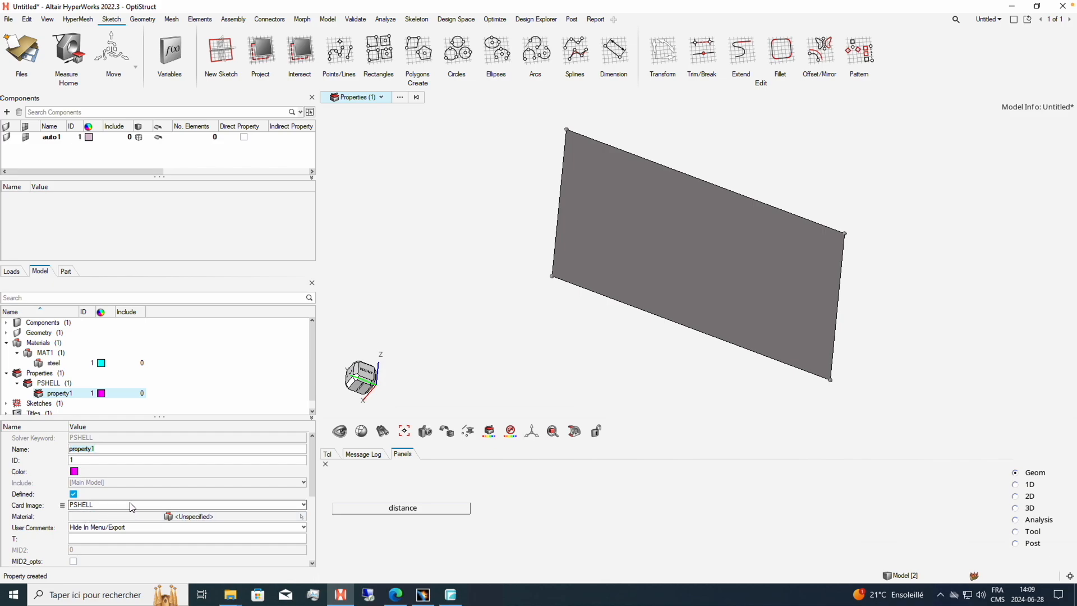
{"action": "right_click_drag", "start_coordinate": [809, 331], "coordinate": [645, 286]}
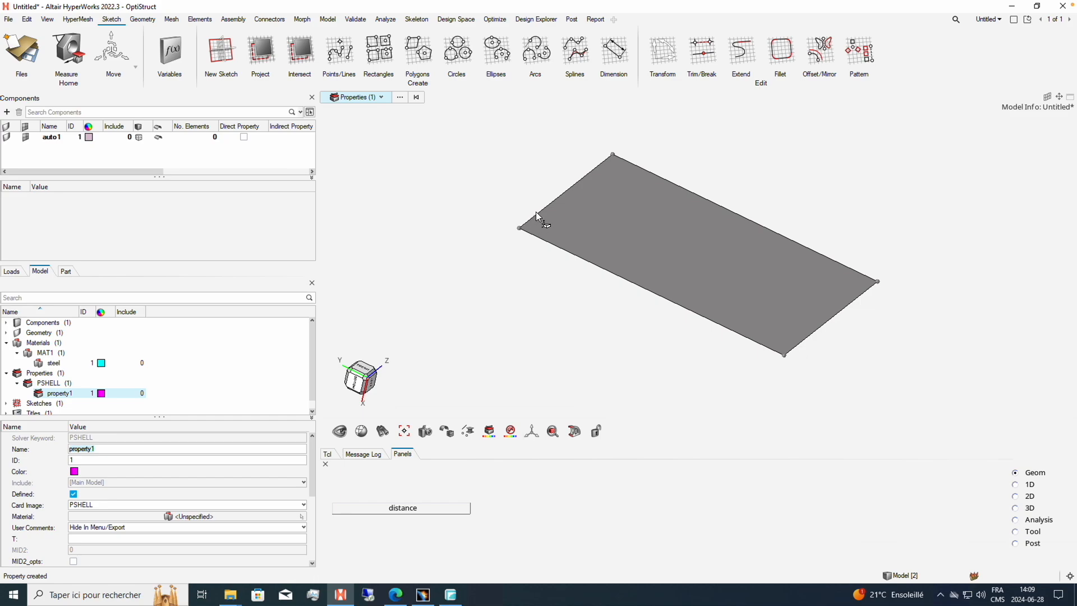
{"action": "scroll", "coordinate": [544, 230], "scroll_direction": "up", "scroll_amount": 2}
Set the PSHELL property's thickness T to 5.0 and assign the steel material to it.
{"action": "left_click", "coordinate": [123, 538]}
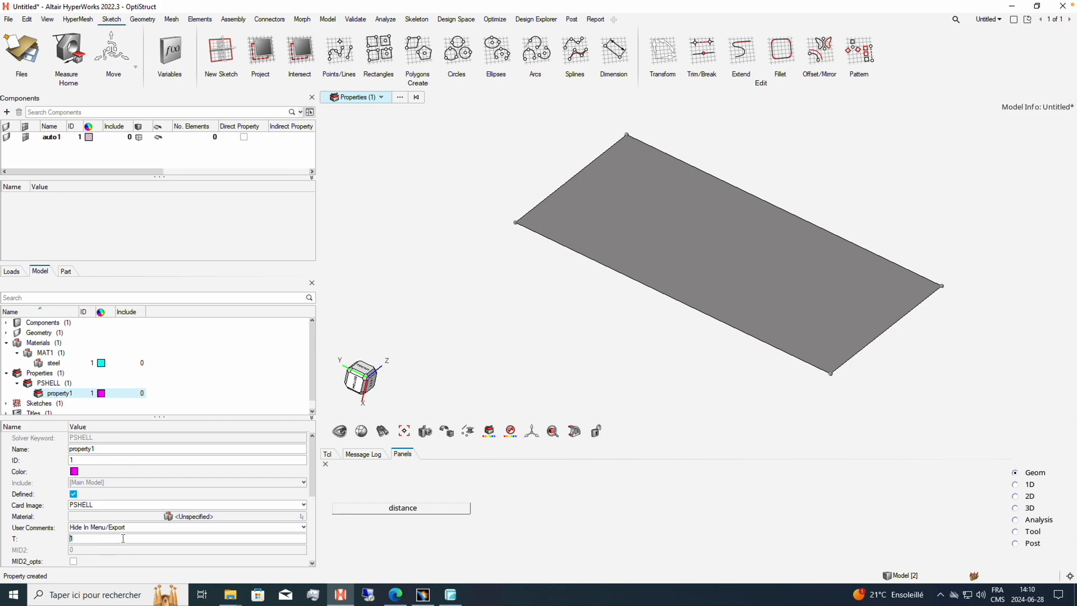
{"action": "type", "text": "5.0"}
{"action": "key", "text": "Return"}
{"action": "left_click", "coordinate": [180, 516]}
{"action": "left_click", "coordinate": [258, 529]}
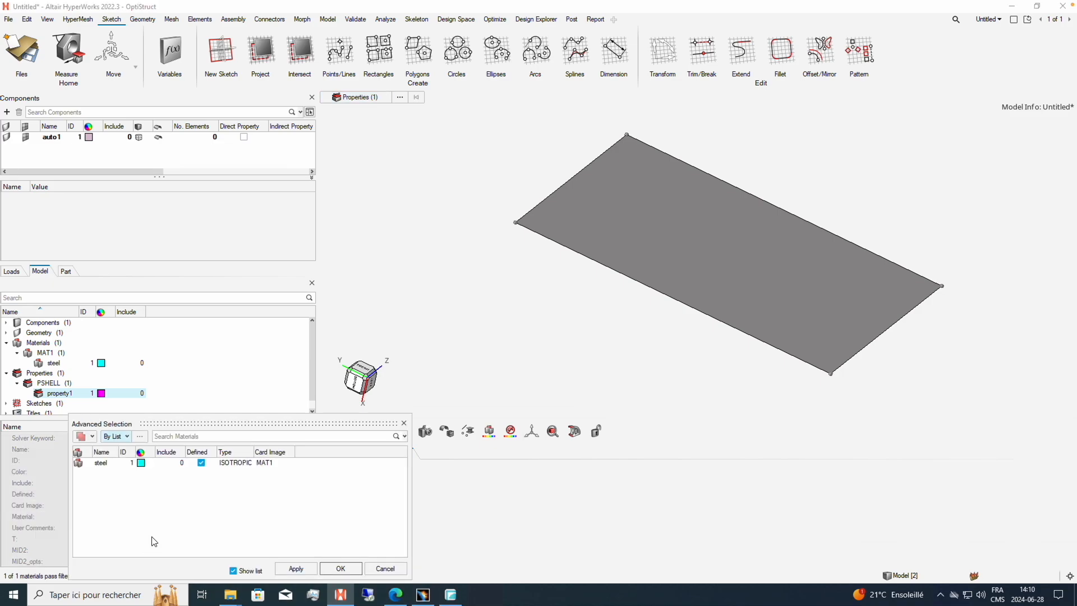
{"action": "left_click", "coordinate": [101, 463]}
{"action": "left_click", "coordinate": [341, 570]}
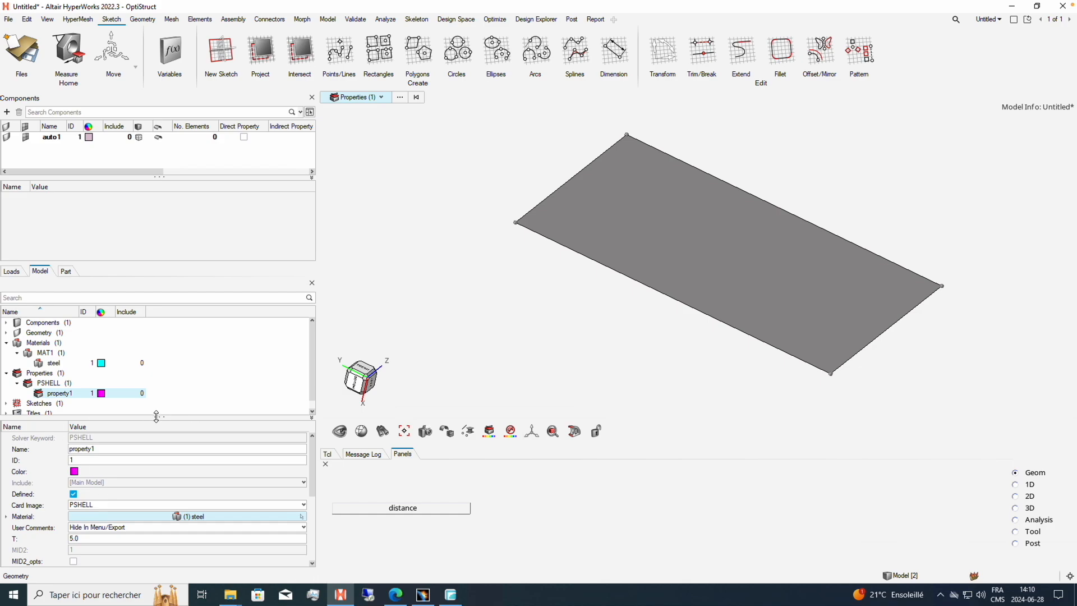
{"action": "left_click_drag", "start_coordinate": [157, 417], "coordinate": [157, 437]}
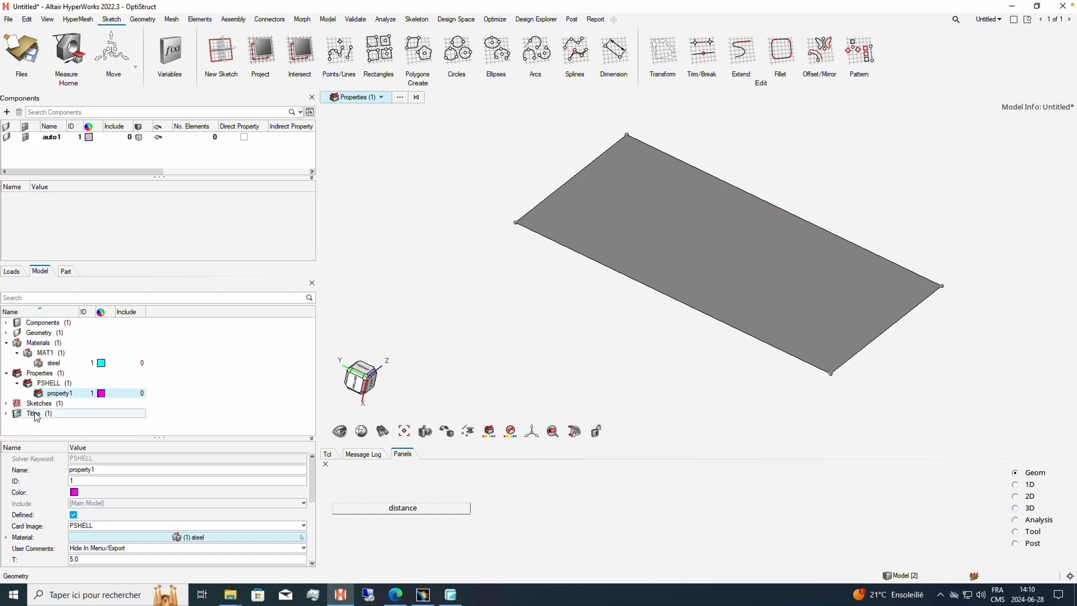
{"action": "left_click", "coordinate": [6, 373]}
{"action": "left_click", "coordinate": [7, 343]}
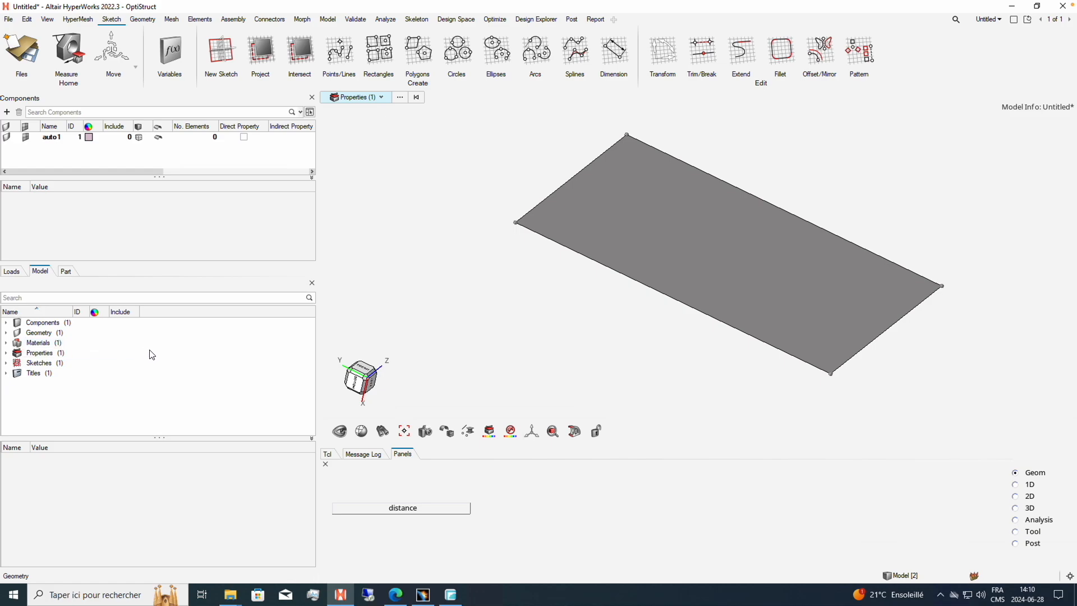
Assign the PSHELL property property1 to the plate's component auto1.
{"action": "left_click", "coordinate": [171, 20]}
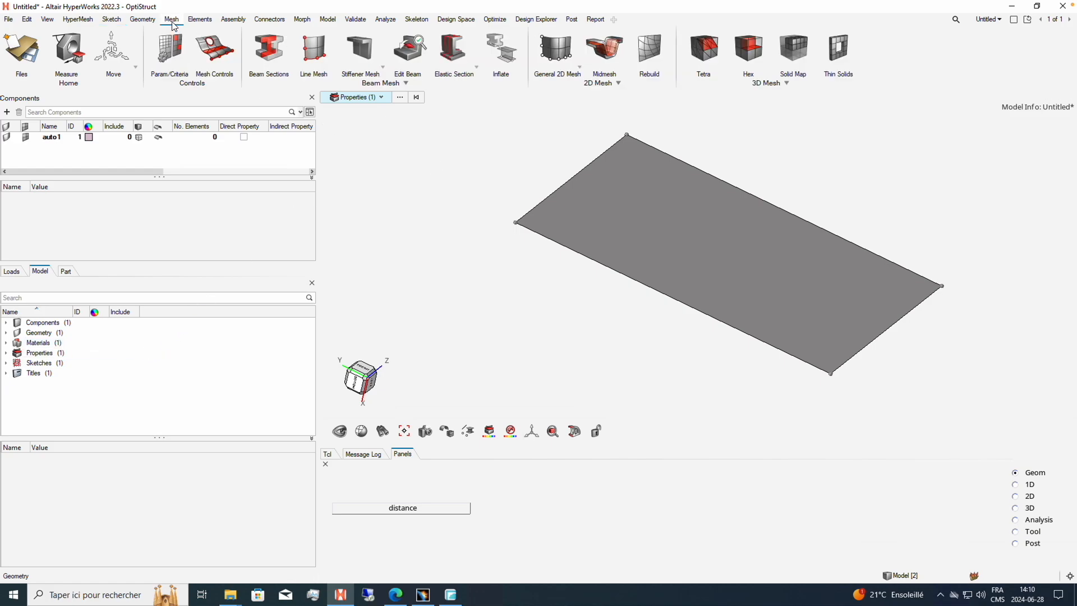
{"action": "left_click", "coordinate": [6, 323]}
{"action": "left_click", "coordinate": [58, 333]}
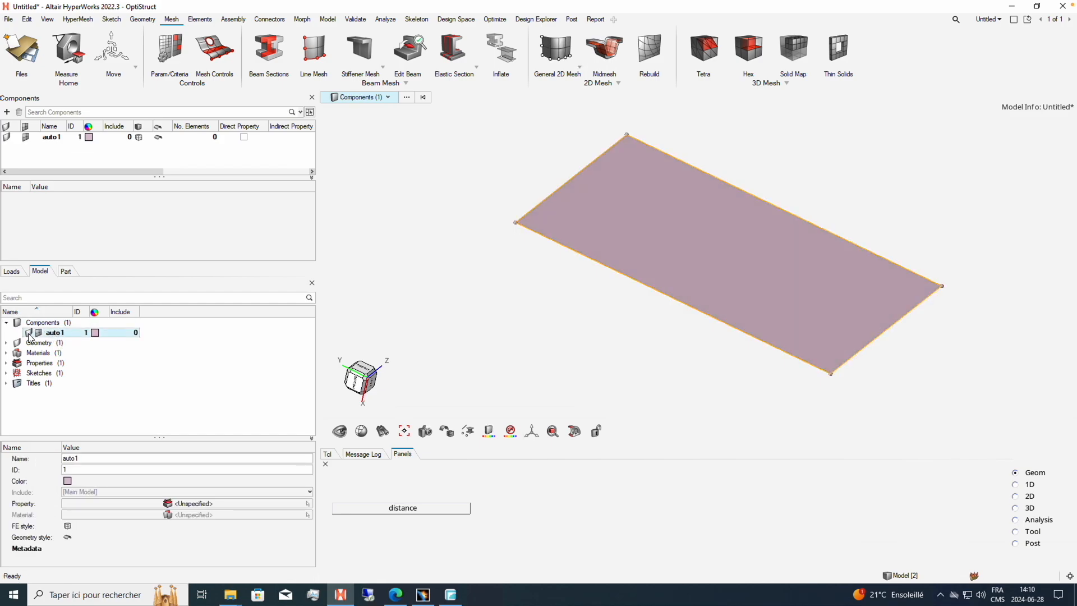
{"action": "left_click", "coordinate": [29, 334]}
{"action": "left_click", "coordinate": [29, 334]}
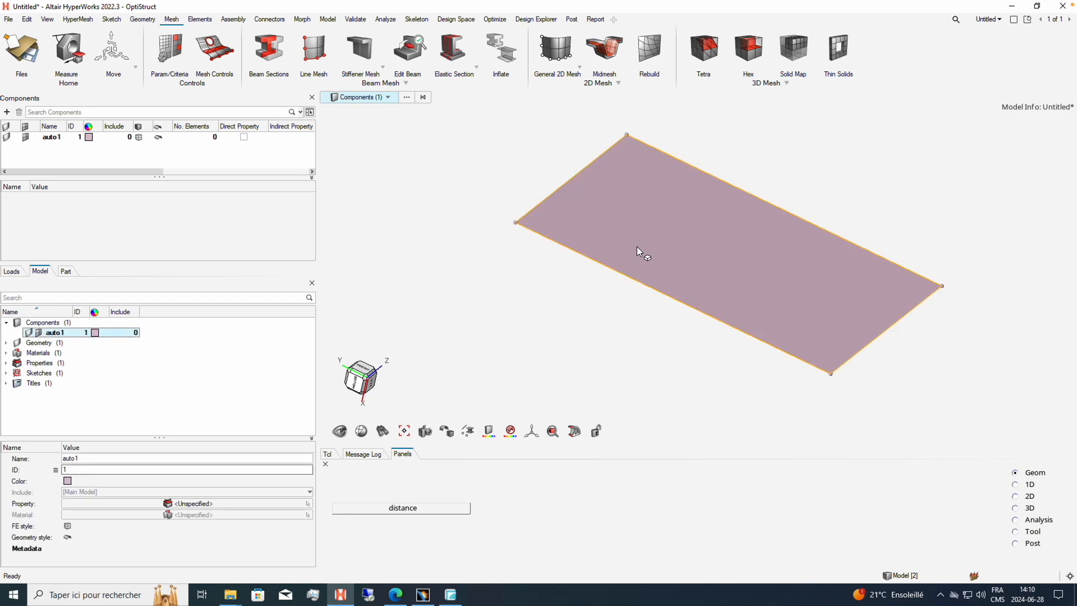
{"action": "left_click", "coordinate": [194, 504]}
{"action": "left_click", "coordinate": [267, 515]}
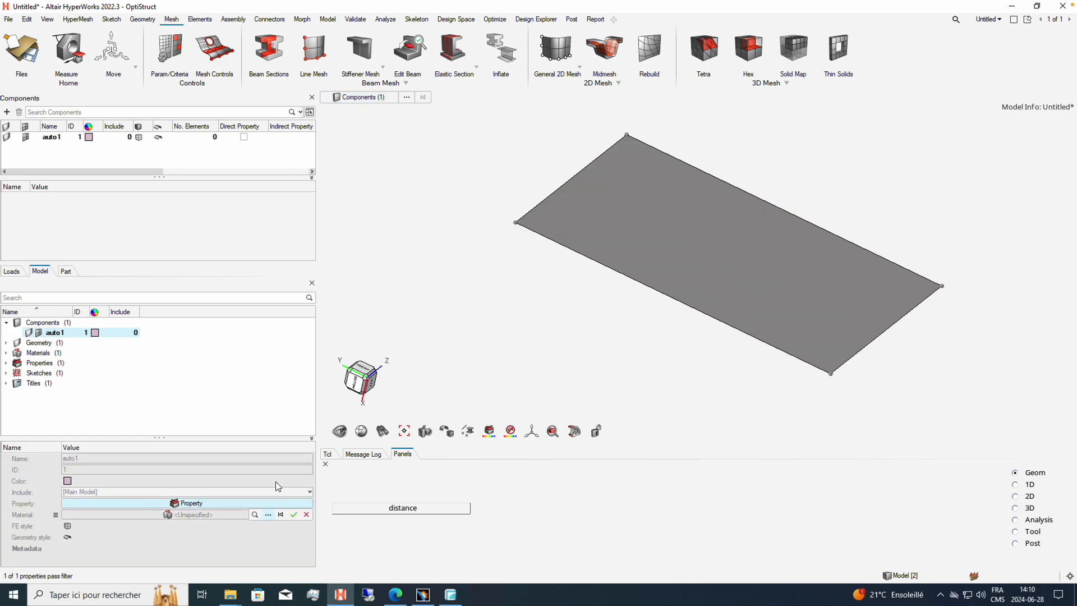
{"action": "left_click", "coordinate": [101, 465]}
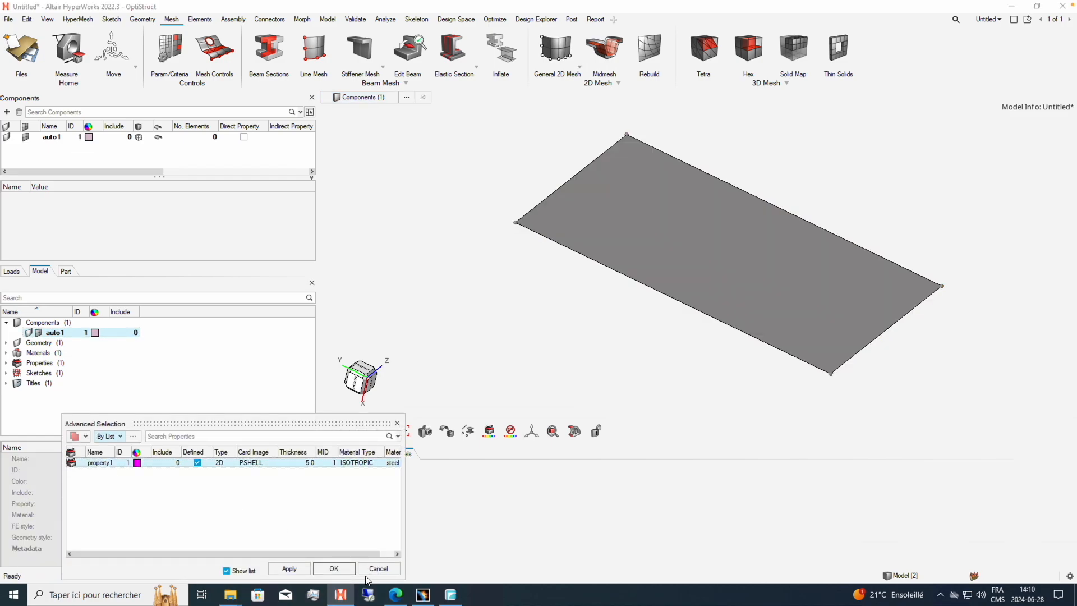
{"action": "left_click", "coordinate": [333, 569]}
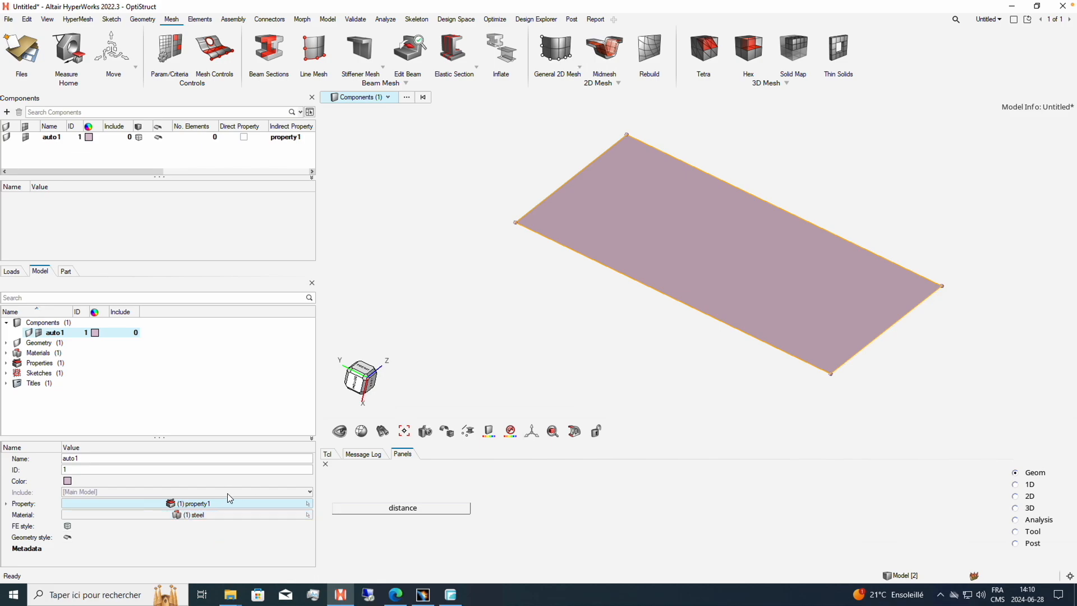
{"action": "left_click", "coordinate": [6, 323]}
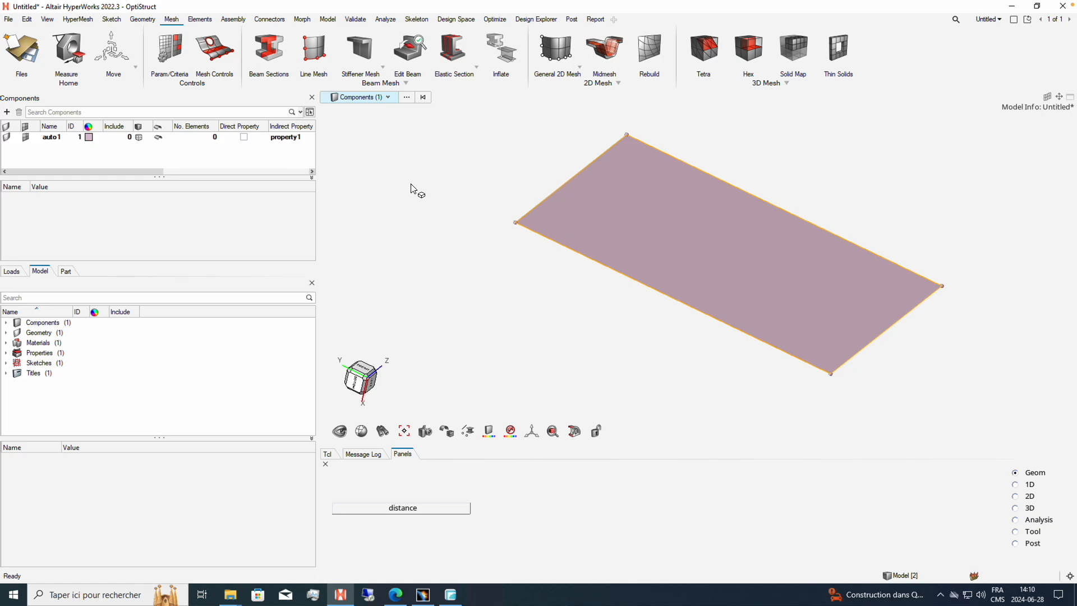
Create a 2D mesh on the plate surface with an element size of 1 and exit the meshing tool.
{"action": "left_click", "coordinate": [554, 49]}
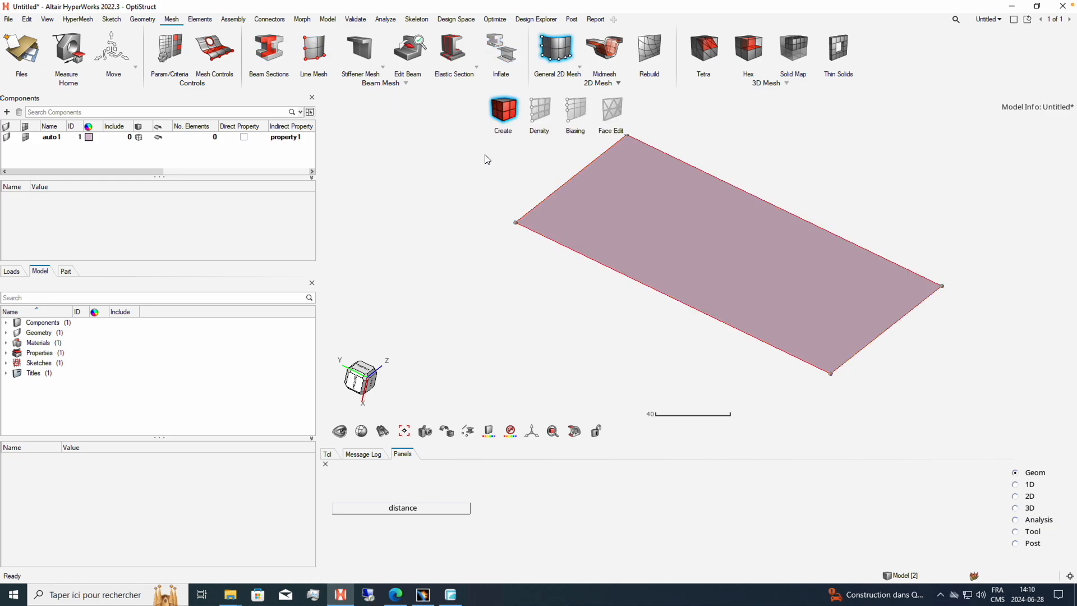
{"action": "left_click", "coordinate": [659, 218]}
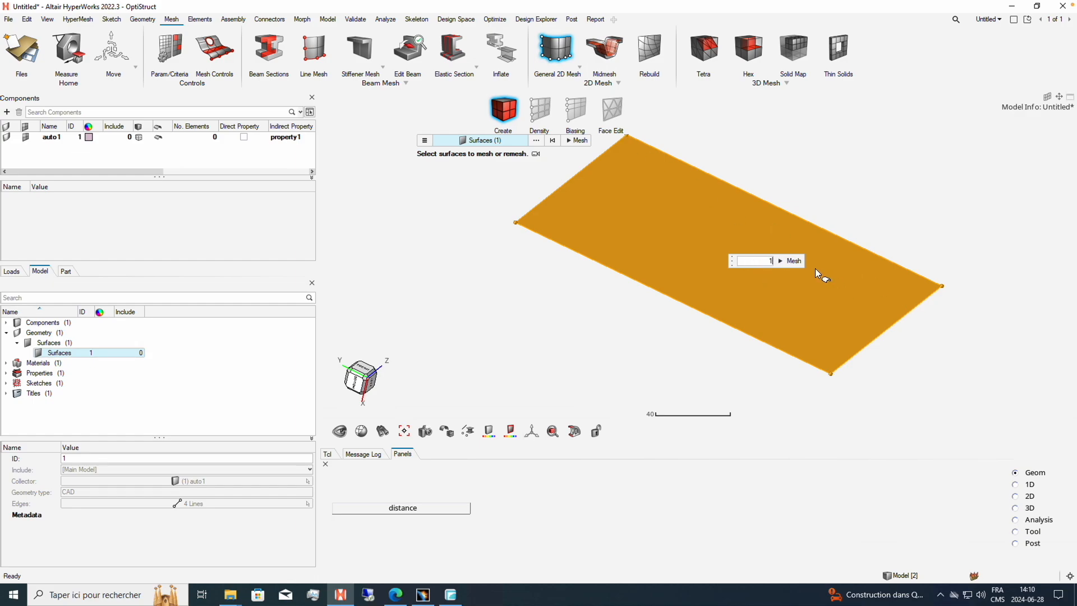
{"action": "left_click", "coordinate": [791, 261]}
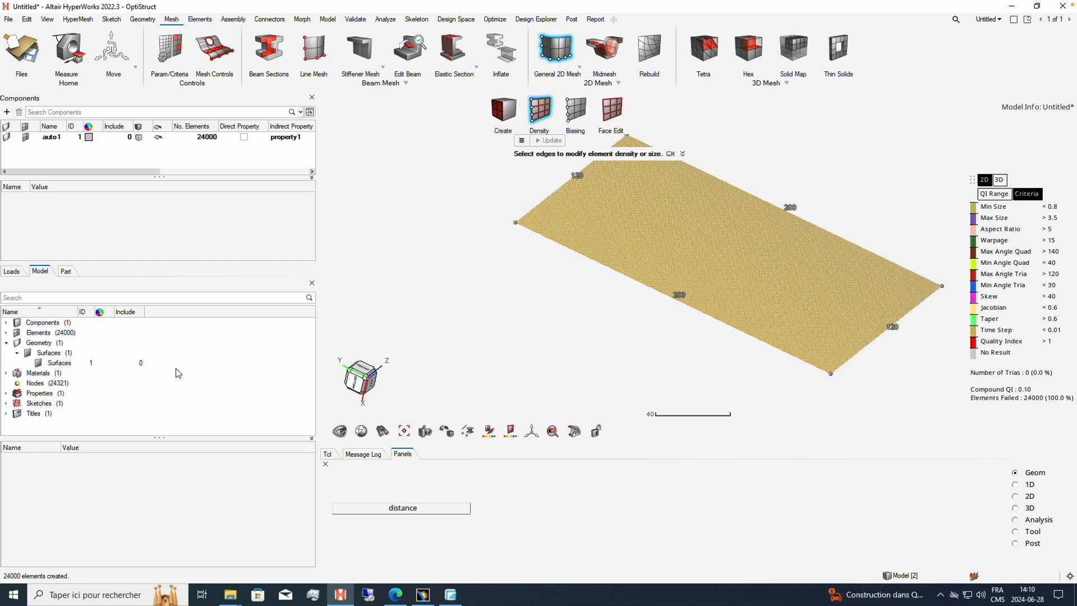
{"action": "left_click_drag", "start_coordinate": [801, 265], "coordinate": [771, 272], "text": "ctrl"}
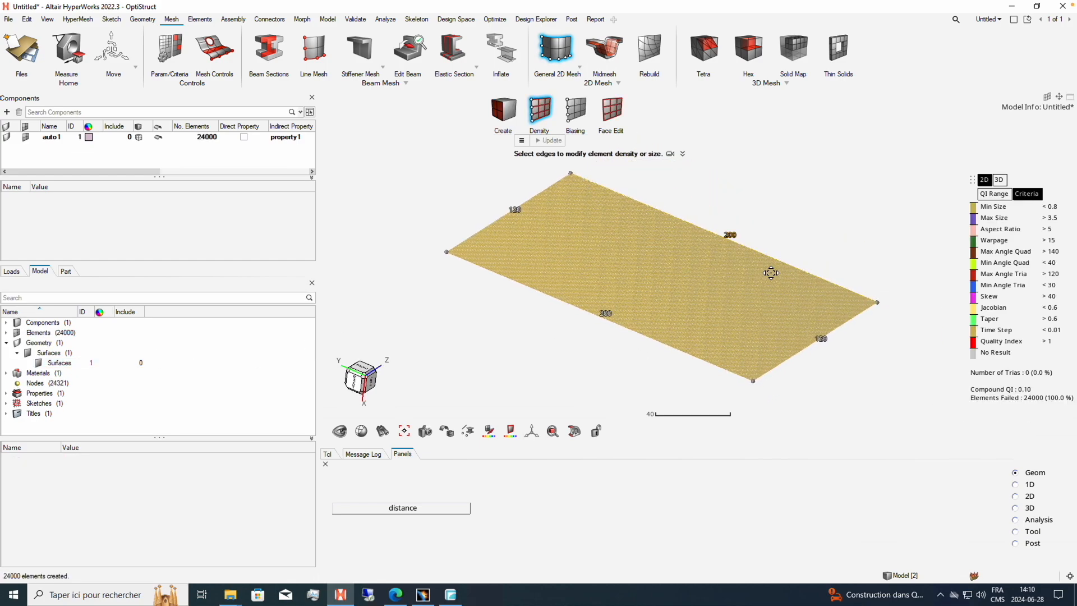
{"action": "left_click", "coordinate": [64, 335]}
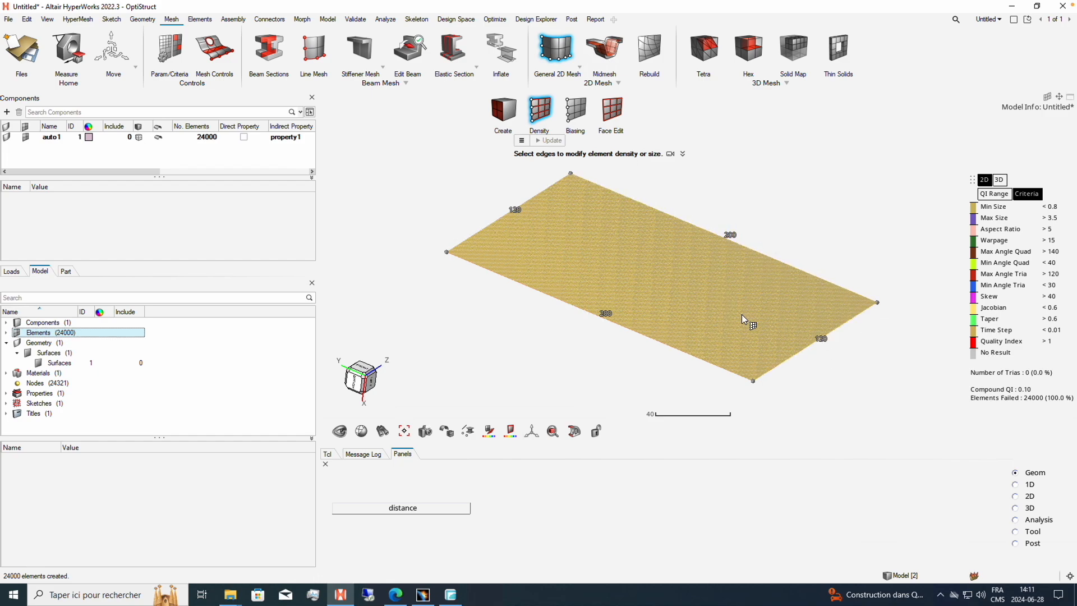
{"action": "right_click", "coordinate": [417, 306]}
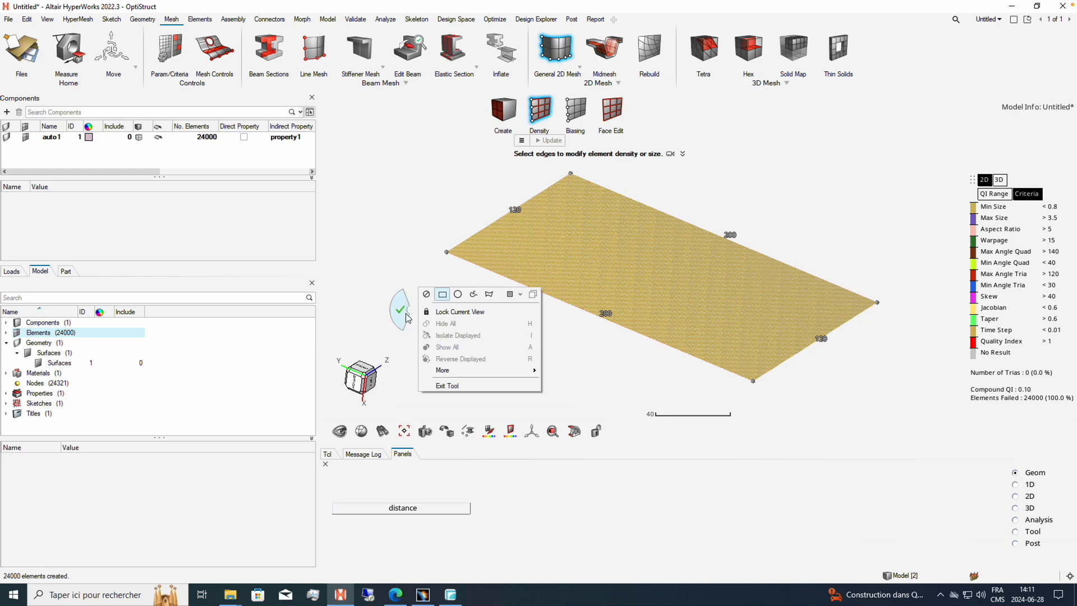
Hide the plate's surface geometry and inspect the element mesh up close.
{"action": "left_click", "coordinate": [39, 365]}
{"action": "scroll", "coordinate": [689, 299], "scroll_direction": "up", "scroll_amount": 6}
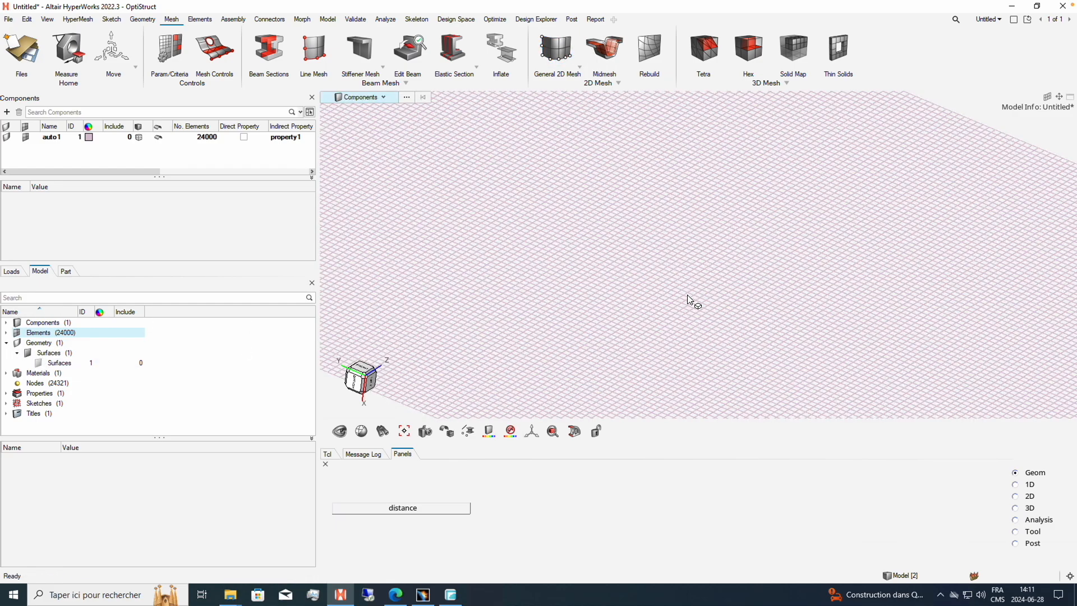
{"action": "scroll", "coordinate": [688, 296], "scroll_direction": "down", "scroll_amount": 4}
{"action": "scroll", "coordinate": [688, 295], "scroll_direction": "up", "scroll_amount": 4}
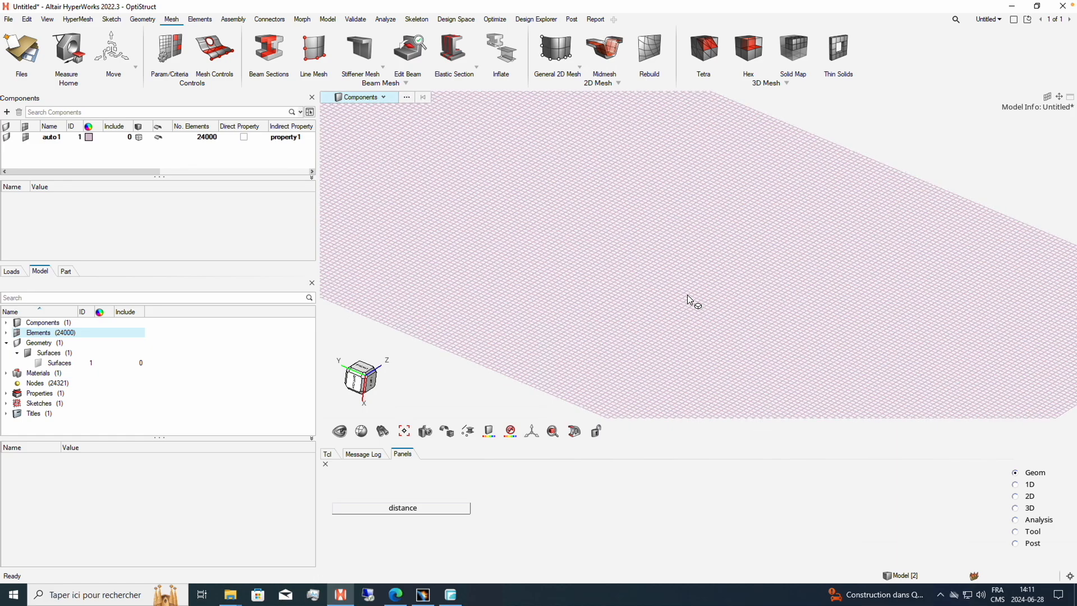
{"action": "scroll", "coordinate": [637, 288], "scroll_direction": "up", "scroll_amount": 2}
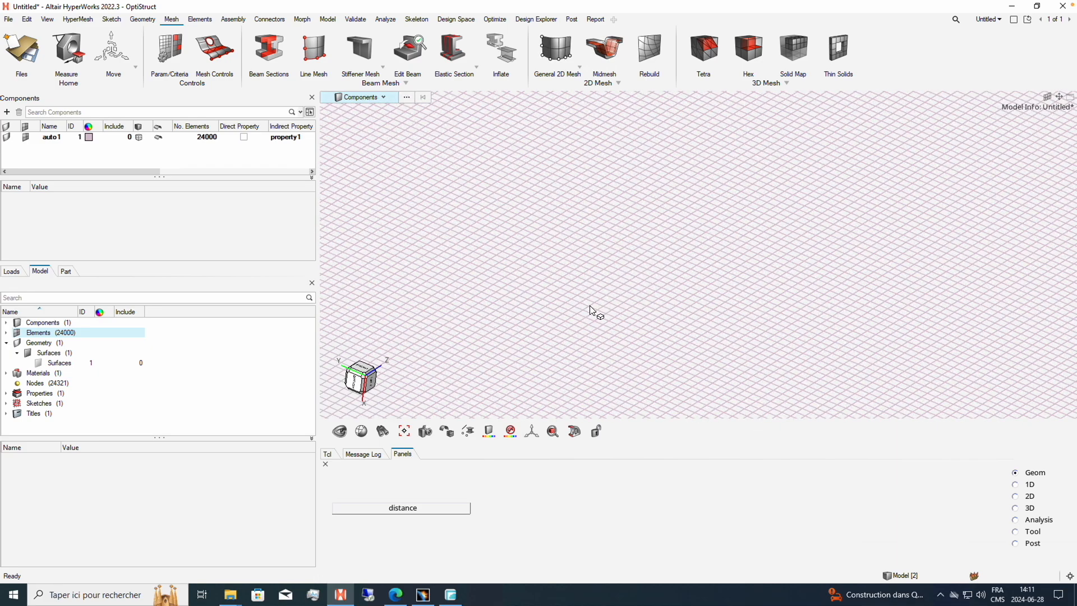
Create a load collector named SPCs in the model.
{"action": "scroll", "coordinate": [594, 308], "scroll_direction": "down", "scroll_amount": 4}
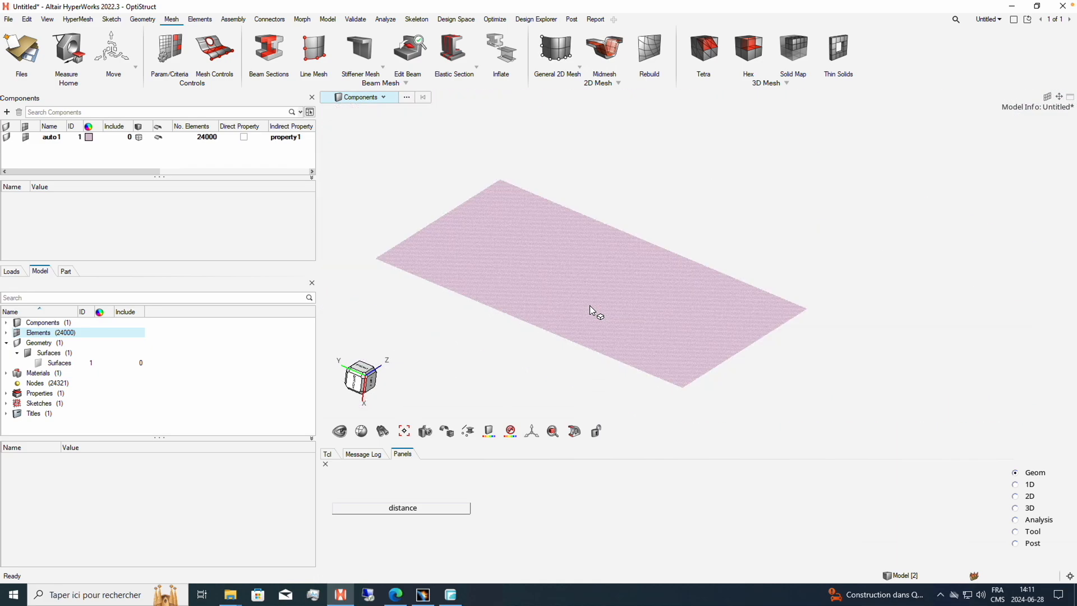
{"action": "left_click", "coordinate": [7, 343]}
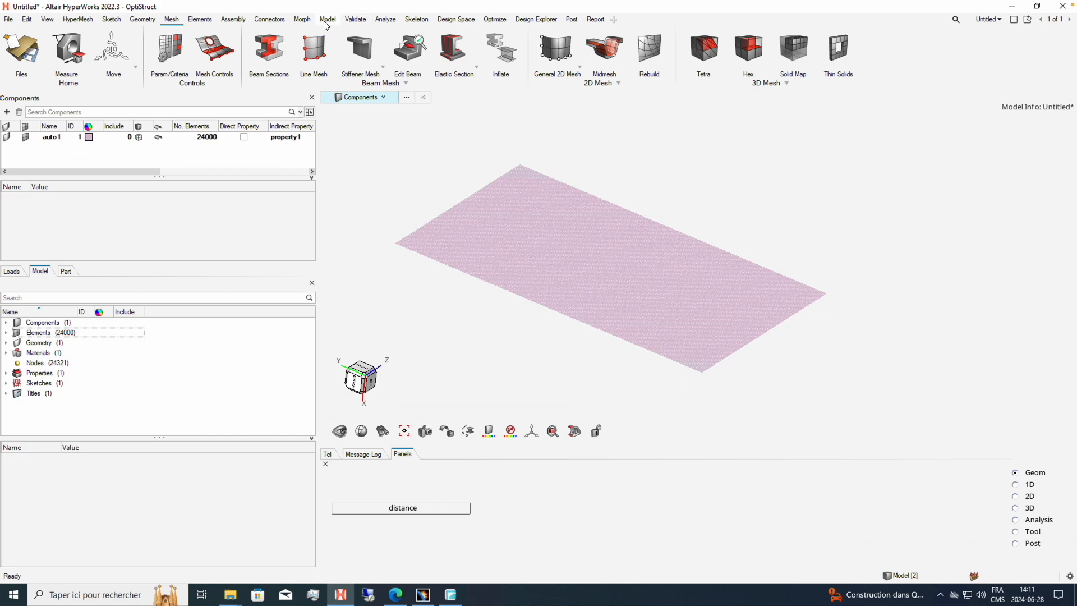
{"action": "left_click", "coordinate": [386, 20]}
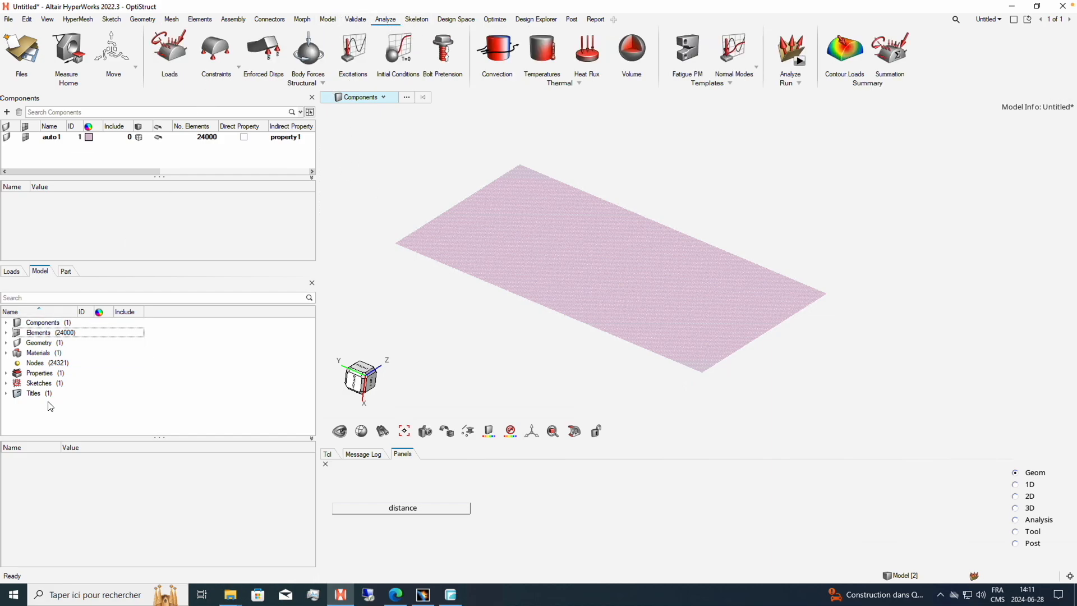
{"action": "right_click", "coordinate": [47, 419]}
{"action": "mouse_move", "coordinate": [91, 426]}
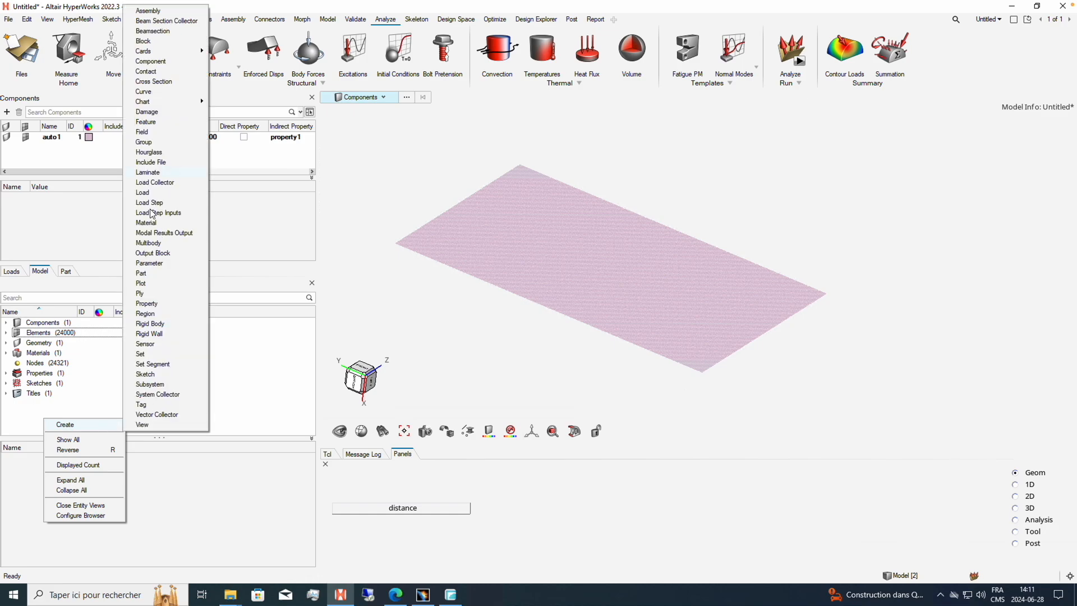
{"action": "left_click", "coordinate": [153, 183]}
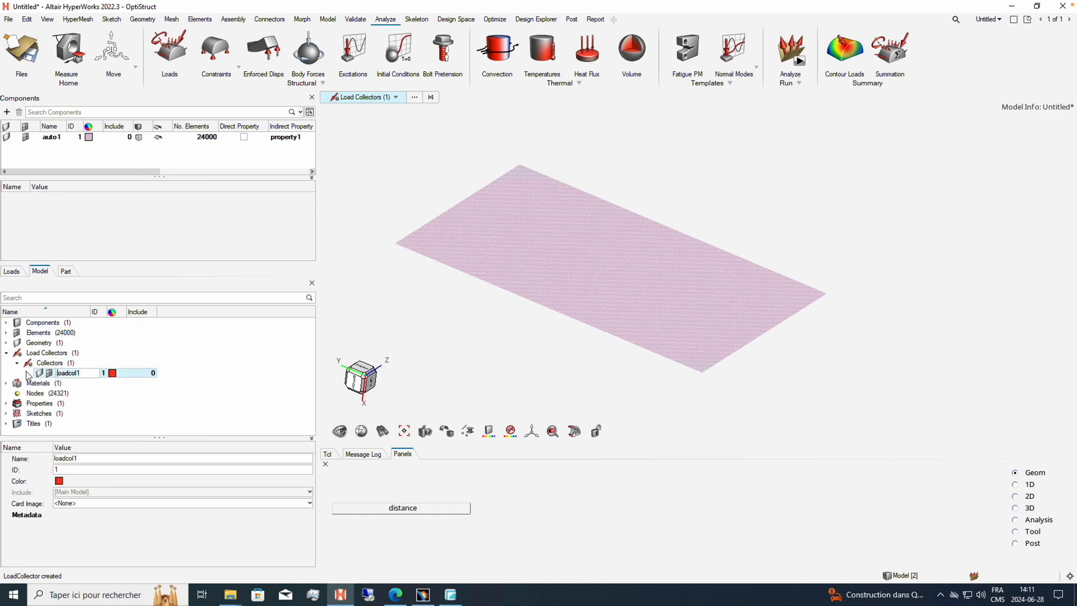
{"action": "type", "text": "SPCs"}
{"action": "key", "text": "Return"}
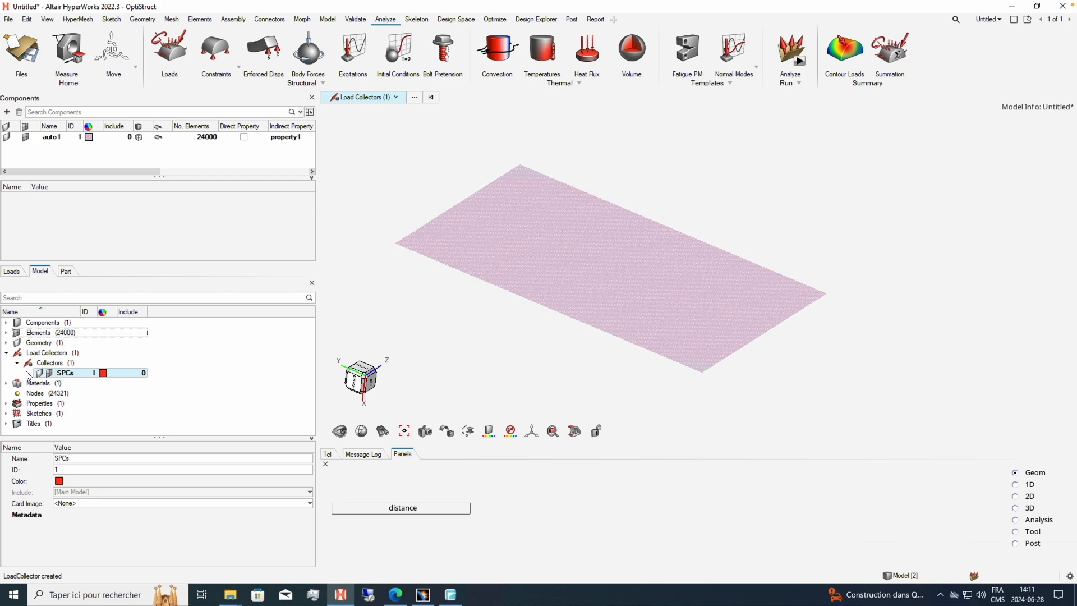
Create SPC constraints on the nodes along one short edge of the plate, selected by edge, with DOF1 to DOF6 all fixed at 0.
{"action": "left_click", "coordinate": [203, 47]}
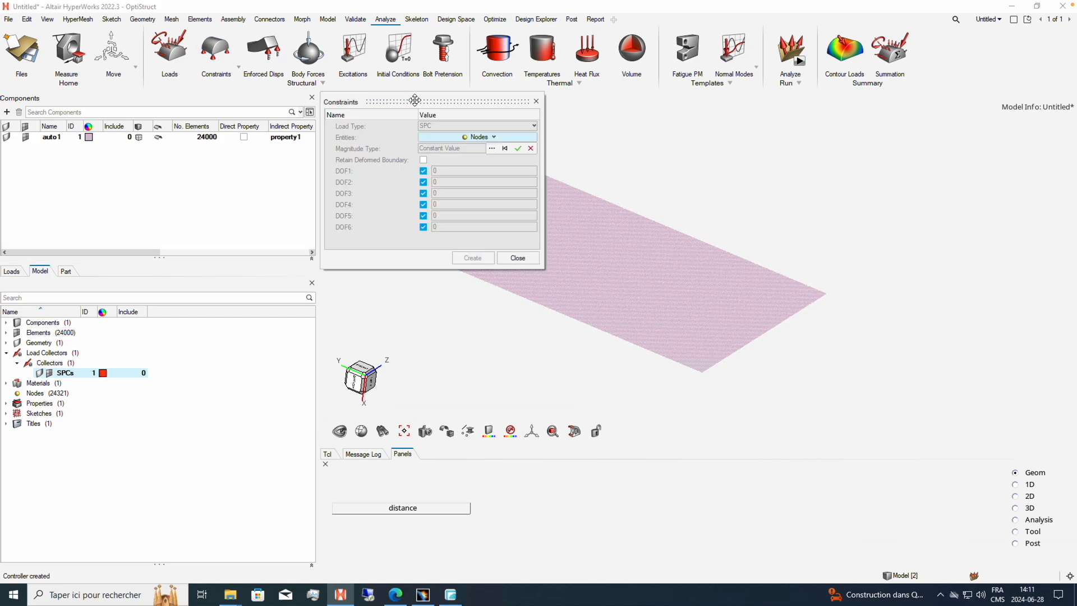
{"action": "left_click_drag", "start_coordinate": [415, 100], "coordinate": [731, 149]}
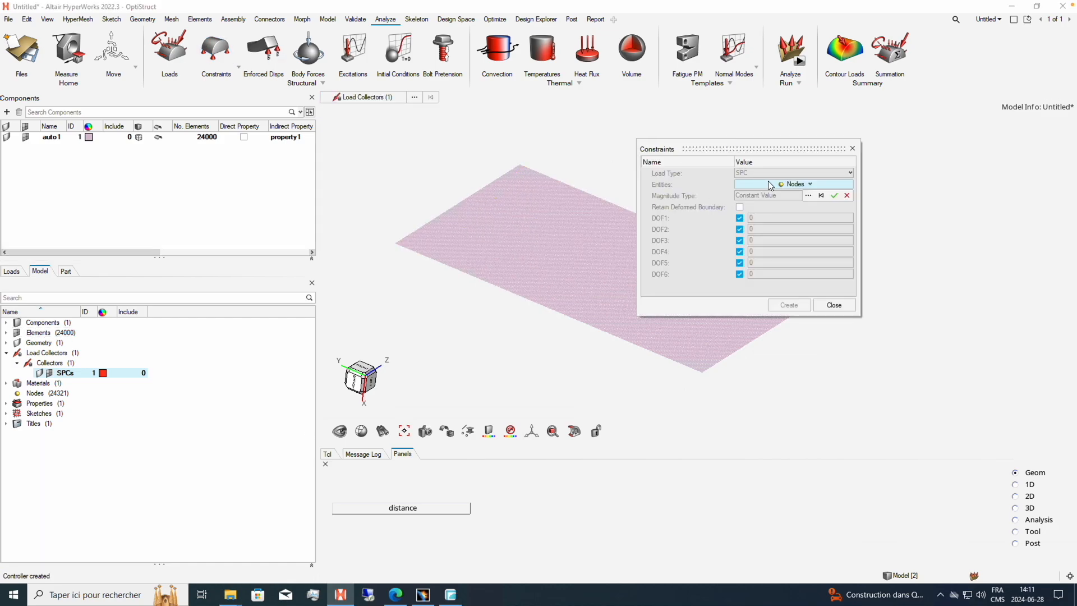
{"action": "left_click", "coordinate": [808, 196]}
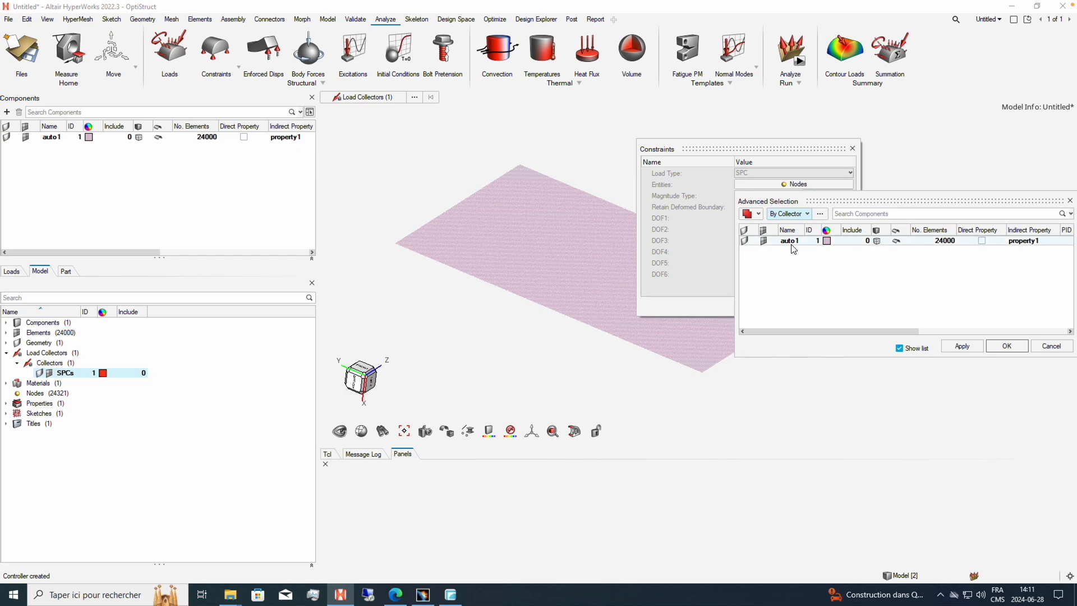
{"action": "left_click", "coordinate": [808, 213]}
{"action": "left_click", "coordinate": [801, 241]}
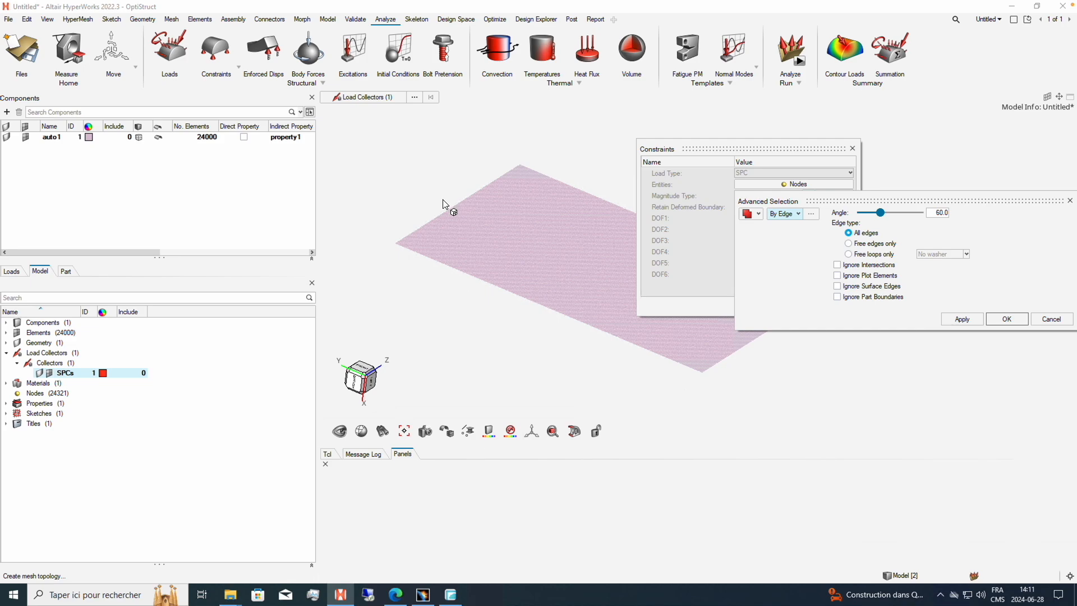
{"action": "scroll", "coordinate": [447, 210], "scroll_direction": "up", "scroll_amount": 5}
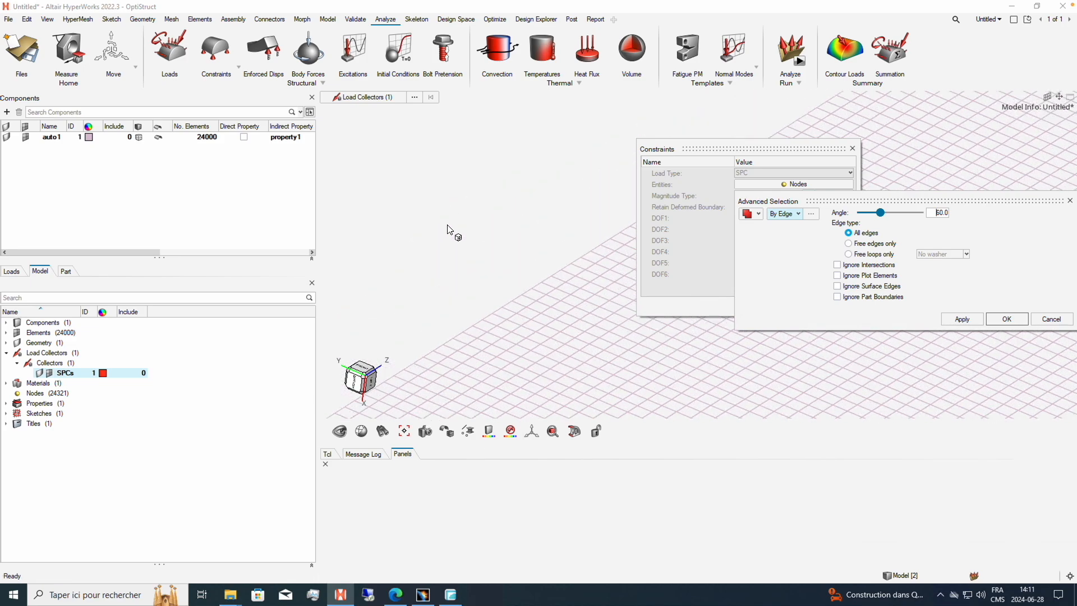
{"action": "left_click", "coordinate": [528, 295]}
{"action": "scroll", "coordinate": [533, 308], "scroll_direction": "down", "scroll_amount": 4}
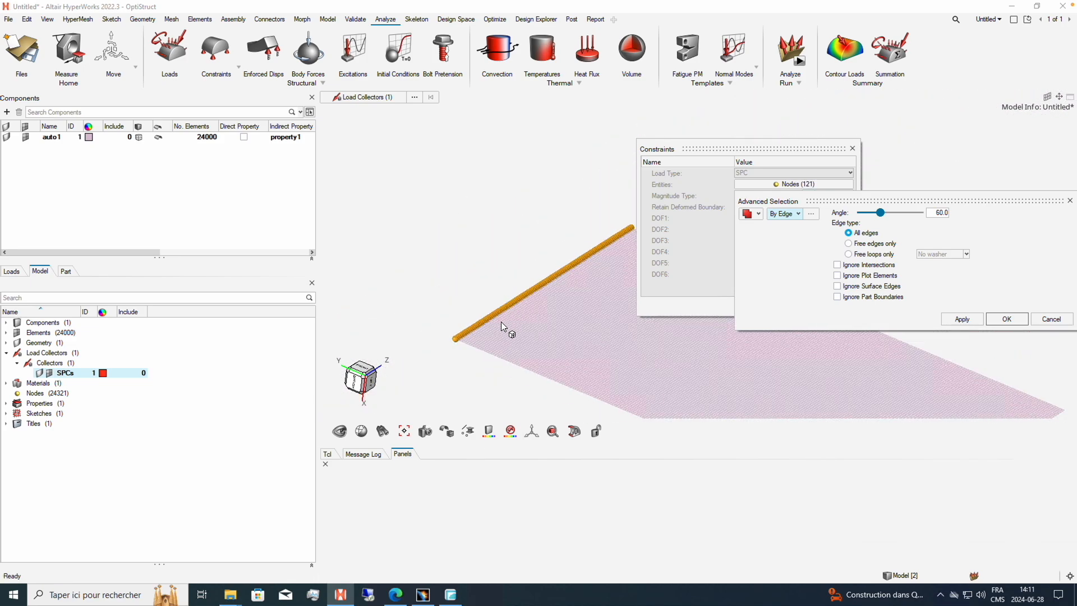
{"action": "left_click", "coordinate": [1008, 319]}
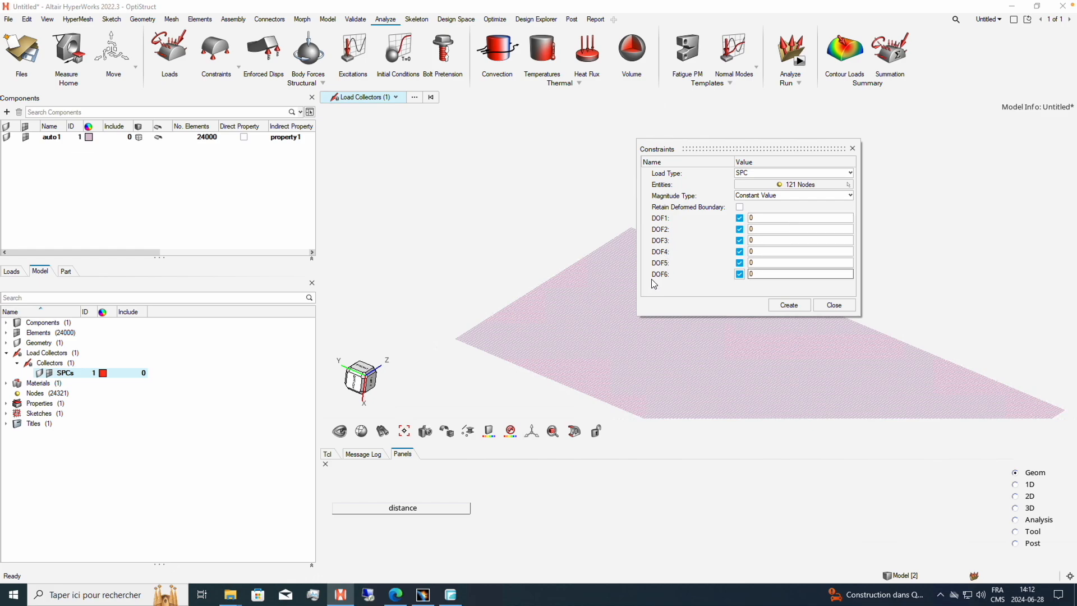
{"action": "left_click", "coordinate": [777, 305]}
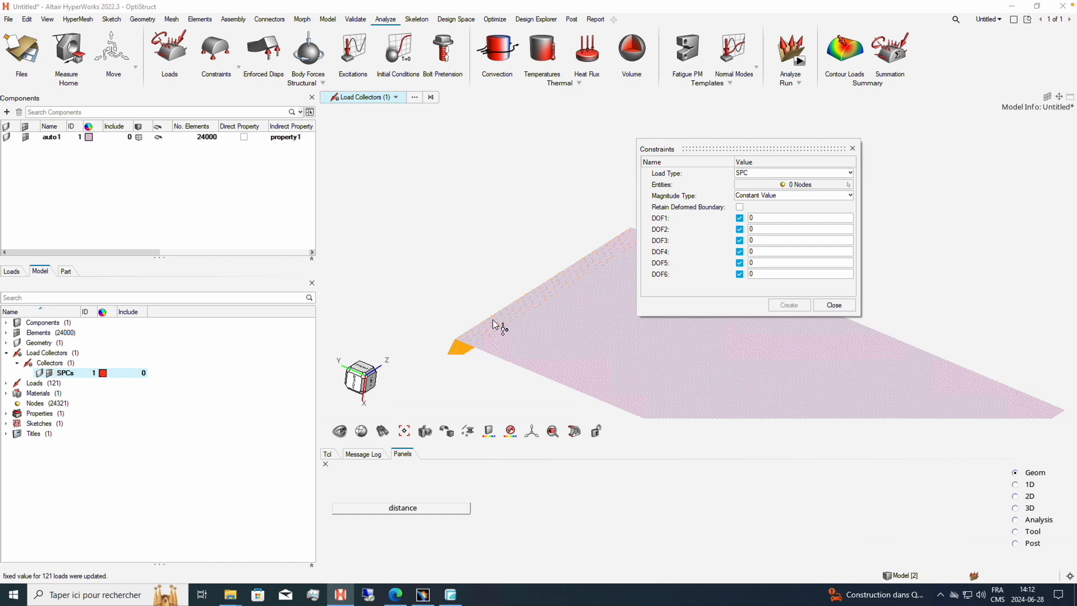
{"action": "left_click", "coordinate": [833, 305]}
{"action": "left_click_drag", "start_coordinate": [825, 354], "coordinate": [781, 361], "text": "ctrl"}
{"action": "mouse_move", "coordinate": [529, 289]}
{"action": "left_mouse_down", "text": "ctrl"}
{"action": "mouse_move", "coordinate": [553, 279]}
{"action": "mouse_move", "coordinate": [558, 187]}
{"action": "mouse_move", "coordinate": [584, 279]}
{"action": "mouse_move", "coordinate": [594, 264]}
{"action": "mouse_move", "coordinate": [638, 264]}
{"action": "mouse_move", "coordinate": [595, 254]}
{"action": "left_mouse_up", "text": "ctrl"}
{"action": "right_click_drag", "start_coordinate": [477, 301], "coordinate": [446, 261], "text": "ctrl"}
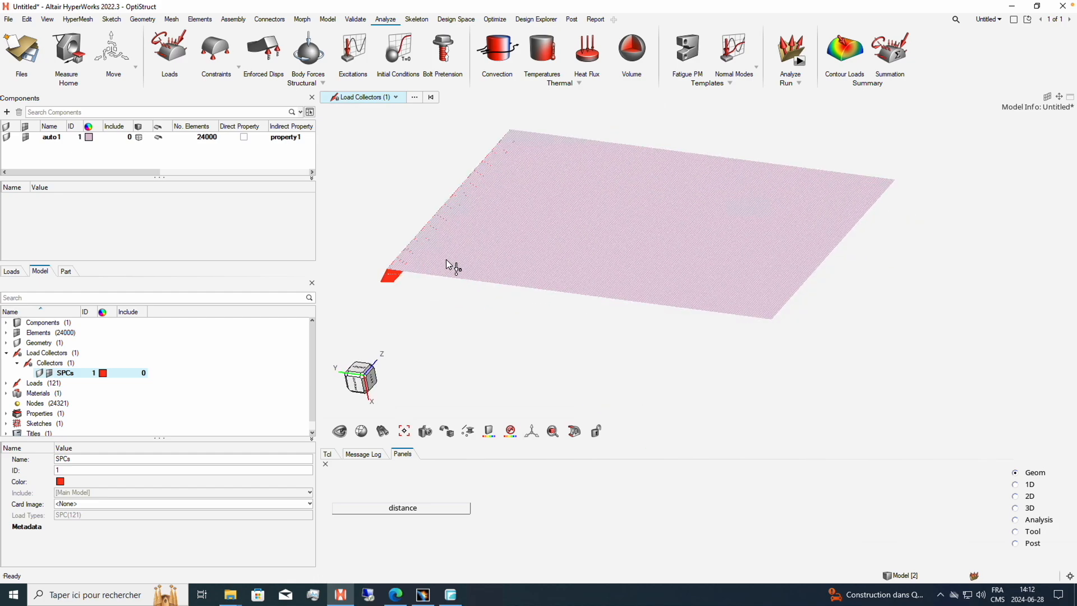
Start another SPC constraint and select the nodes along the plate's two long edges using by-edge selection.
{"action": "left_click", "coordinate": [230, 48]}
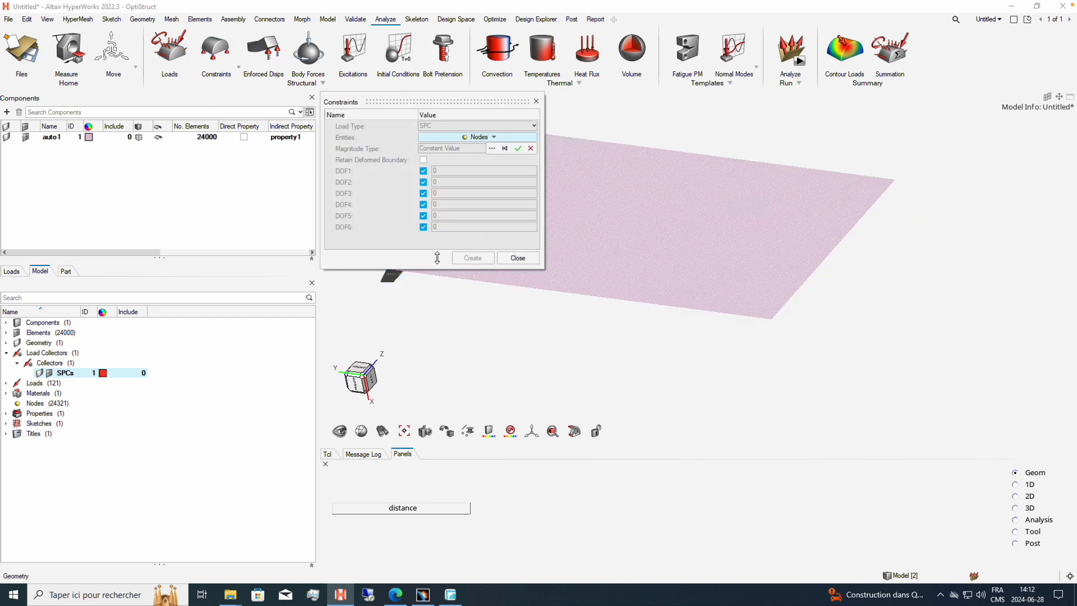
{"action": "left_click_drag", "start_coordinate": [737, 297], "coordinate": [699, 326], "text": "ctrl"}
{"action": "right_click_drag", "start_coordinate": [710, 250], "coordinate": [693, 297], "text": "ctrl"}
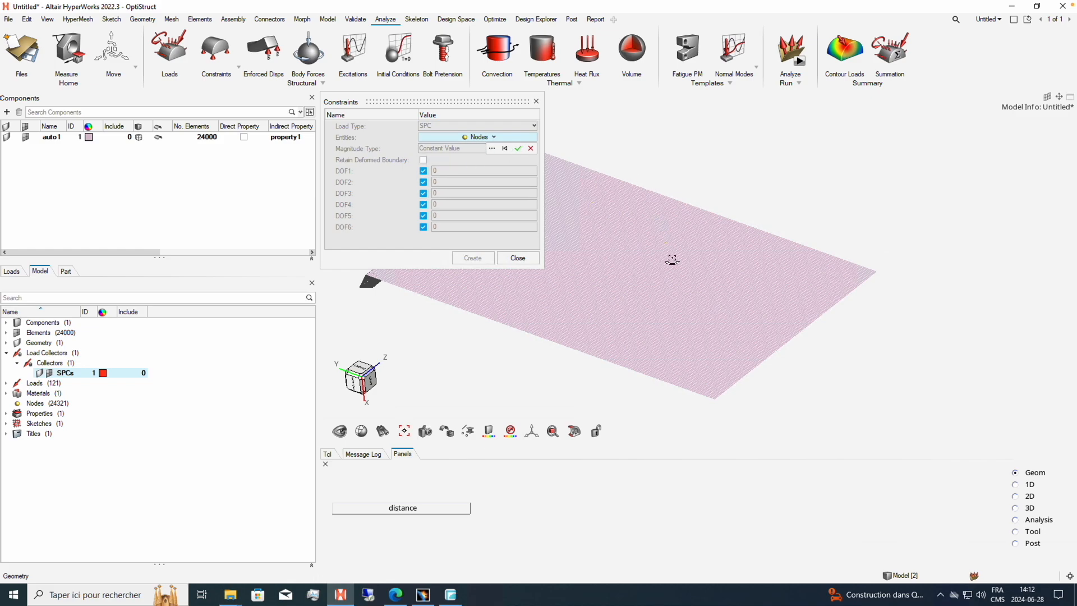
{"action": "left_click_drag", "start_coordinate": [673, 260], "coordinate": [603, 266], "text": "ctrl"}
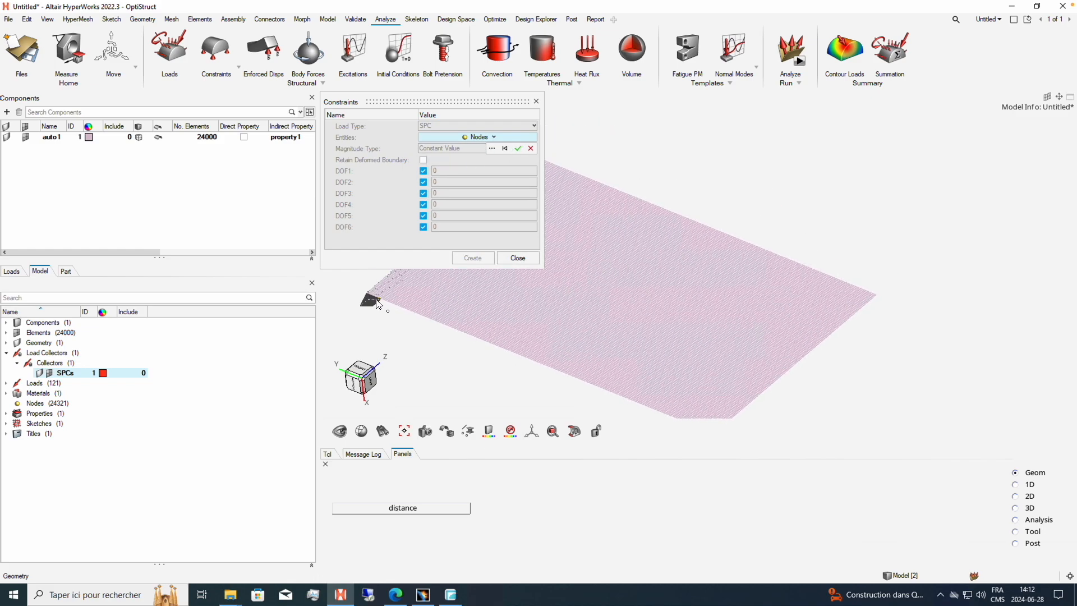
{"action": "left_click_drag", "start_coordinate": [651, 339], "coordinate": [616, 330], "text": "ctrl"}
{"action": "left_click", "coordinate": [492, 137]}
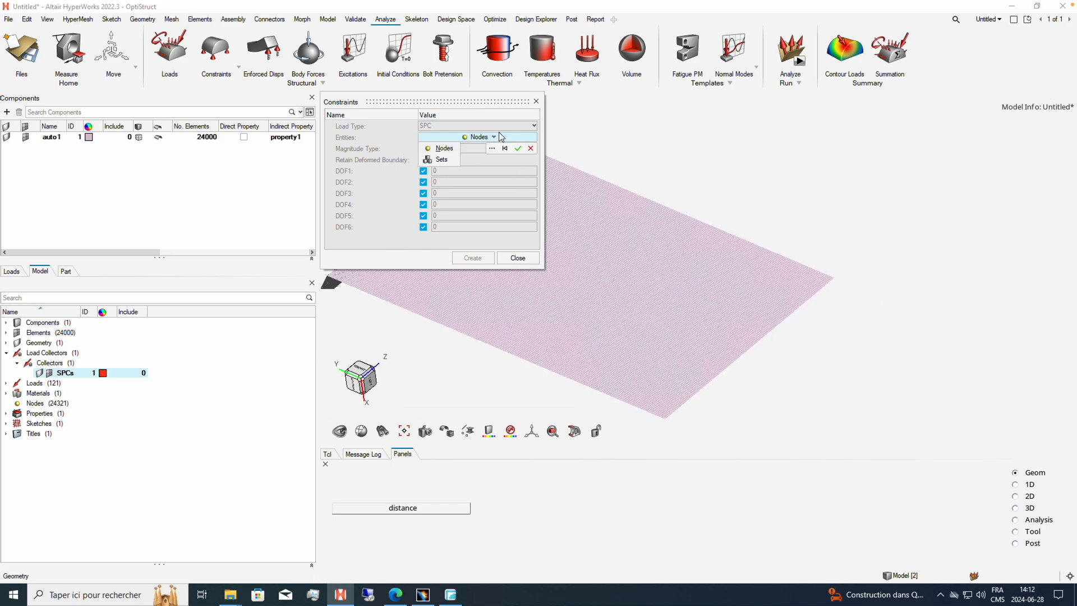
{"action": "left_click", "coordinate": [484, 151]}
{"action": "left_click", "coordinate": [473, 151]}
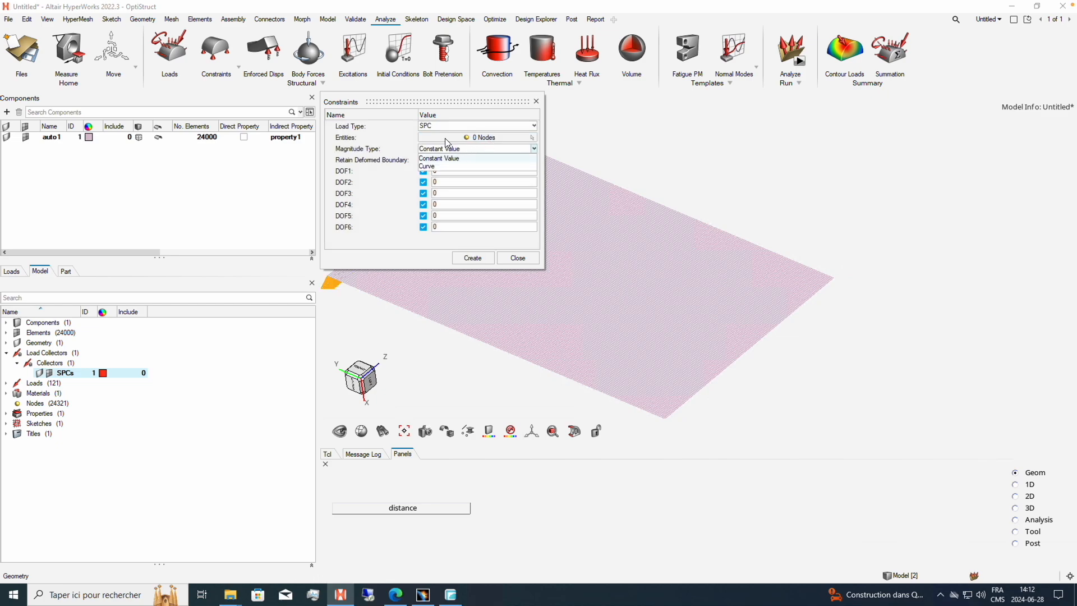
{"action": "left_click", "coordinate": [446, 138]}
{"action": "left_click", "coordinate": [482, 140]}
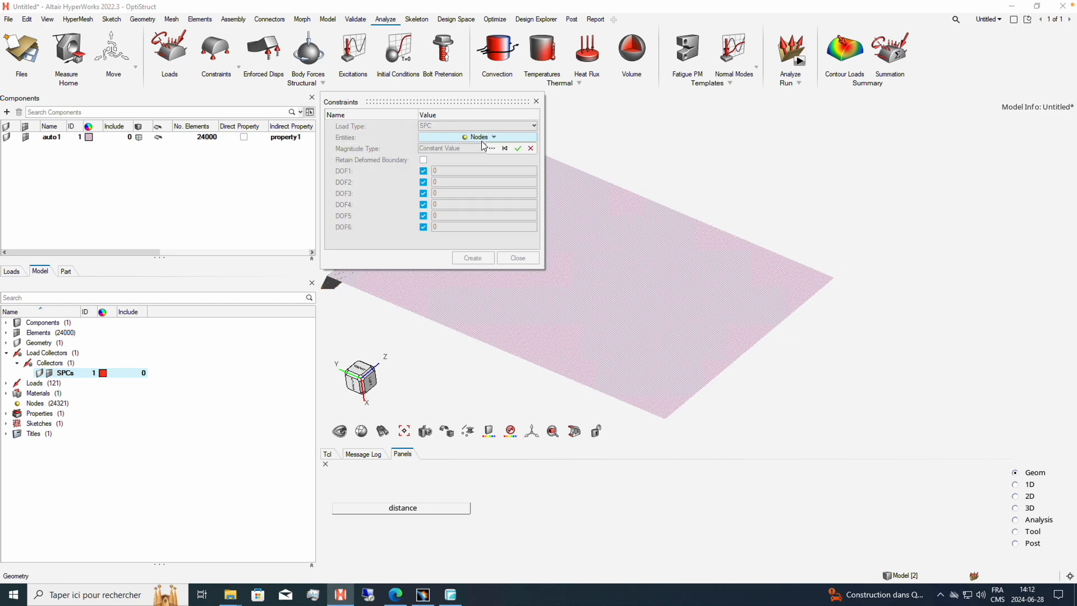
{"action": "left_click", "coordinate": [493, 149]}
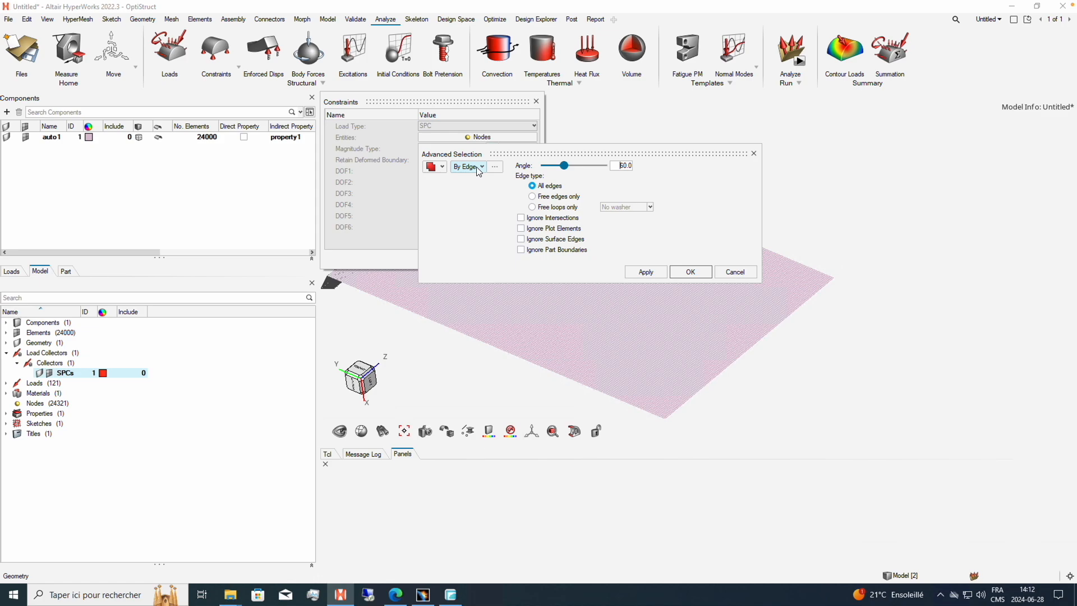
{"action": "left_click", "coordinate": [438, 329]}
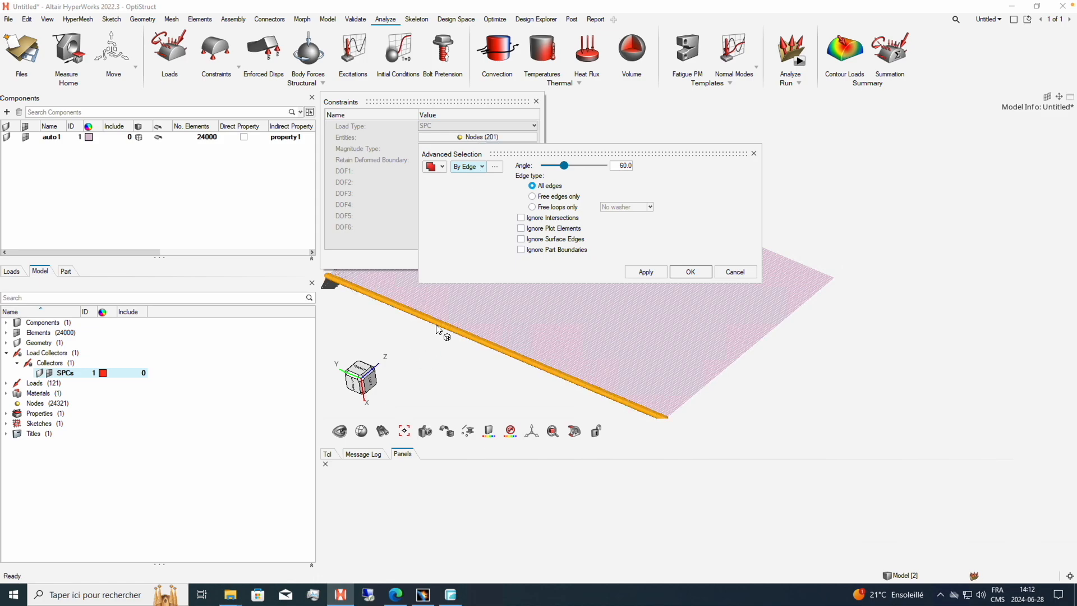
{"action": "left_click", "coordinate": [803, 268]}
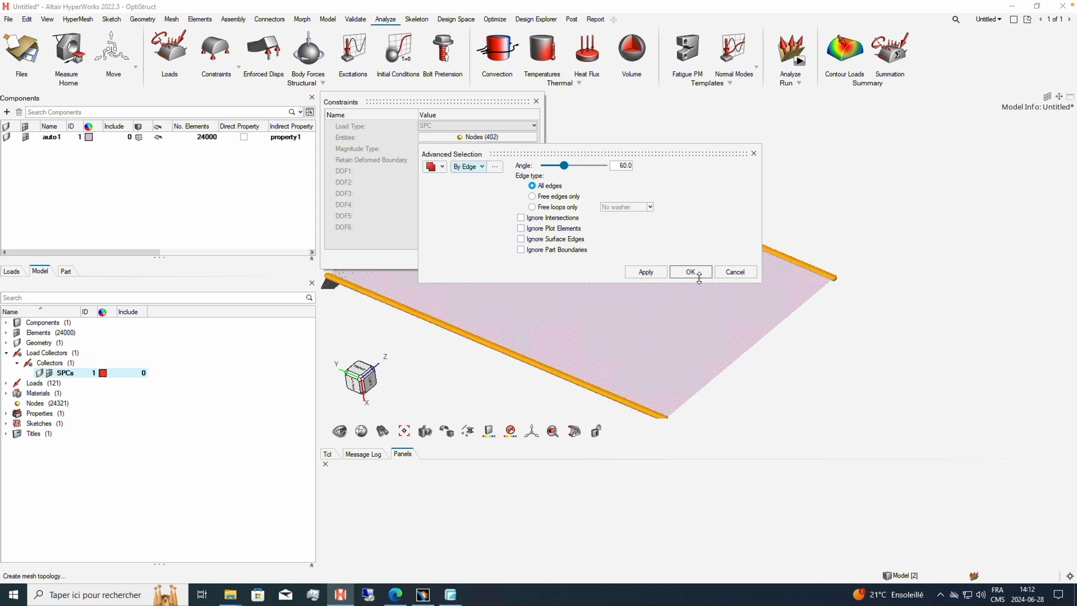
{"action": "left_click", "coordinate": [701, 277]}
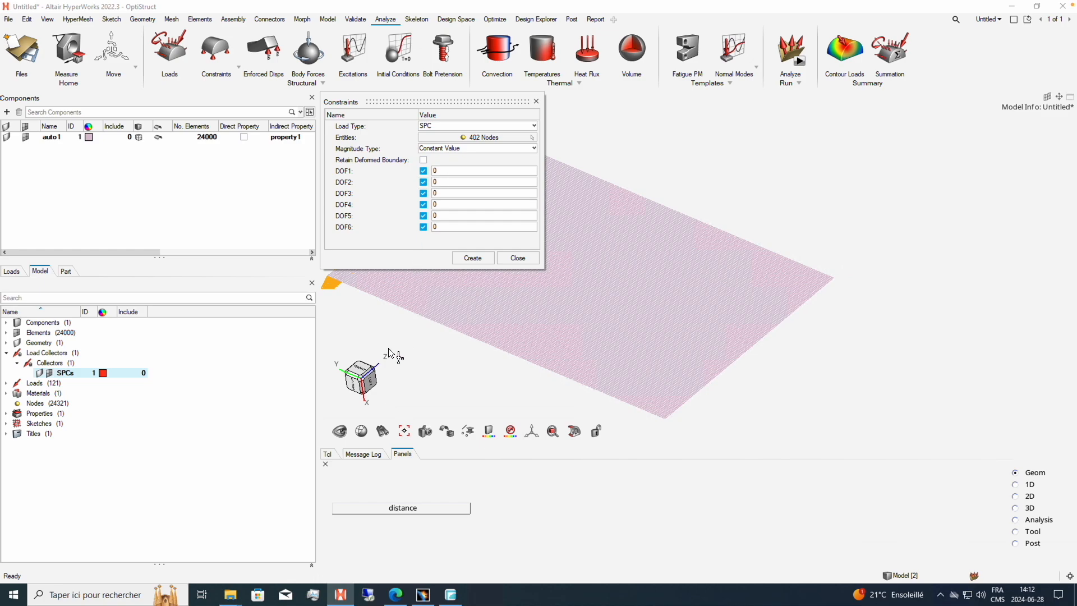
Create the constraints on the selected long-edge nodes with only DOF1 and DOF5 fixed at 0, and inspect them on the plate.
{"action": "left_click", "coordinate": [424, 171]}
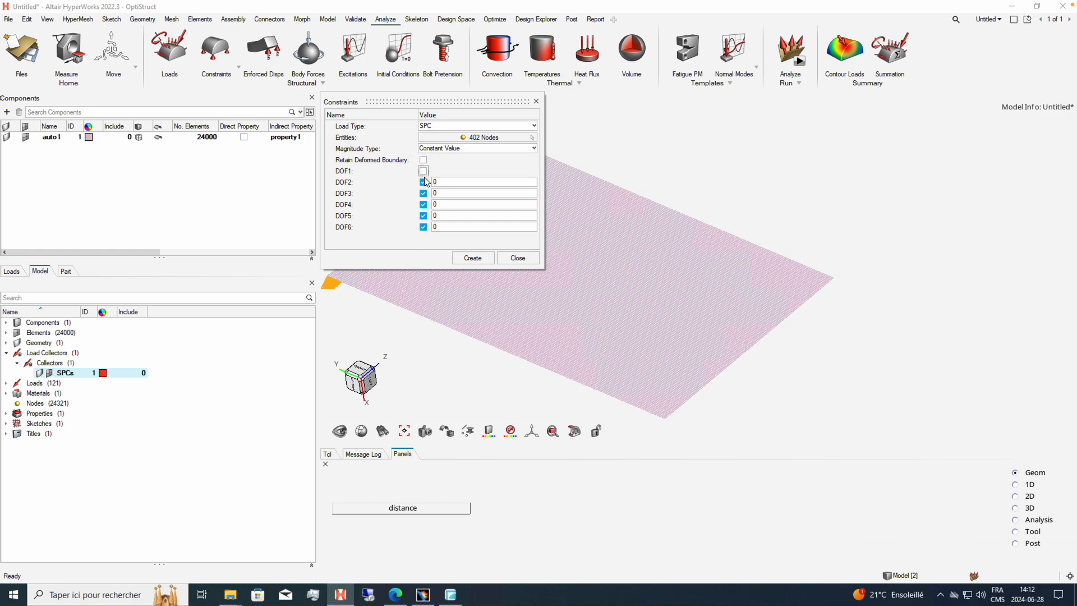
{"action": "left_click", "coordinate": [424, 172]}
{"action": "left_click", "coordinate": [423, 193]}
{"action": "left_click", "coordinate": [423, 182]}
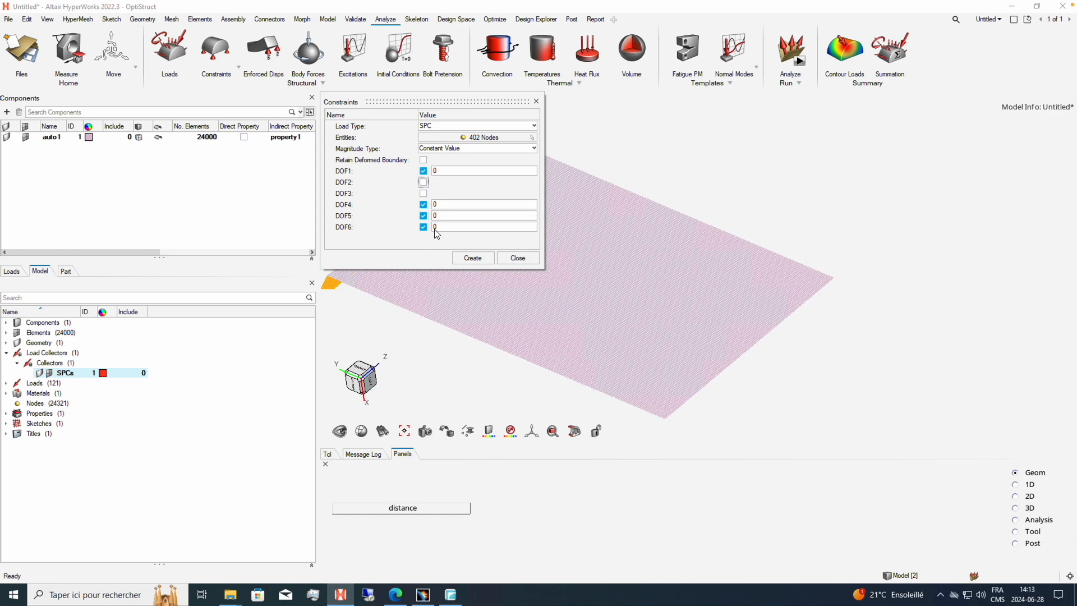
{"action": "left_click", "coordinate": [424, 204]}
{"action": "left_click", "coordinate": [423, 227]}
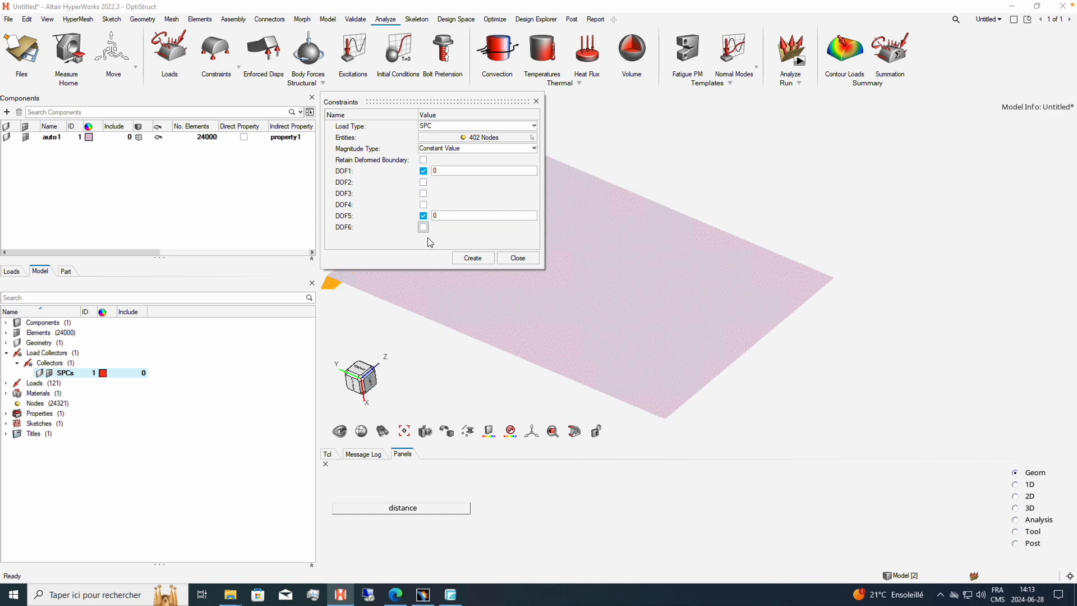
{"action": "left_click", "coordinate": [472, 258]}
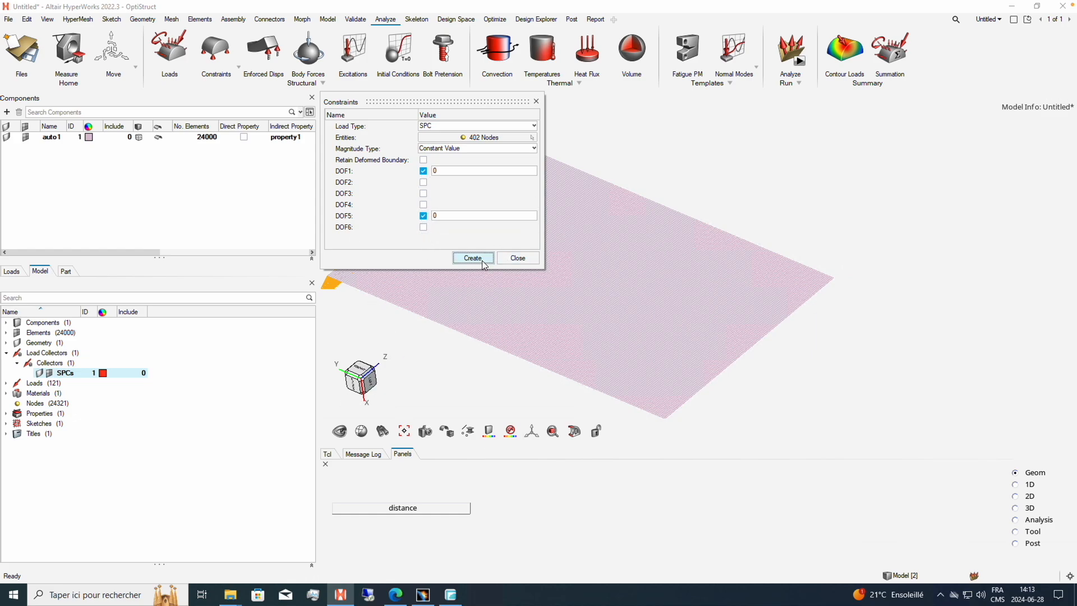
{"action": "left_click", "coordinate": [516, 259]}
{"action": "middle_click_drag", "start_coordinate": [483, 302], "coordinate": [611, 307]}
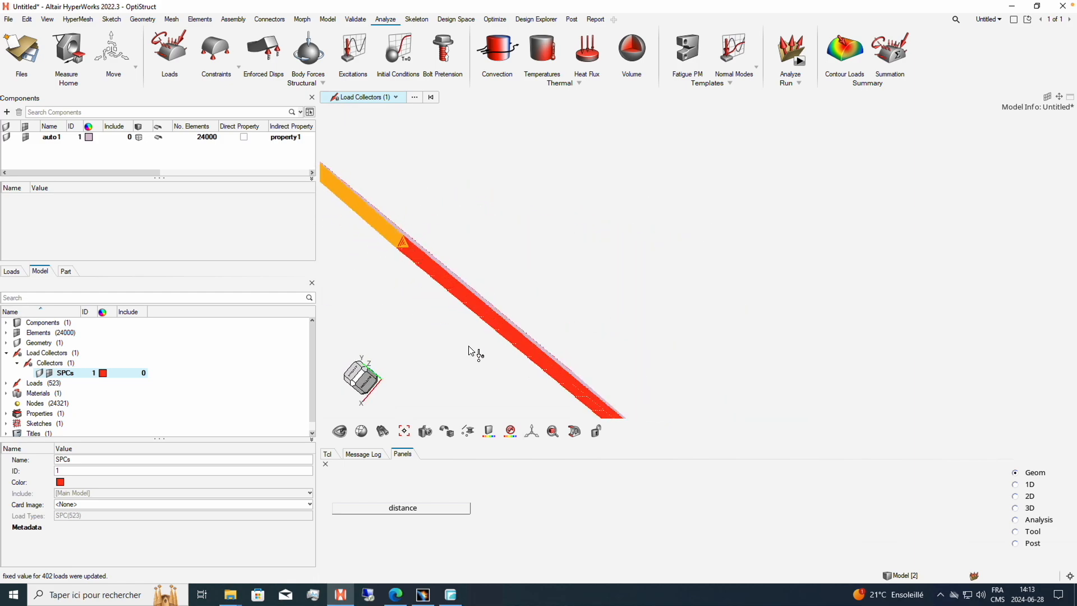
{"action": "left_click", "coordinate": [471, 348]}
{"action": "middle_click_drag", "start_coordinate": [512, 265], "coordinate": [467, 345]}
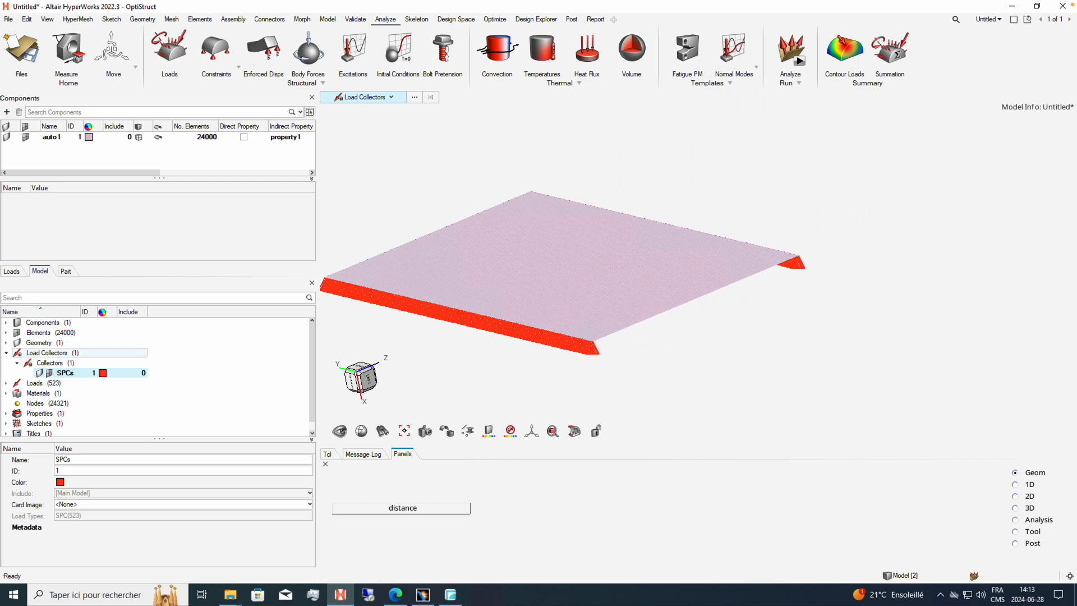
Create a second load collector named LOADS.
{"action": "right_click", "coordinate": [188, 365]}
{"action": "mouse_move", "coordinate": [198, 377]}
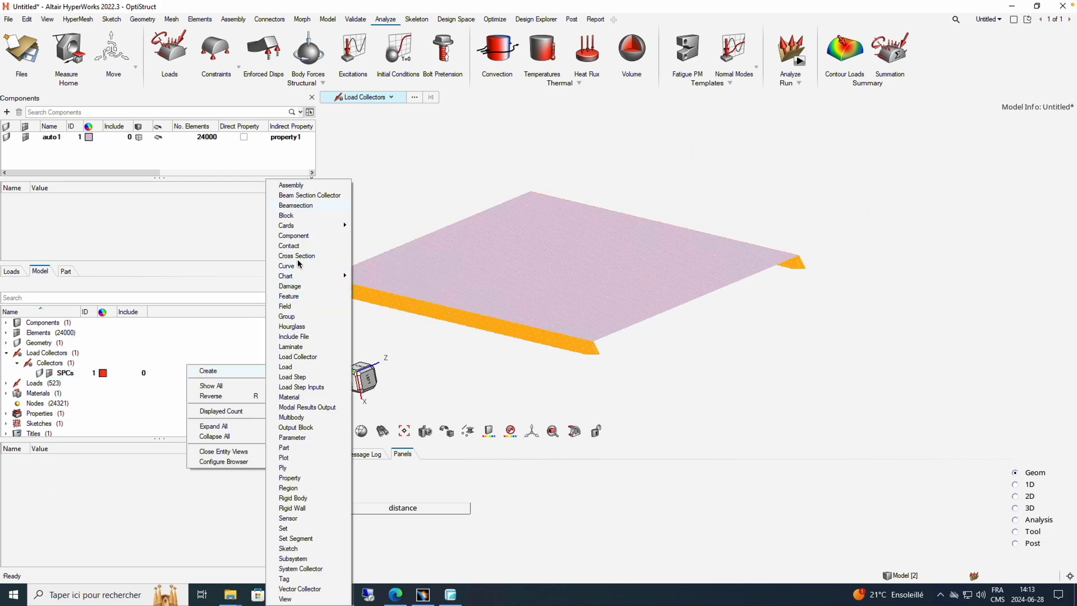
{"action": "left_click", "coordinate": [295, 358]}
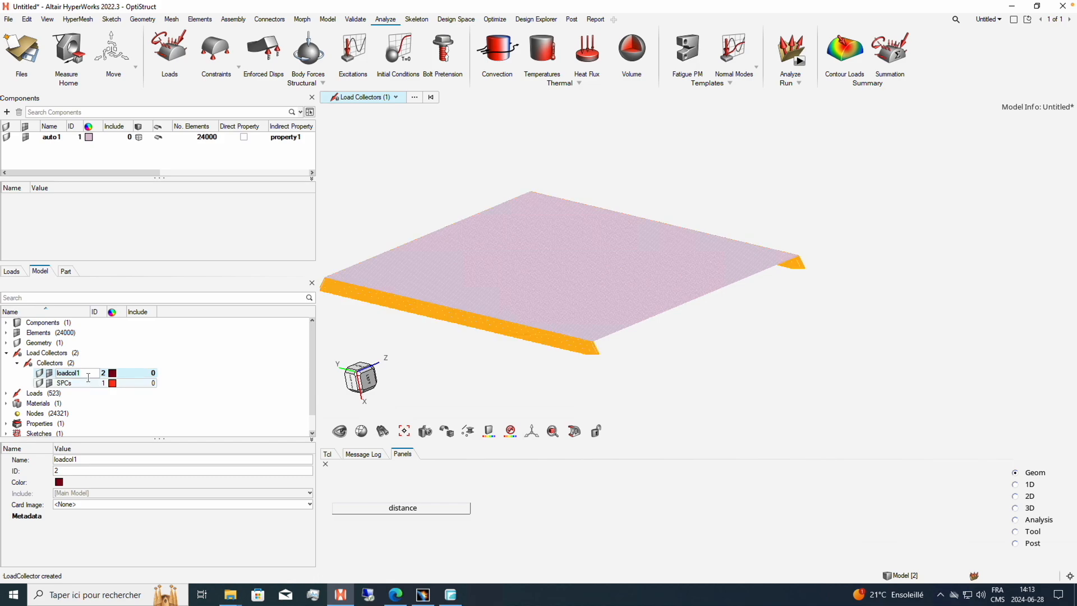
{"action": "type", "text": "LOADS"}
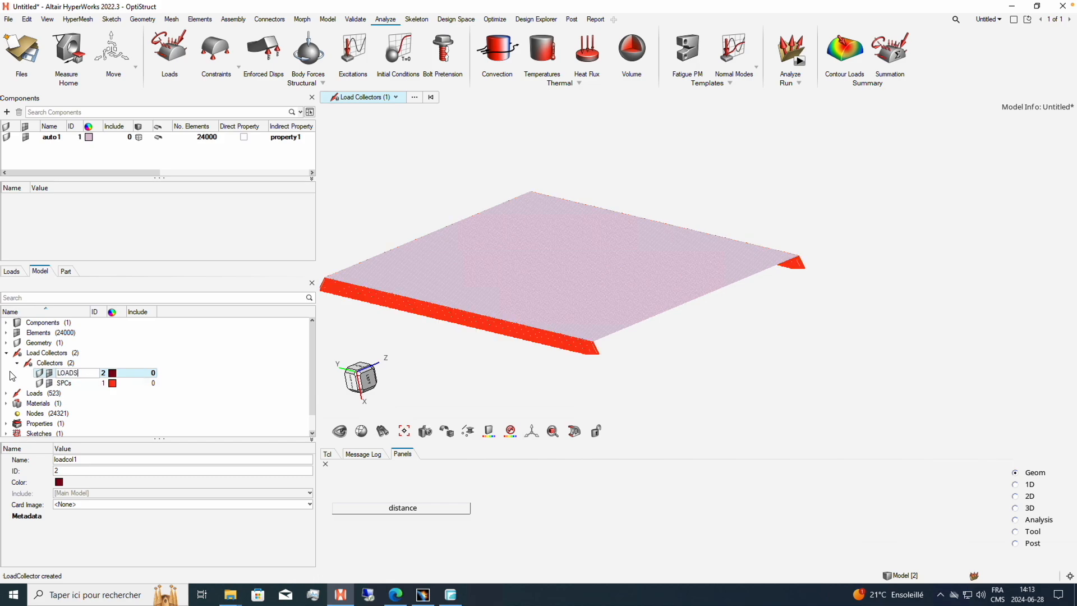
{"action": "key", "text": "Return"}
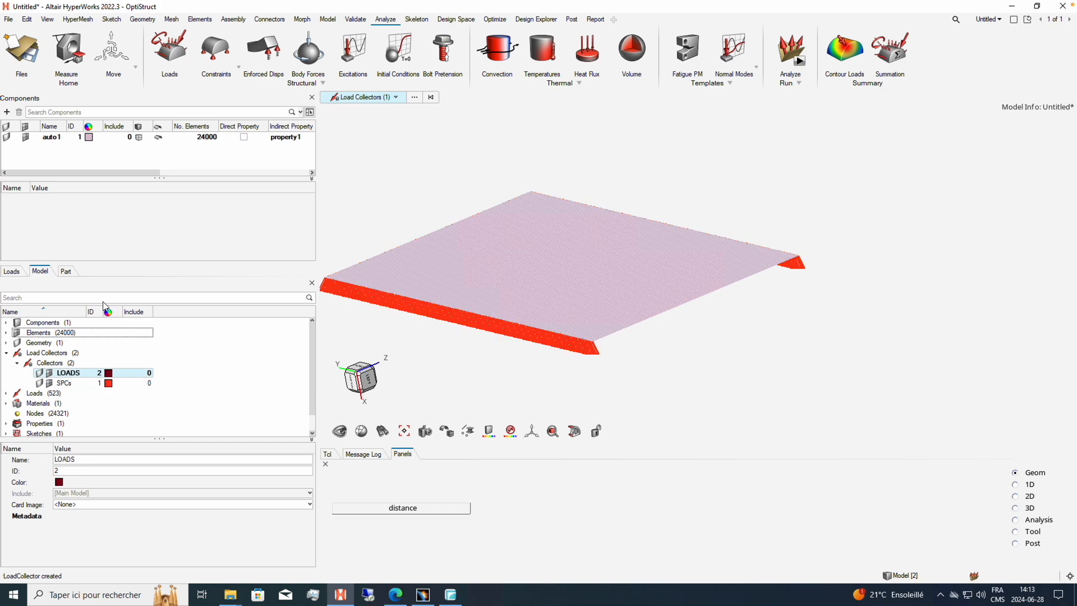
Start a force load and select the nodes along the plate's unconstrained short edge using by-edge selection.
{"action": "left_click", "coordinate": [180, 39]}
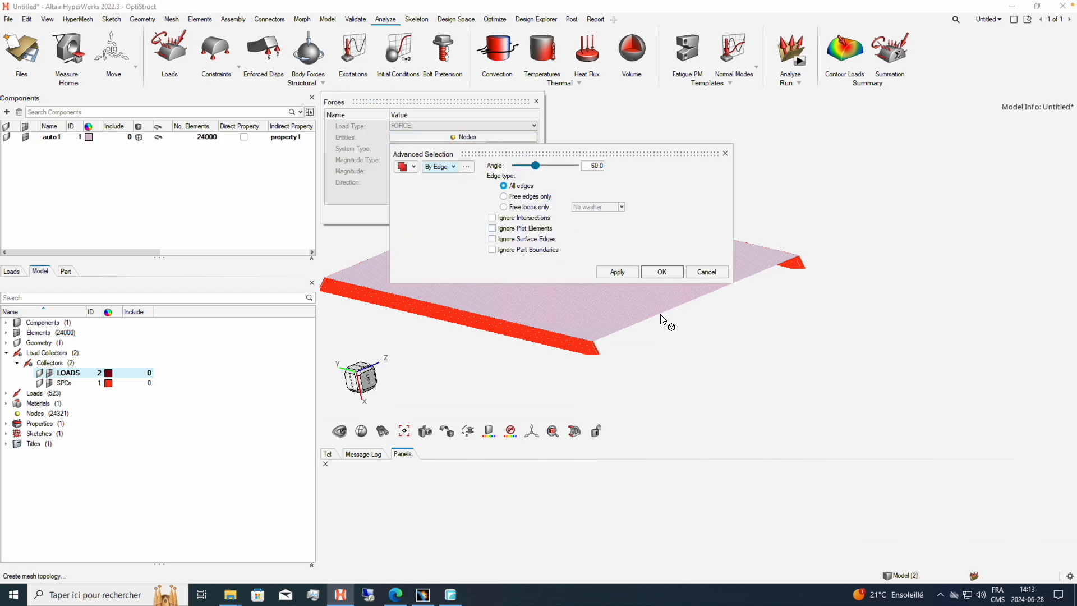
{"action": "scroll", "coordinate": [654, 308], "scroll_direction": "up", "scroll_amount": 3}
{"action": "left_click", "coordinate": [669, 338]}
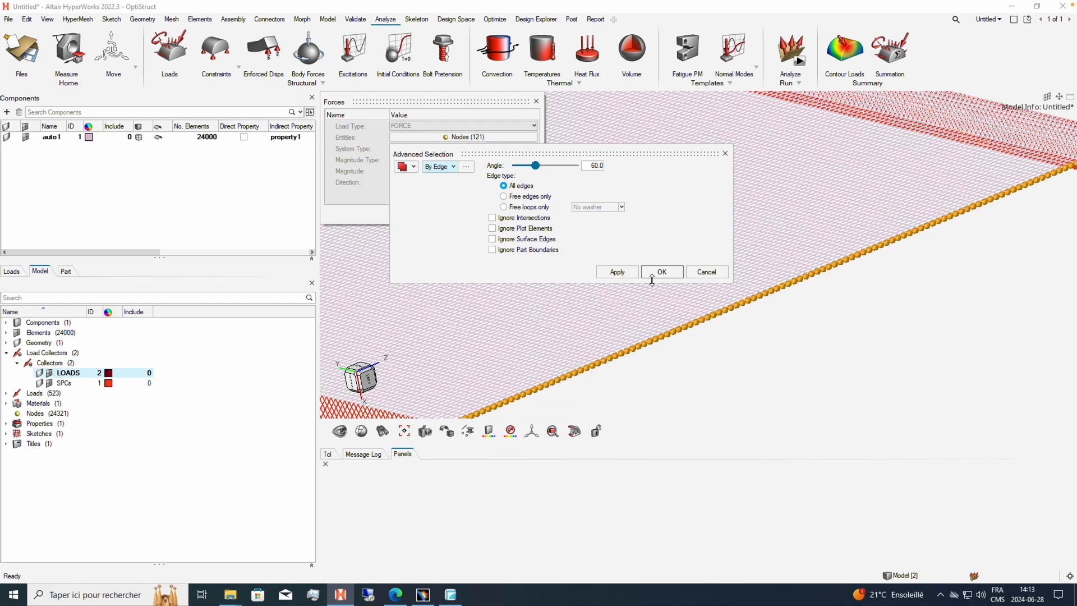
{"action": "left_click", "coordinate": [661, 272]}
{"action": "scroll", "coordinate": [524, 284], "scroll_direction": "down", "scroll_amount": 5}
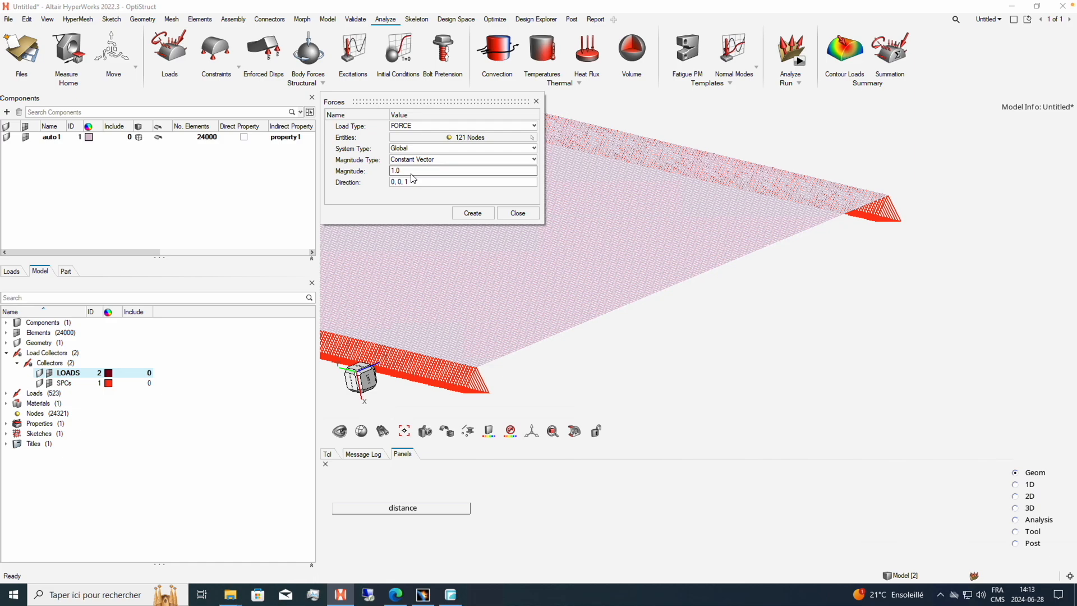
Create the forces on the selected nodes with magnitude 1.0 and direction 0, 1, 0, and inspect their arrows along the edge.
{"action": "left_click", "coordinate": [424, 181]}
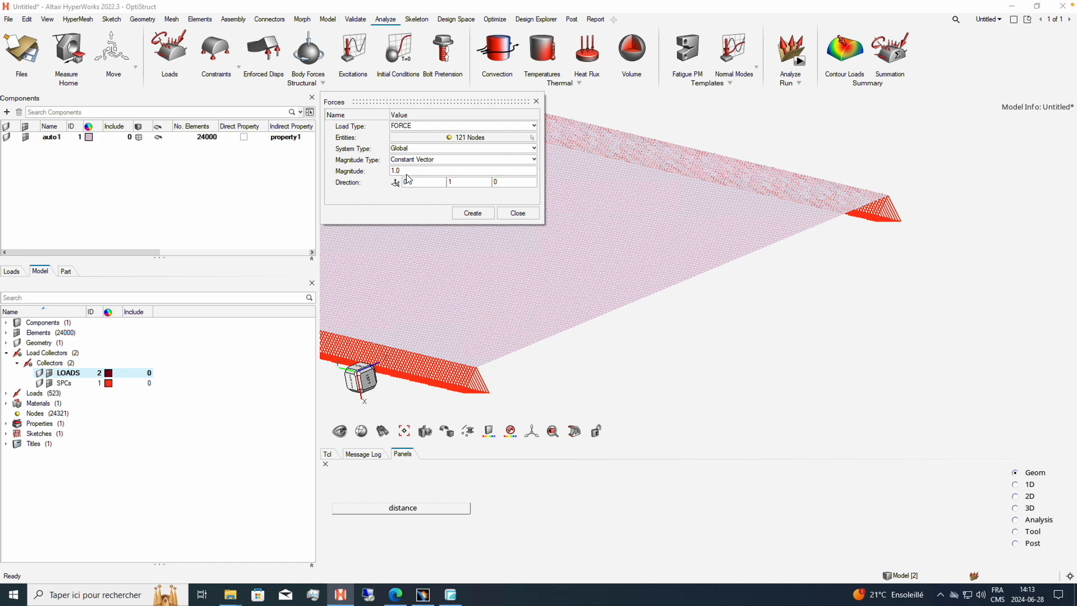
{"action": "left_click", "coordinate": [471, 214]}
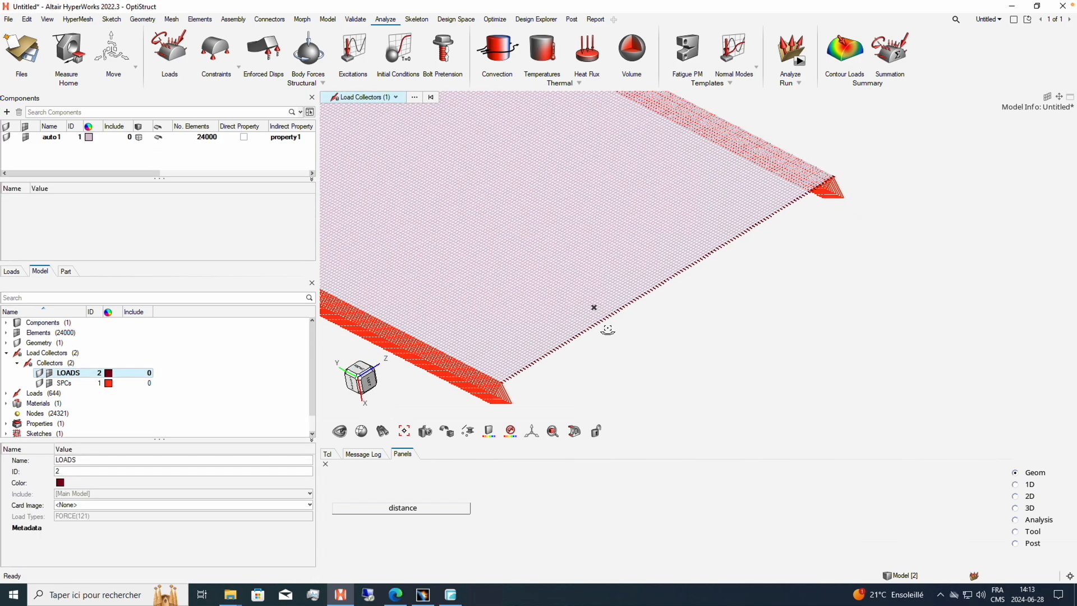
{"action": "scroll", "coordinate": [609, 331], "scroll_direction": "down", "scroll_amount": 3}
{"action": "scroll", "coordinate": [617, 335], "scroll_direction": "up", "scroll_amount": 6}
{"action": "scroll", "coordinate": [614, 333], "scroll_direction": "down", "scroll_amount": 5}
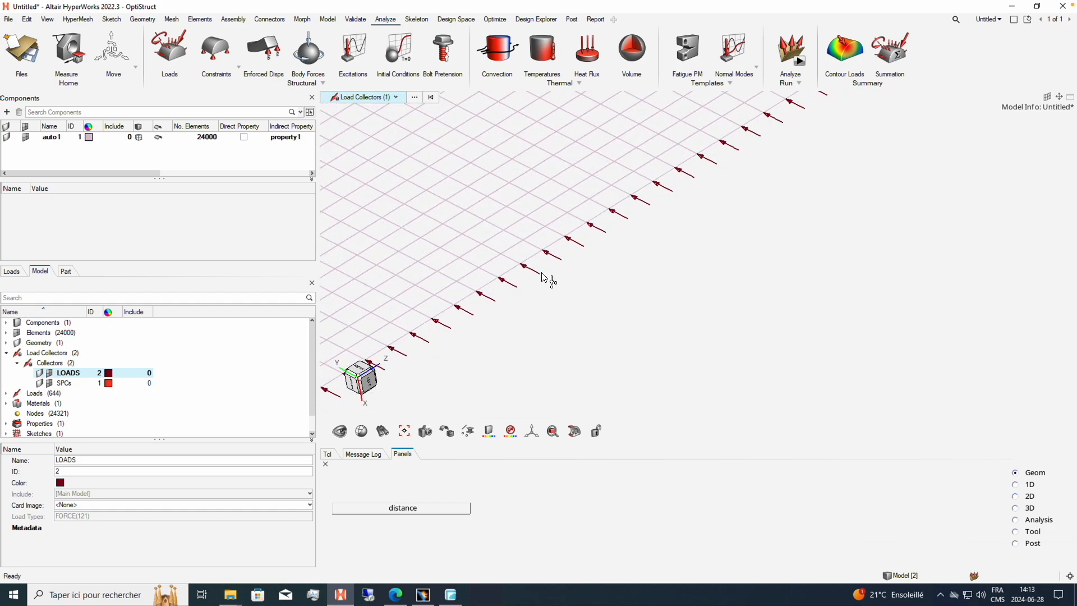
{"action": "scroll", "coordinate": [599, 283], "scroll_direction": "up", "scroll_amount": 1}
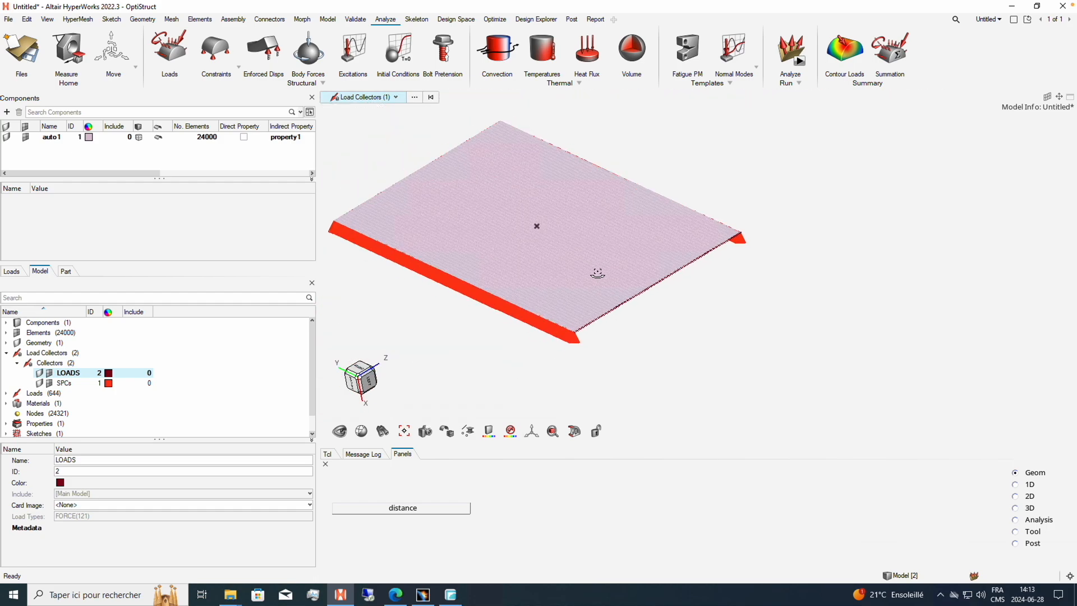
Change the LOADS collector's color to light blue and check the edge forces on the plate.
{"action": "left_click", "coordinate": [108, 373]}
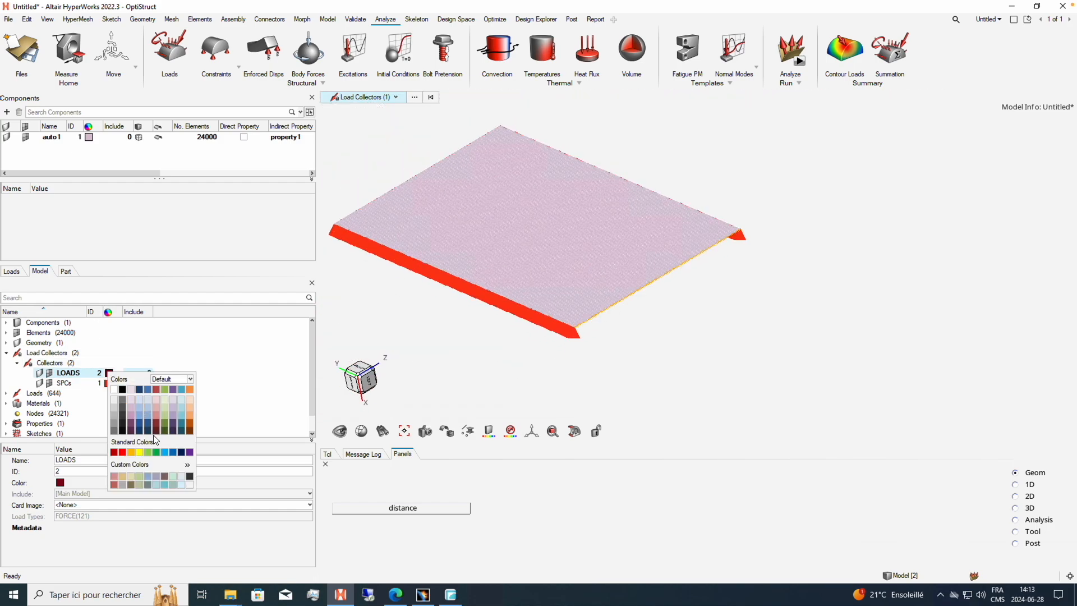
{"action": "left_click", "coordinate": [165, 453]}
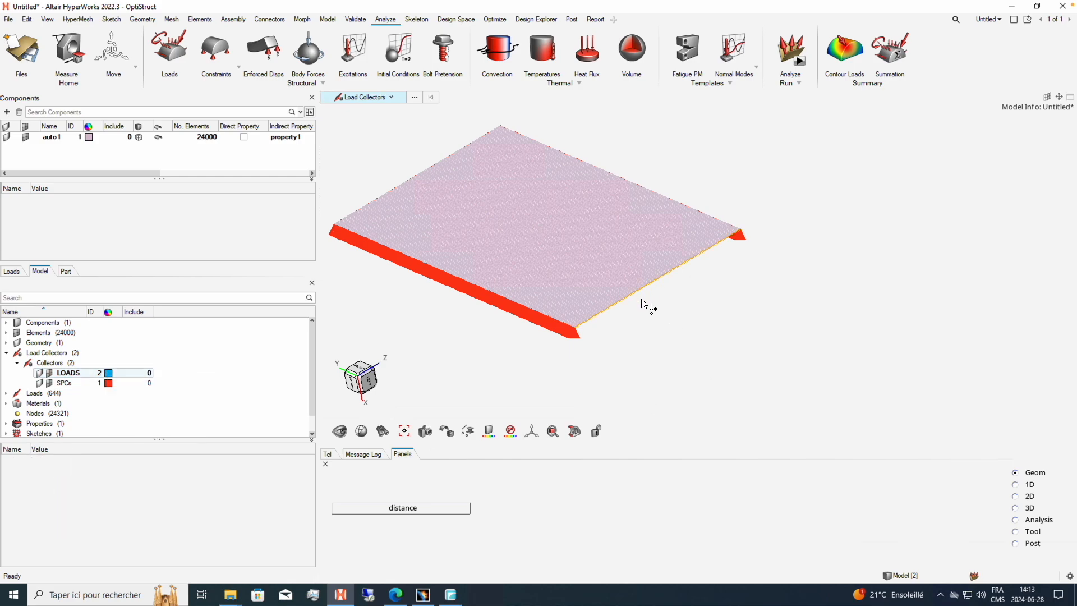
{"action": "scroll", "coordinate": [645, 306], "scroll_direction": "up", "scroll_amount": 2}
{"action": "right_click_drag", "start_coordinate": [597, 327], "coordinate": [582, 276]}
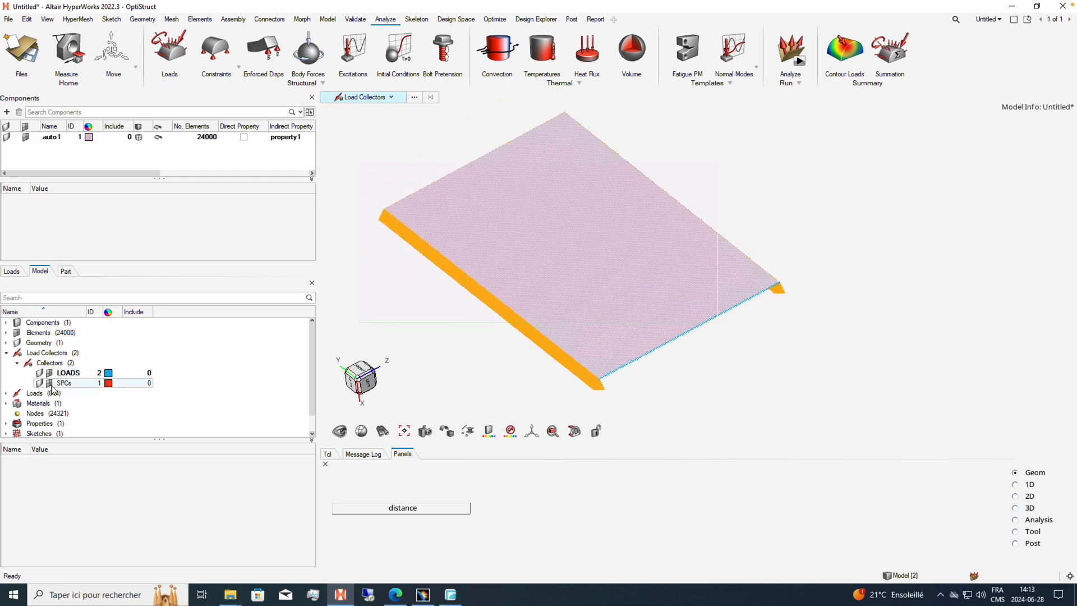
Create a load step named LINEAR and set its analysis type to Linear Static.
{"action": "left_click", "coordinate": [8, 355]}
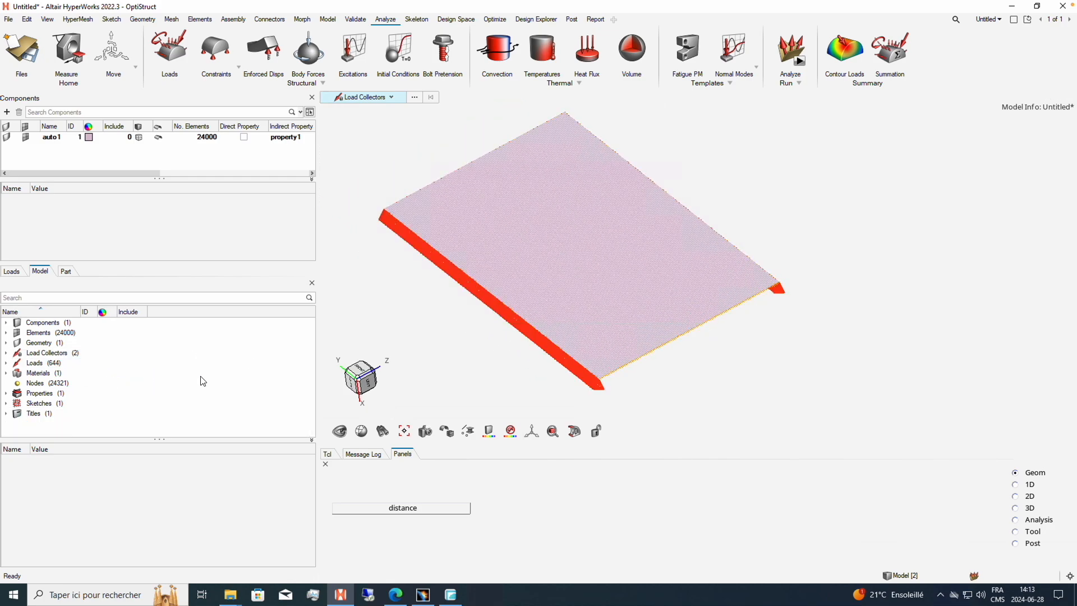
{"action": "right_click", "coordinate": [201, 377]}
{"action": "mouse_move", "coordinate": [237, 387]}
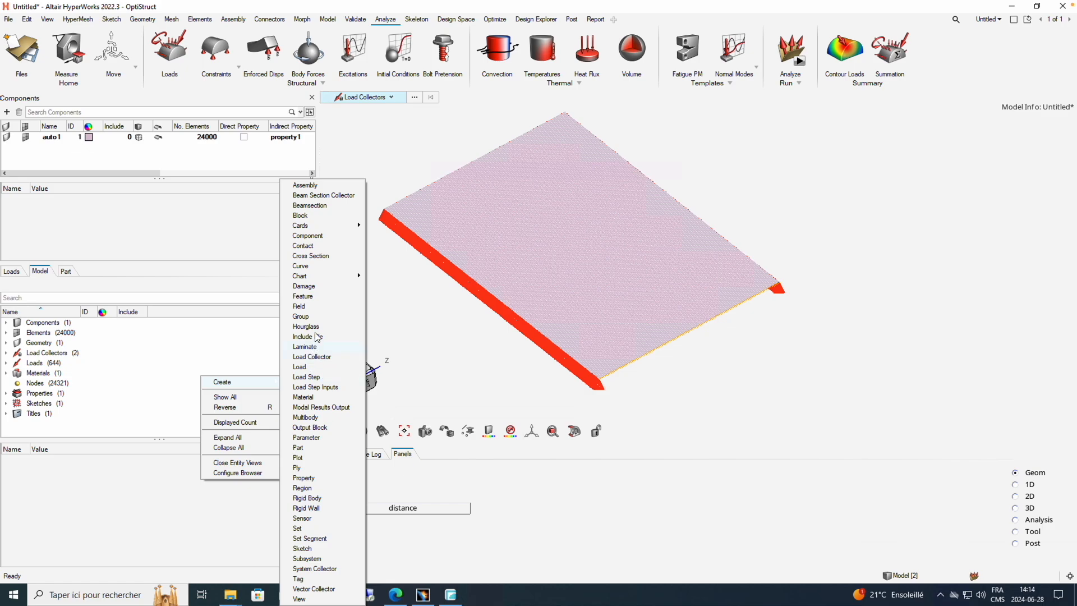
{"action": "left_click", "coordinate": [314, 377]}
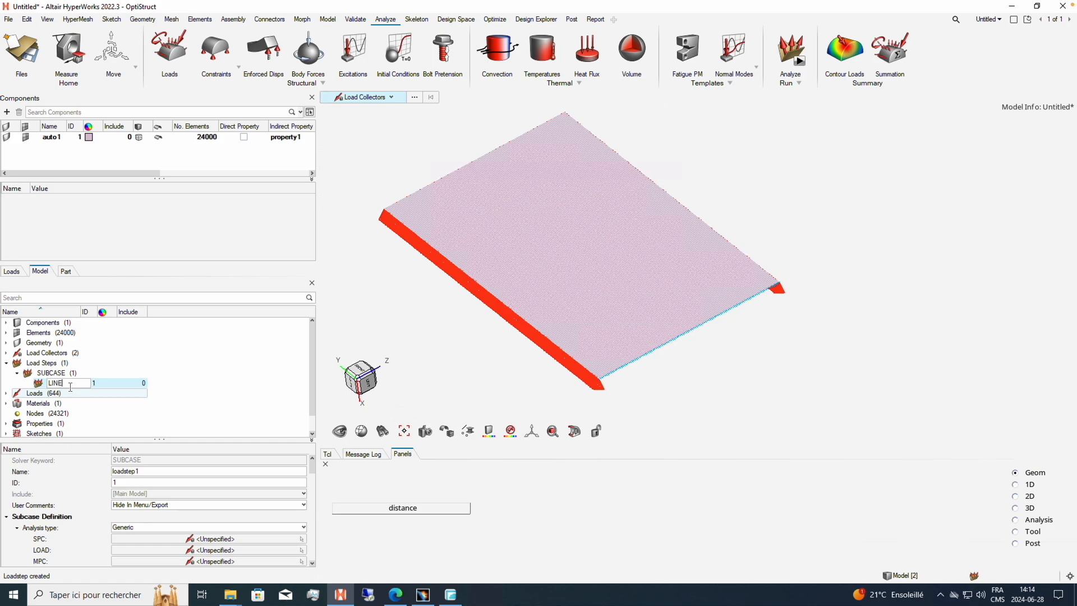
{"action": "type", "text": "LINEAR"}
{"action": "left_click", "coordinate": [203, 527]}
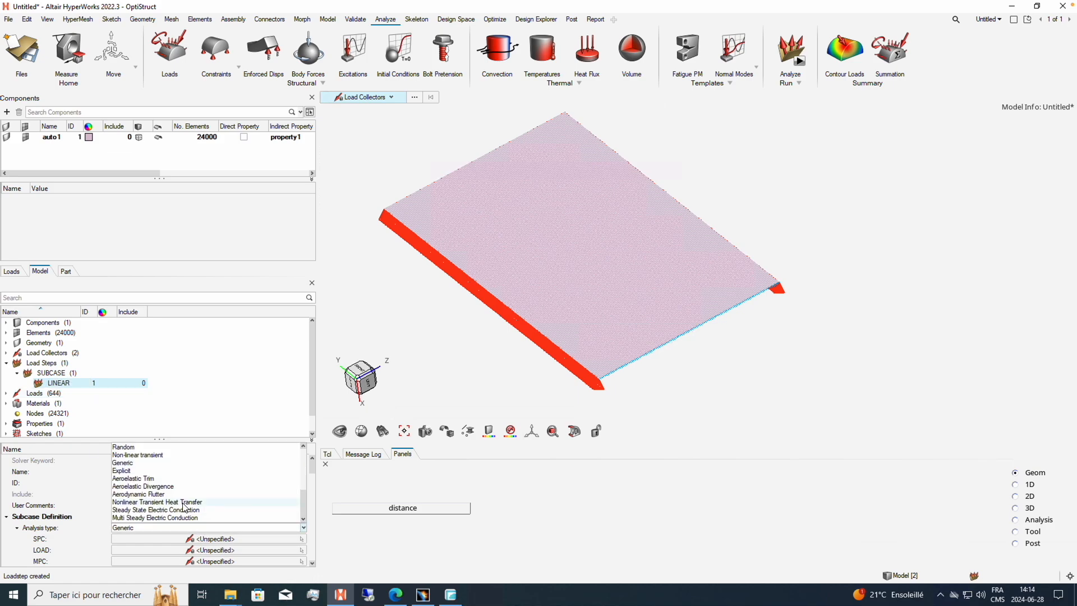
{"action": "left_click_drag", "start_coordinate": [304, 497], "coordinate": [303, 455]}
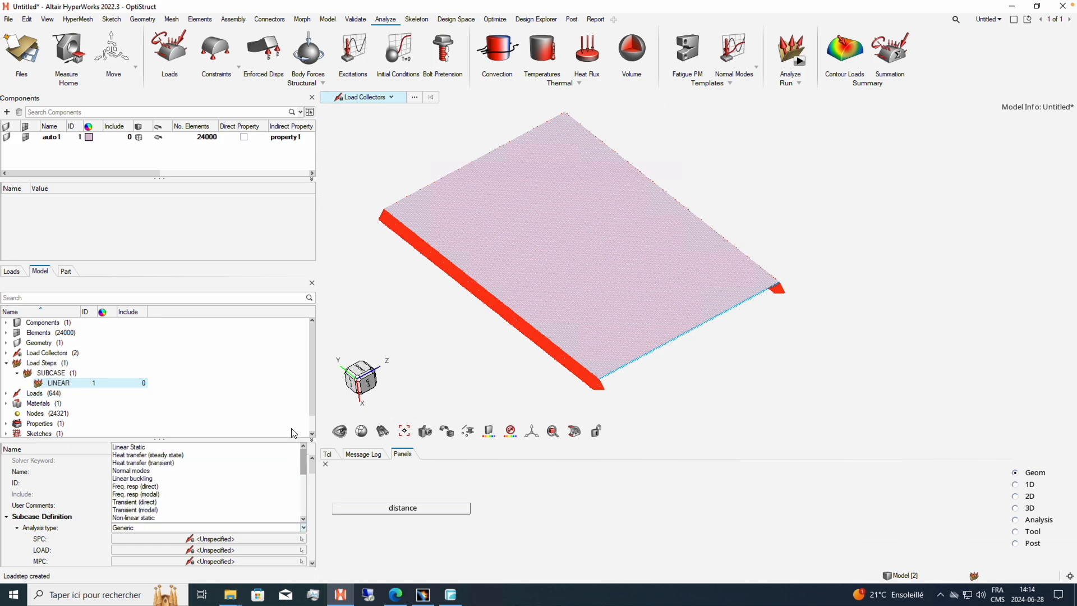
{"action": "left_click", "coordinate": [135, 447]}
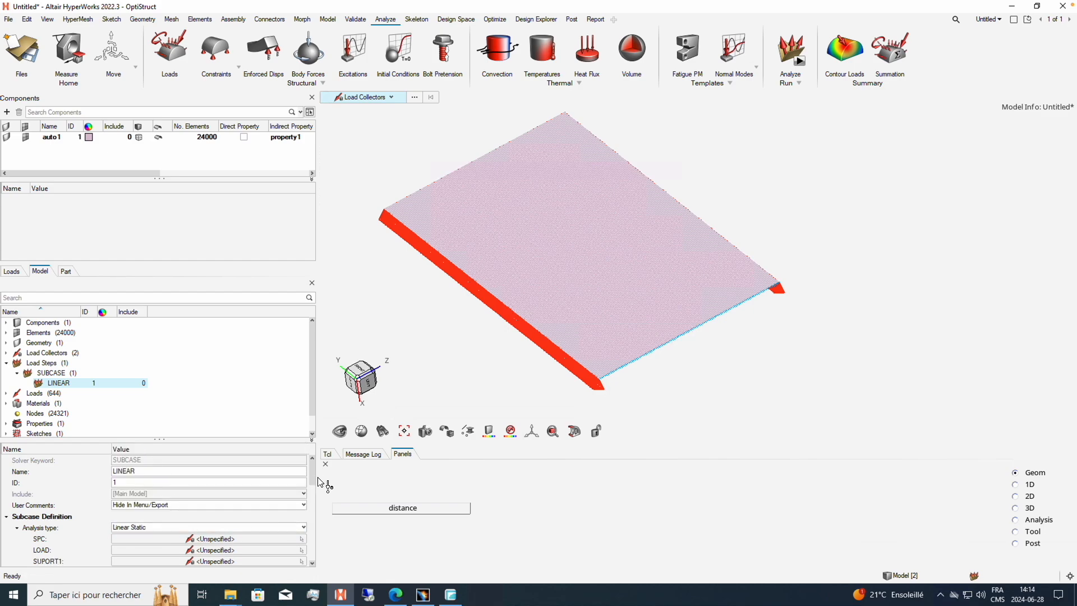
Assign the SPCs load collector as the SPC of the LINEAR load step.
{"action": "left_click", "coordinate": [232, 539]}
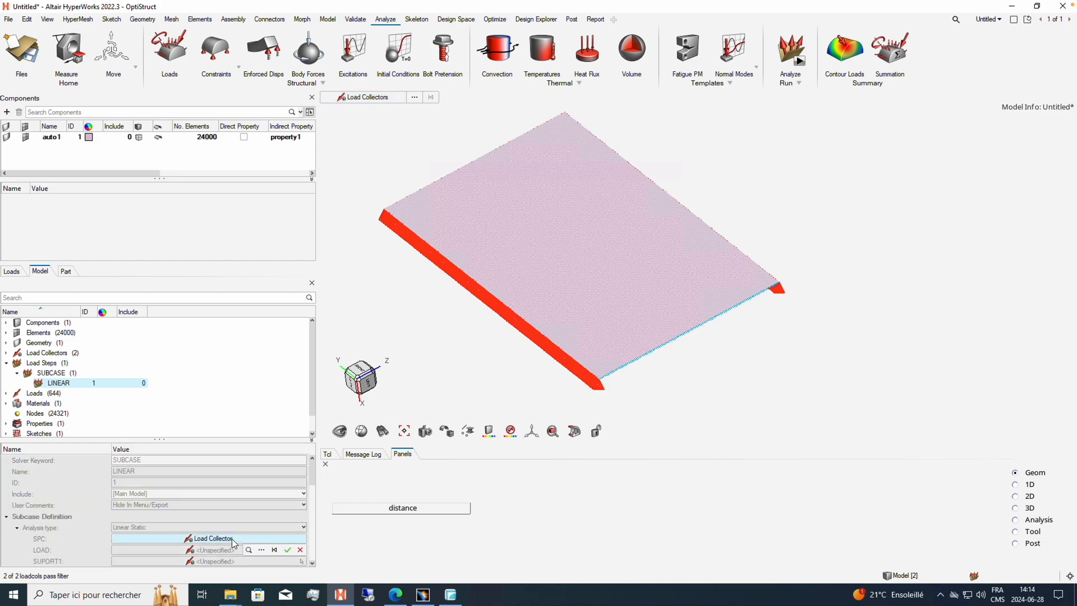
{"action": "left_click", "coordinate": [261, 550]}
{"action": "left_click", "coordinate": [158, 464]}
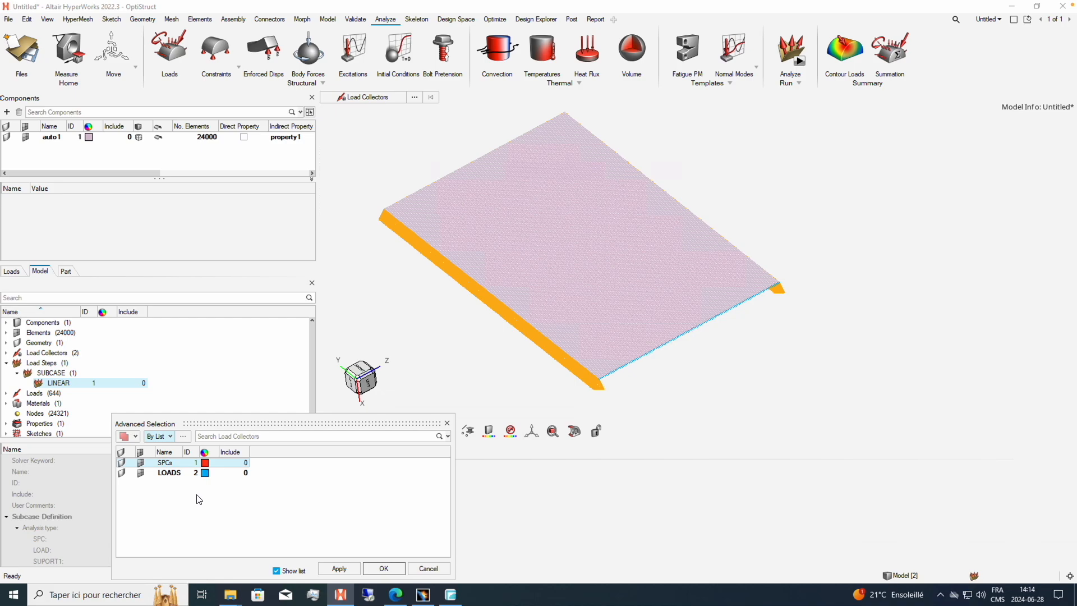
{"action": "left_click", "coordinate": [383, 569]}
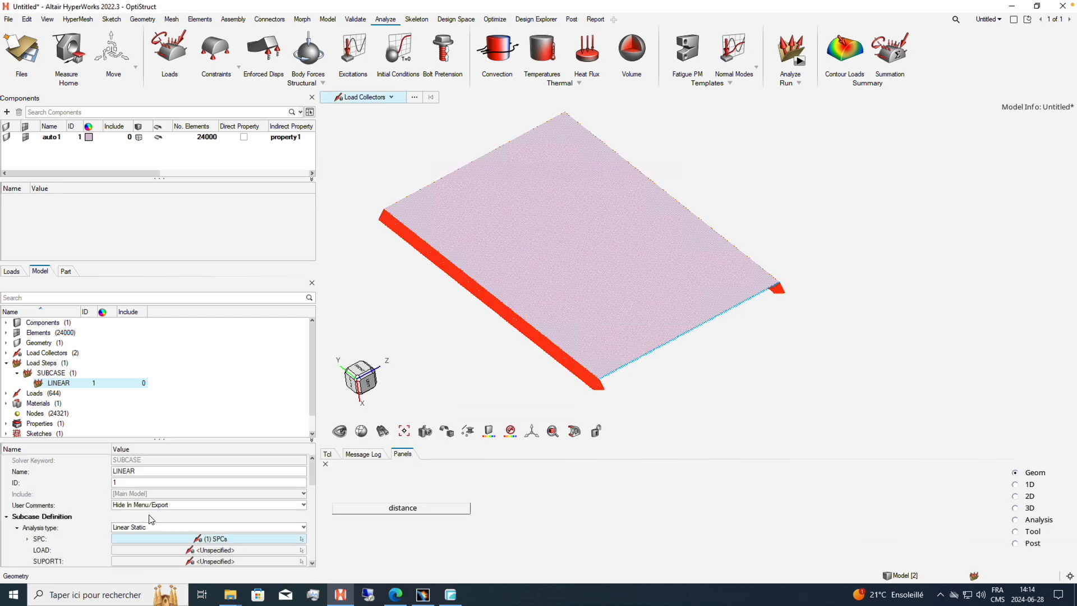
Assign the LOADS collector as the LOAD of the LINEAR load step and collapse the load steps in the model tree.
{"action": "scroll", "coordinate": [169, 505], "scroll_direction": "down", "scroll_amount": 3}
{"action": "left_click_drag", "start_coordinate": [311, 492], "coordinate": [312, 482]}
{"action": "left_click", "coordinate": [217, 518]}
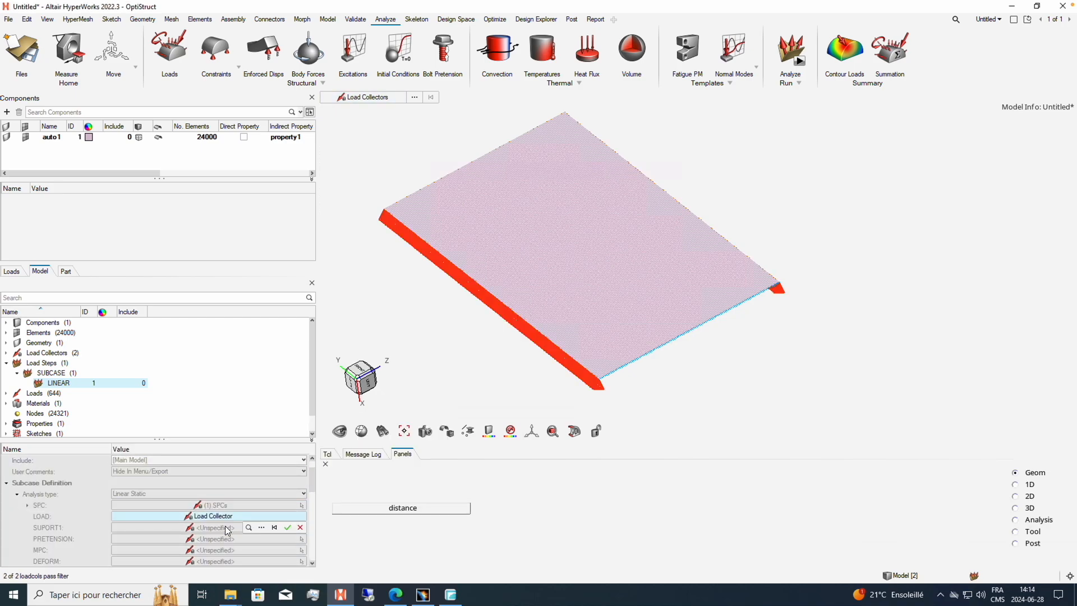
{"action": "left_click", "coordinate": [262, 527]}
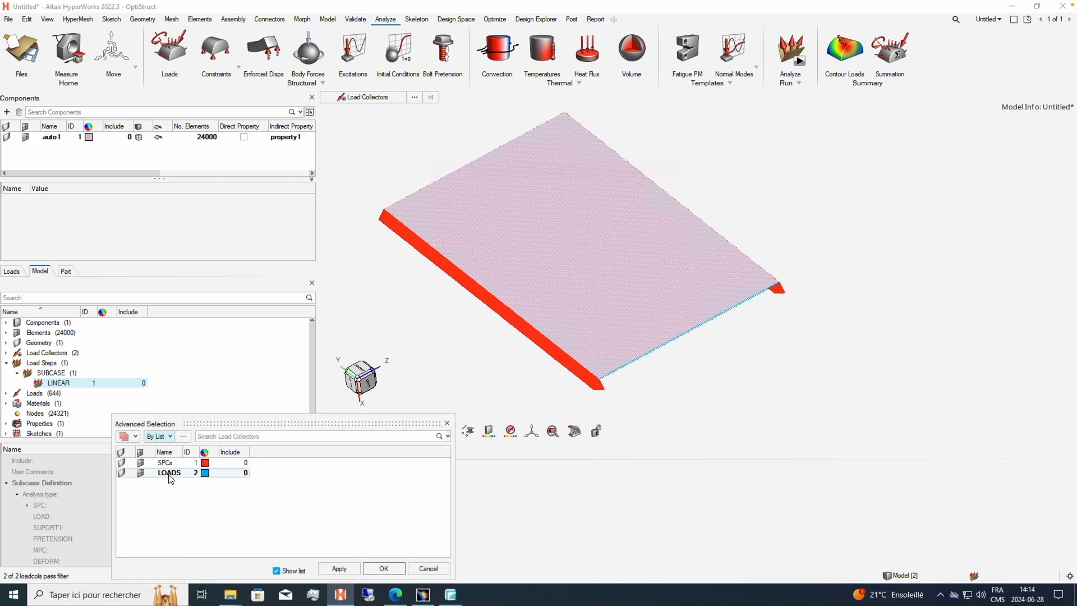
{"action": "left_click", "coordinate": [170, 474]}
{"action": "left_click", "coordinate": [383, 569]}
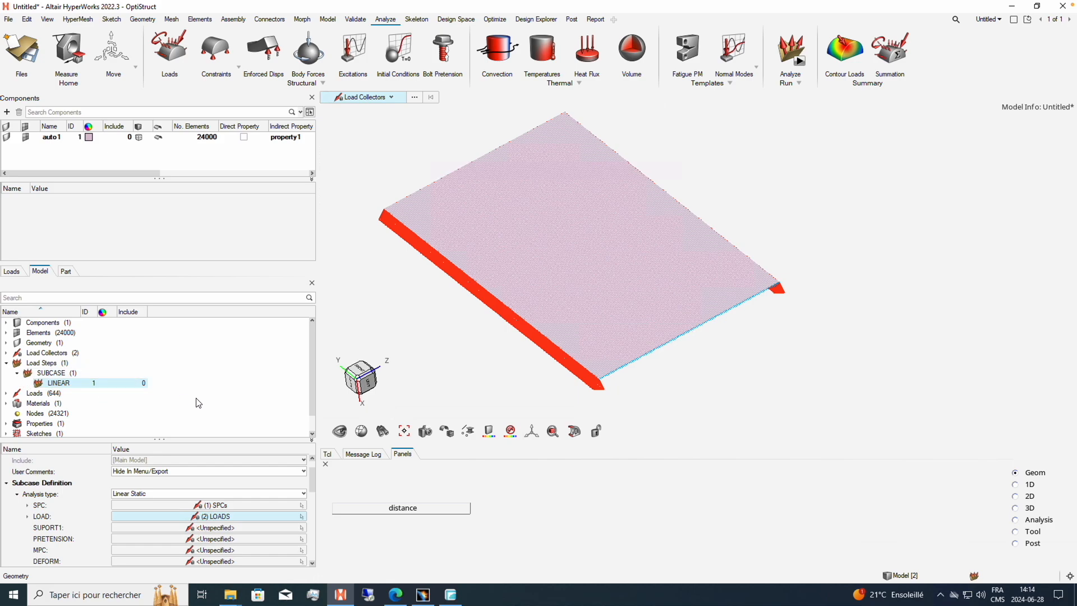
{"action": "scroll", "coordinate": [308, 409], "scroll_direction": "down", "scroll_amount": 1}
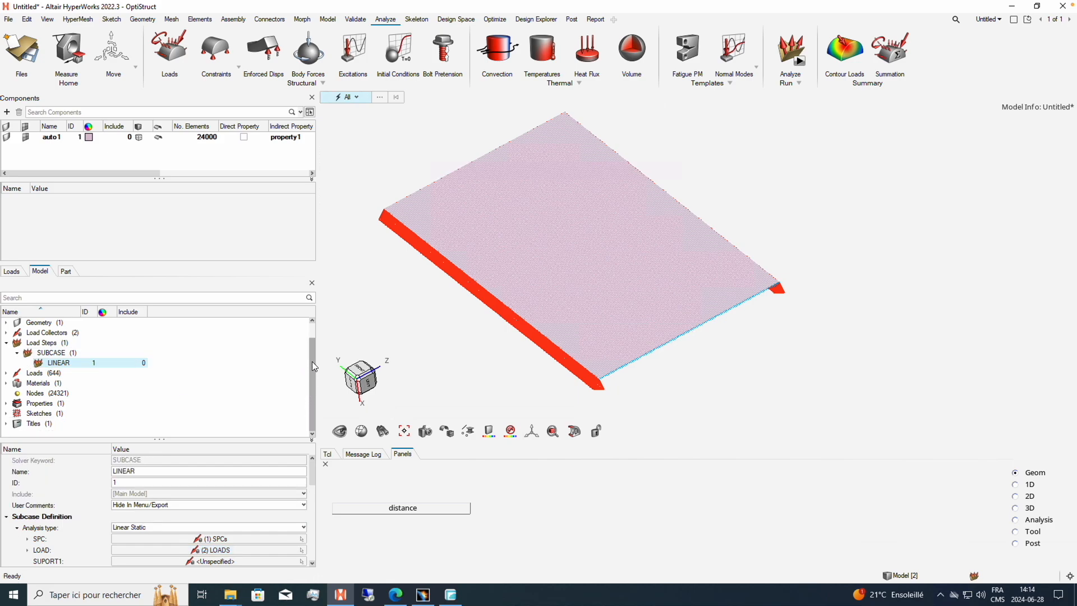
{"action": "left_click", "coordinate": [7, 343]}
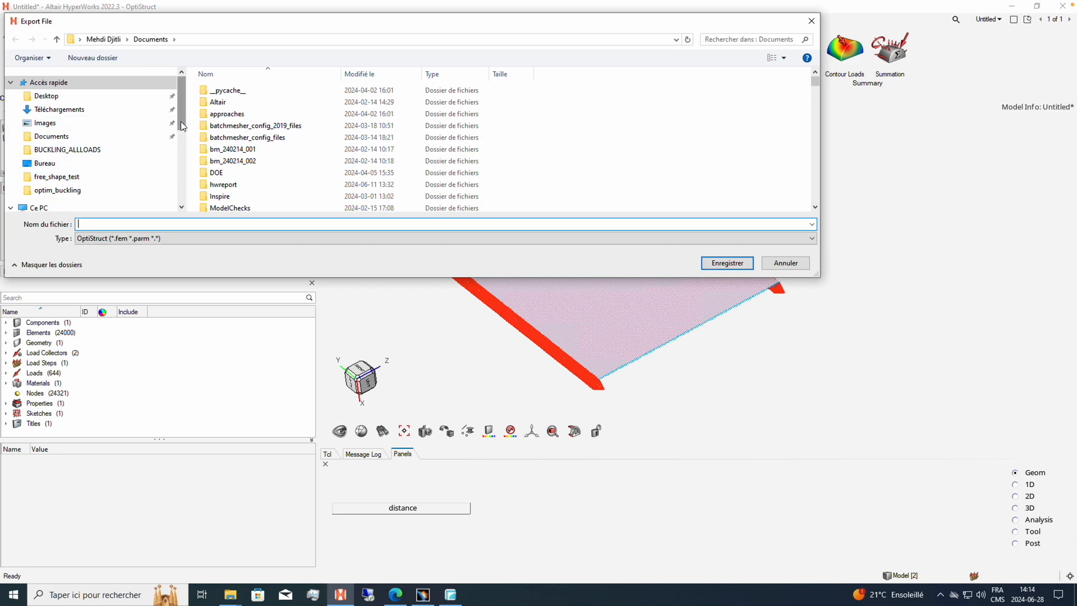
Export the OptiStruct model as LINEAR_STAT to the Bureau folder and run the analysis with solver control enabled.
{"action": "scroll", "coordinate": [180, 121], "scroll_direction": "down", "scroll_amount": 2}
{"action": "left_click", "coordinate": [63, 158]}
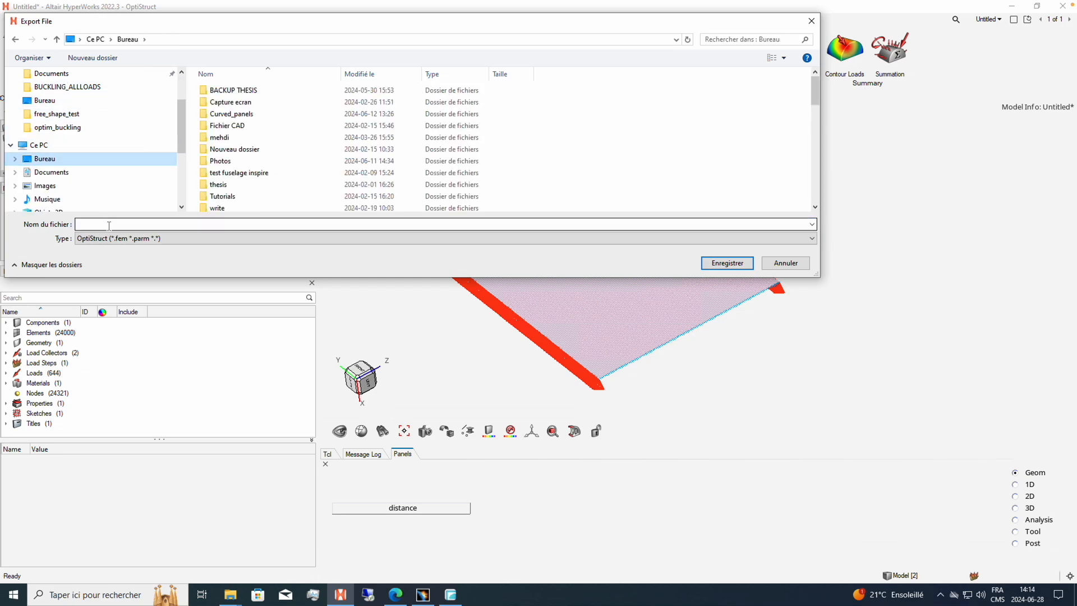
{"action": "left_click", "coordinate": [135, 225]}
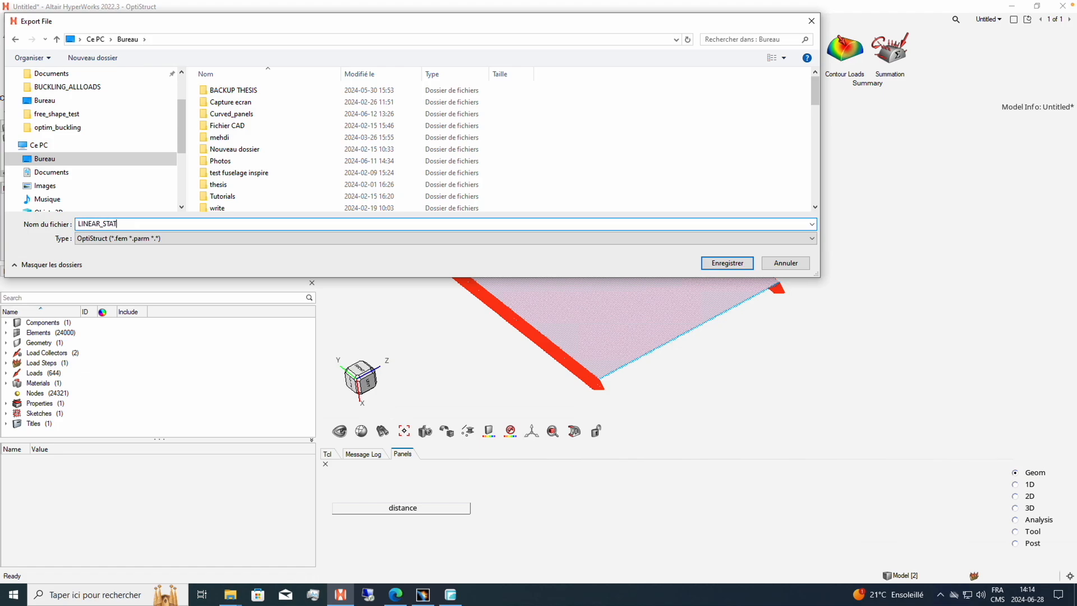
{"action": "key", "text": "Return"}
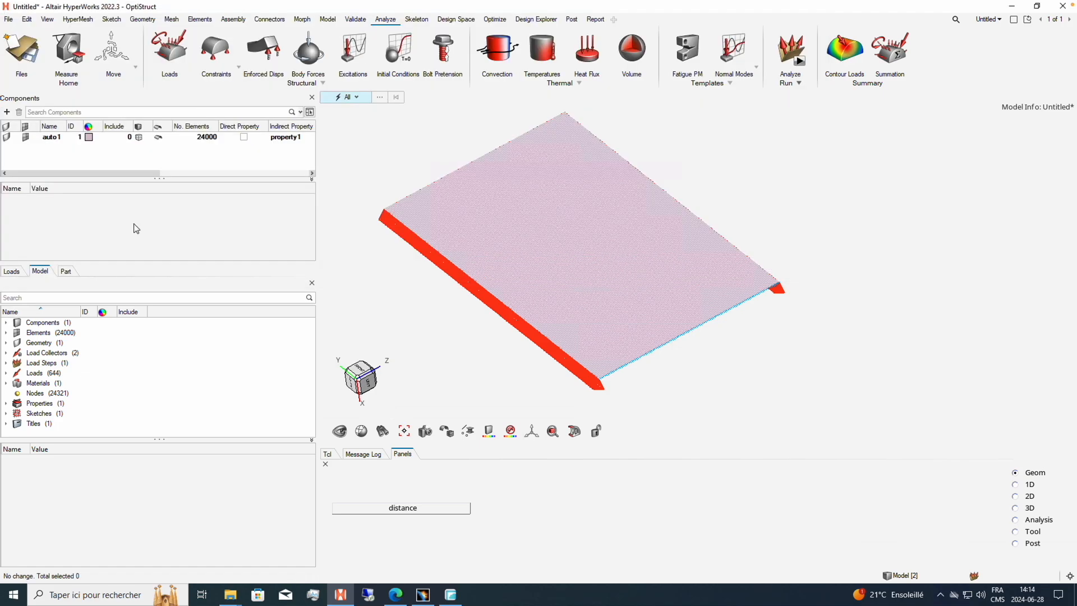
{"action": "left_click", "coordinate": [611, 325]}
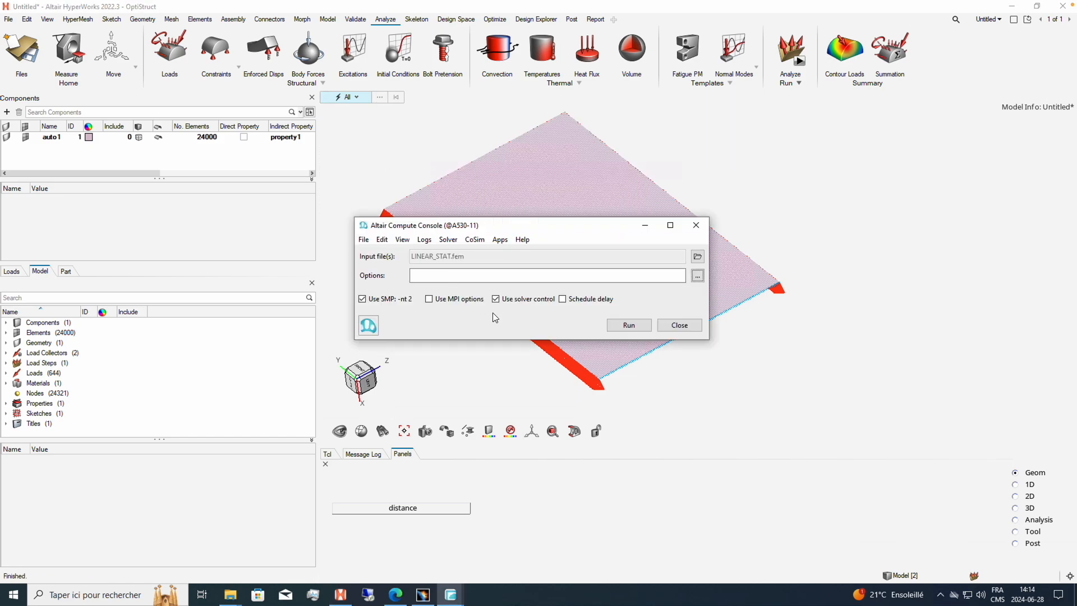
{"action": "left_click", "coordinate": [647, 327]}
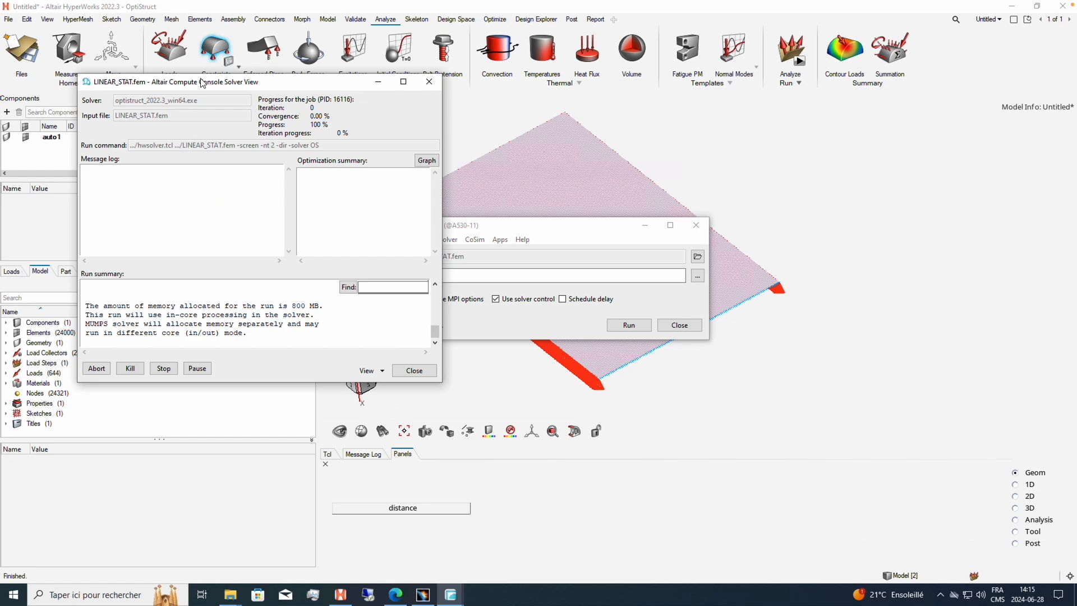
Examine the maximum displacement entry in the solver run's optimization summary.
{"action": "left_click_drag", "start_coordinate": [203, 83], "coordinate": [645, 130]}
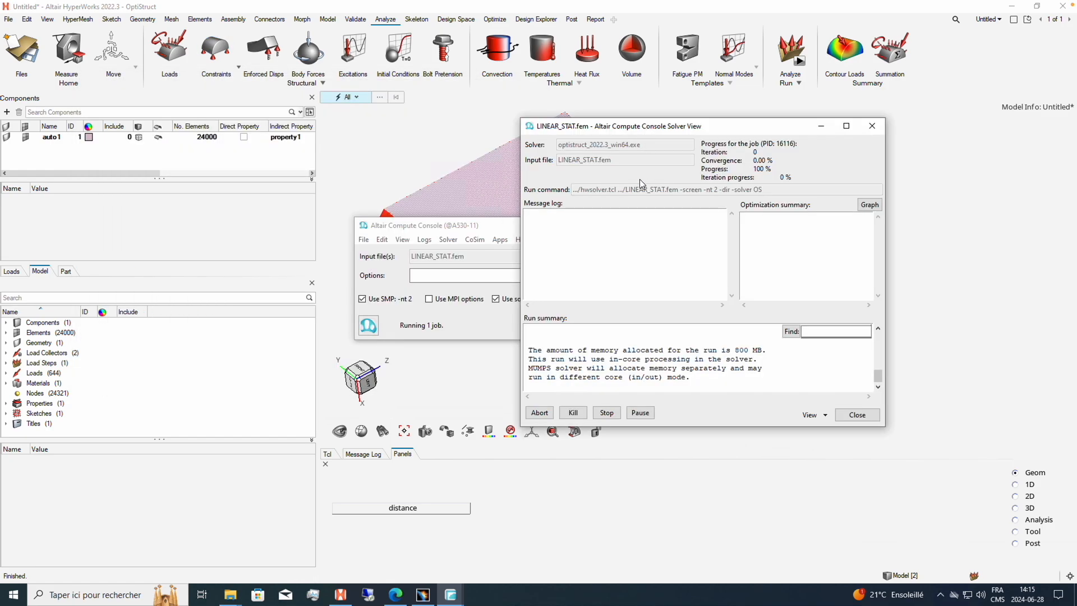
{"action": "left_click_drag", "start_coordinate": [581, 123], "coordinate": [424, 164]}
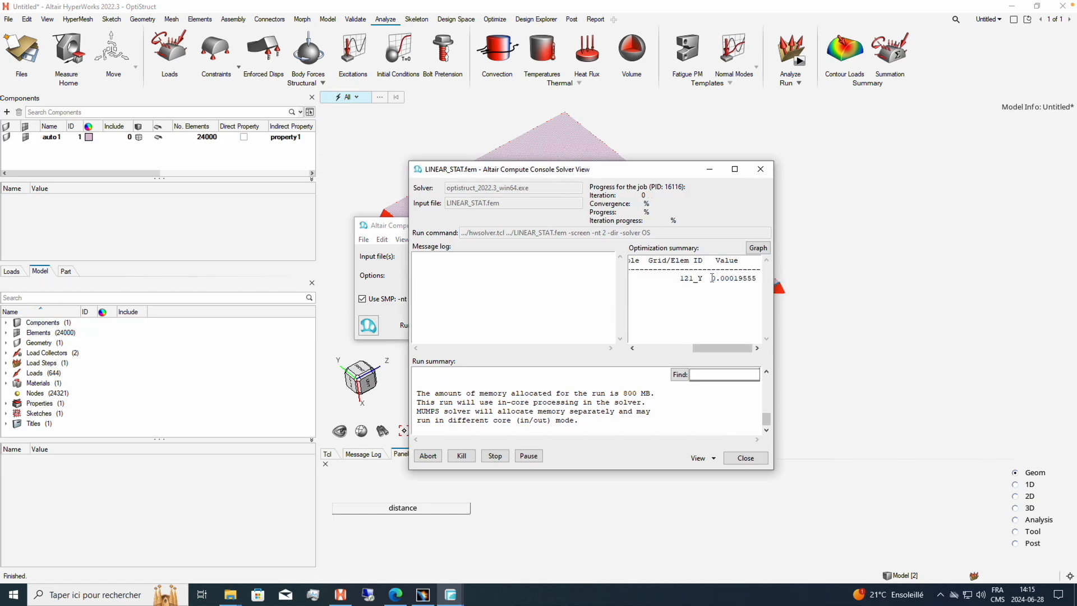
{"action": "double_click", "coordinate": [712, 278]}
{"action": "left_click", "coordinate": [752, 278]}
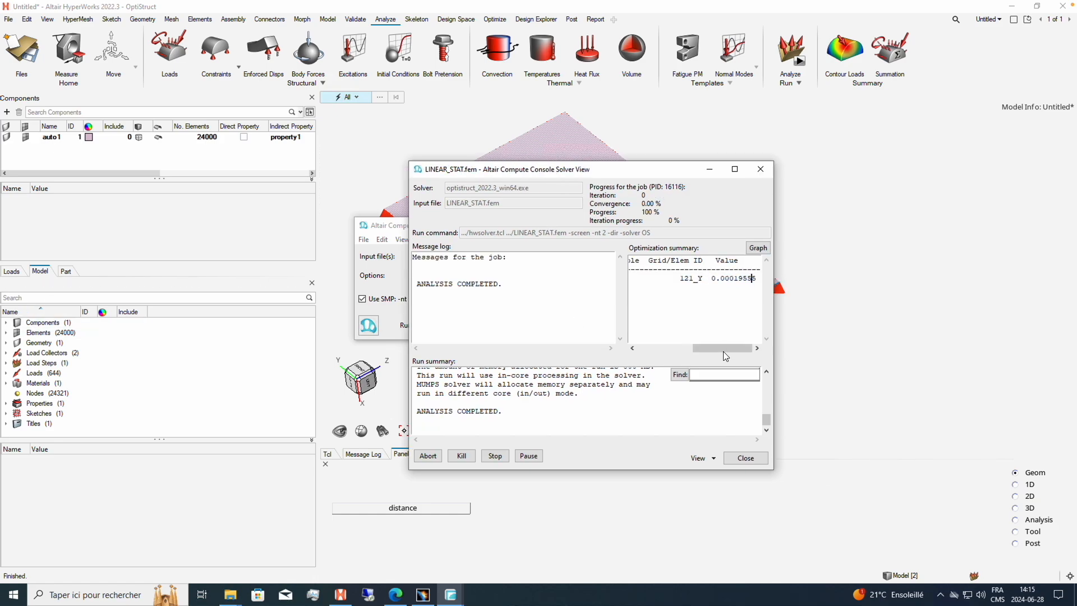
{"action": "left_click_drag", "start_coordinate": [723, 351], "coordinate": [667, 352]}
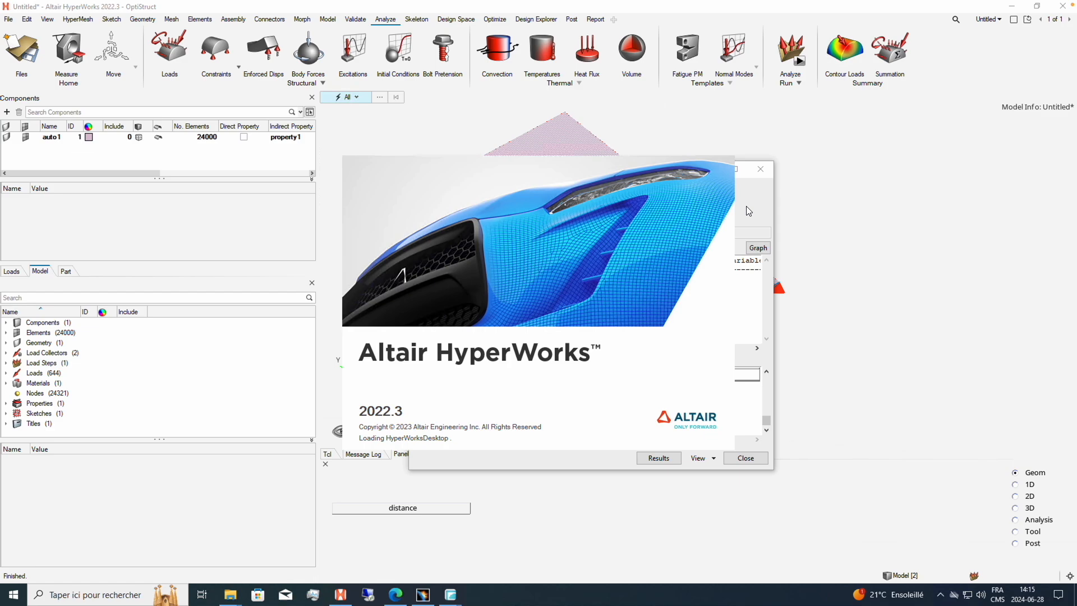
Open the completed run's results in the results viewer and put the solver view window away.
{"action": "left_click", "coordinate": [746, 206]}
{"action": "left_click_drag", "start_coordinate": [657, 172], "coordinate": [664, 216]}
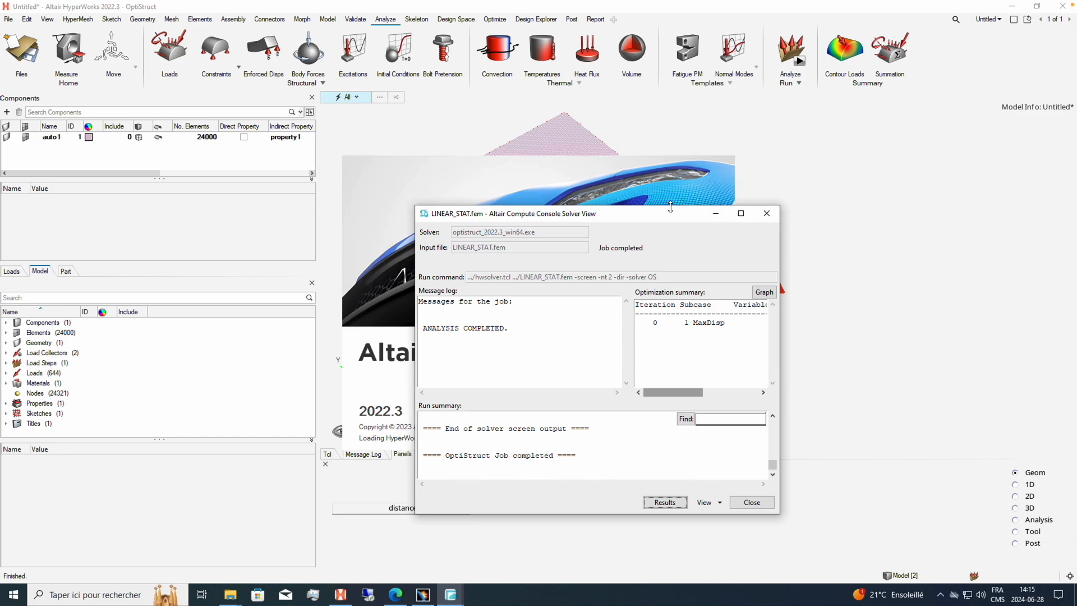
{"action": "left_click", "coordinate": [720, 220]}
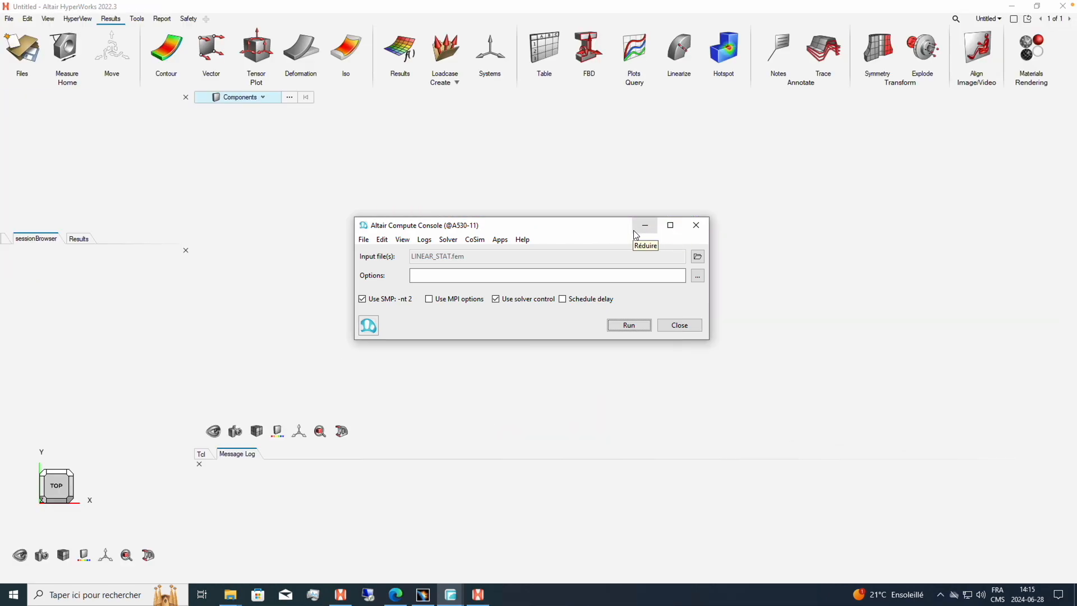
Put the compute console away and display the displacement magnitude contour on the loaded plate results.
{"action": "left_click", "coordinate": [638, 226]}
{"action": "middle_click_drag", "start_coordinate": [727, 290], "coordinate": [528, 393]}
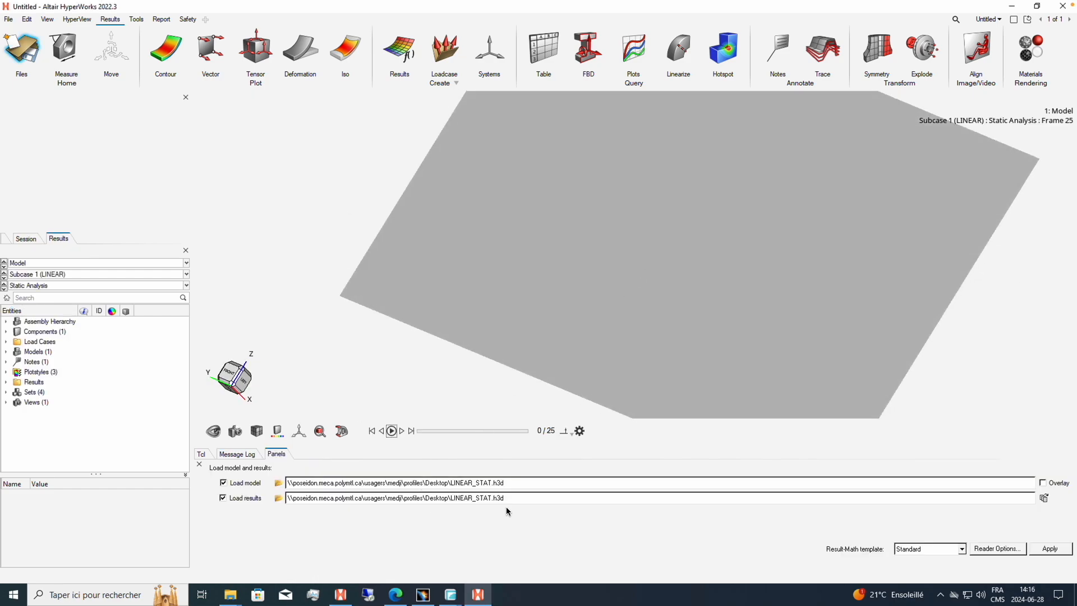
{"action": "left_click", "coordinate": [168, 54]}
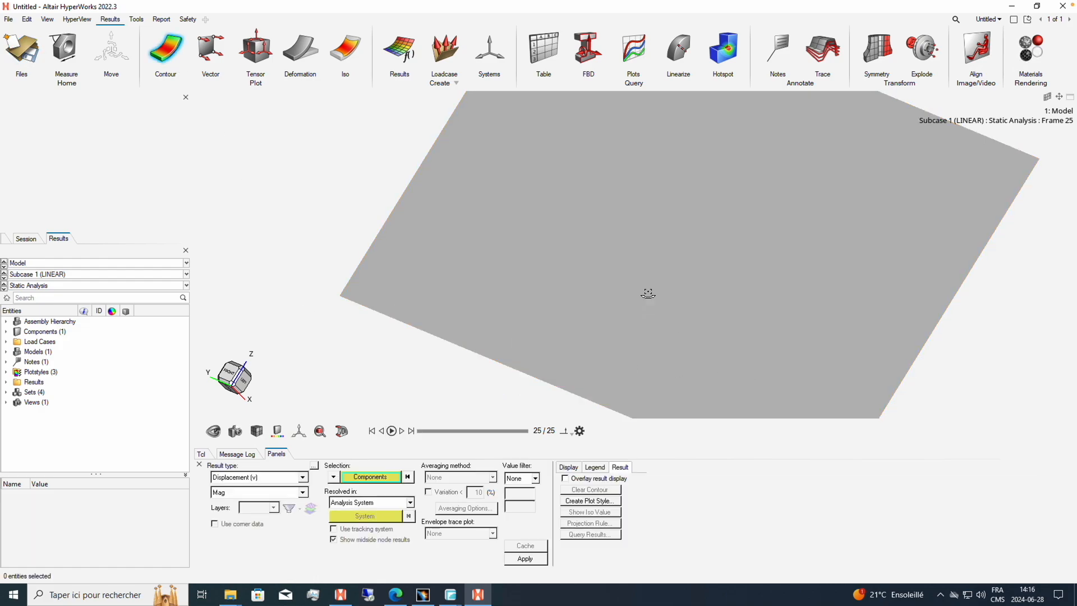
{"action": "middle_click_drag", "start_coordinate": [647, 294], "coordinate": [651, 263]}
{"action": "left_click", "coordinate": [526, 559]}
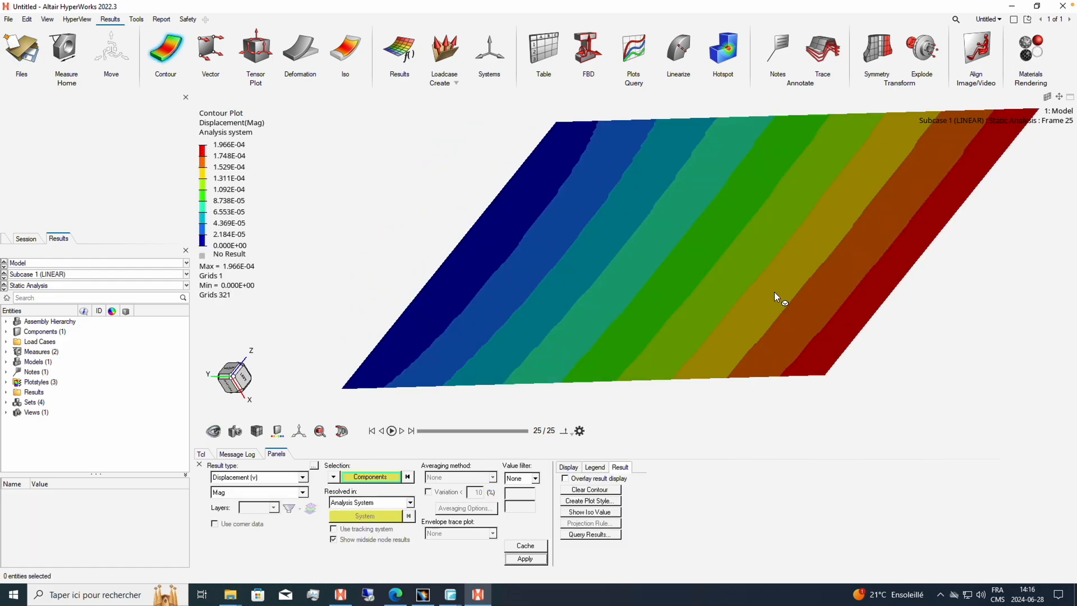
{"action": "scroll", "coordinate": [781, 311], "scroll_direction": "up", "scroll_amount": 5}
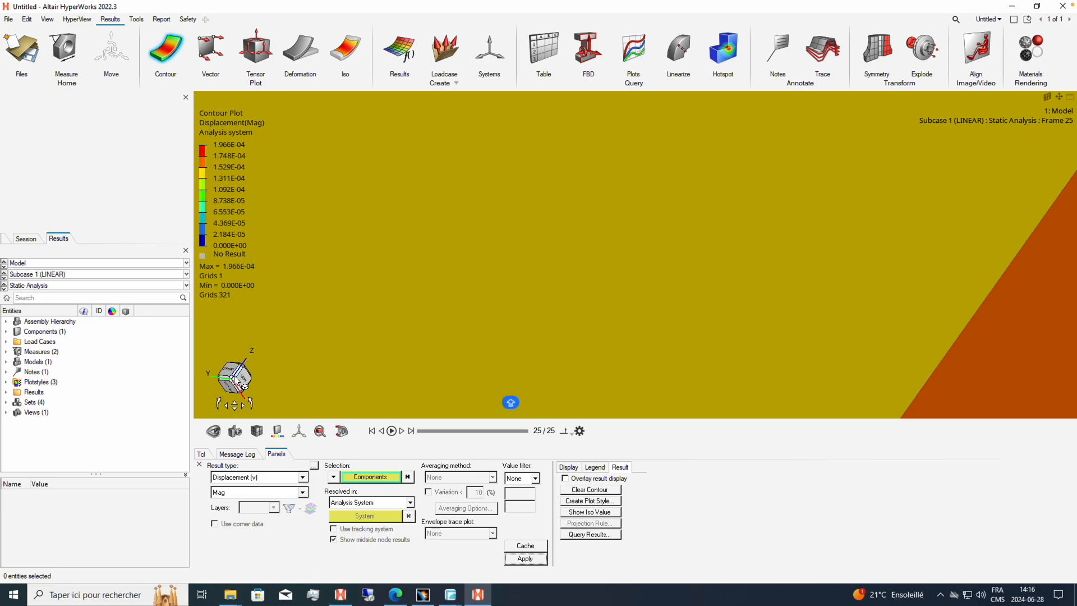
{"action": "left_click", "coordinate": [232, 381]}
{"action": "middle_click_drag", "start_coordinate": [760, 335], "coordinate": [721, 401]}
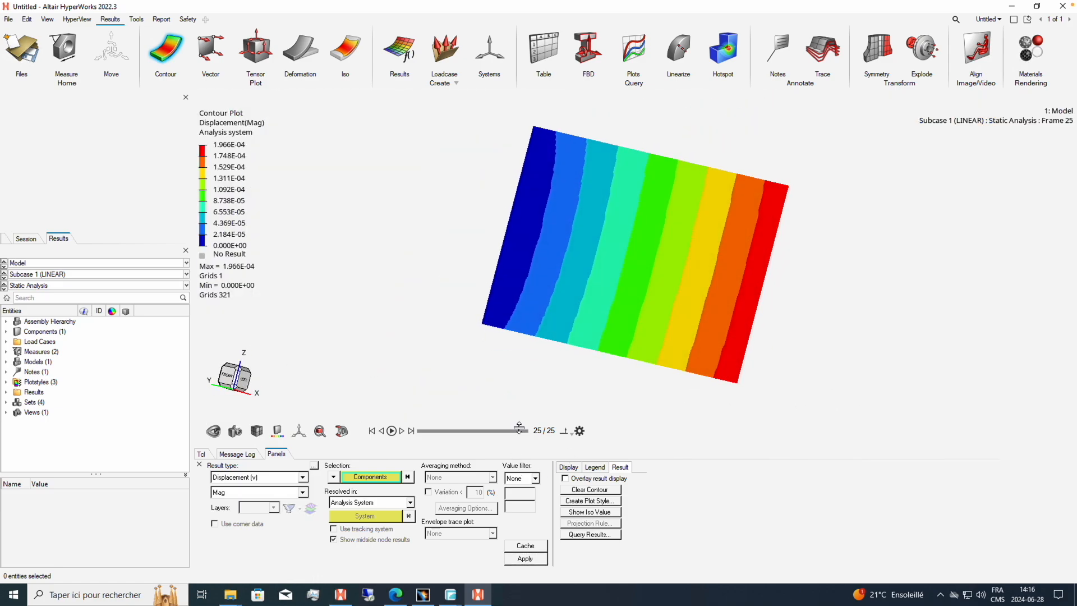
{"action": "left_click_drag", "start_coordinate": [525, 431], "coordinate": [299, 429]}
Apply a uniform deformation scale factor of 1000 to the displacement results and inspect the deformed plate.
{"action": "left_click", "coordinate": [300, 50]}
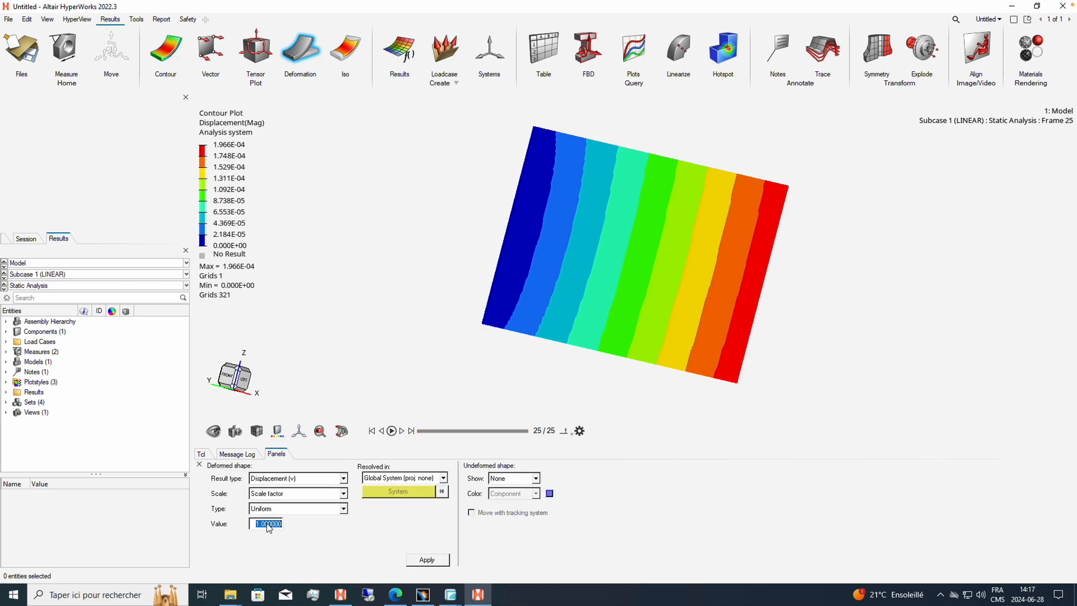
{"action": "type", "text": "1"}
{"action": "left_click", "coordinate": [414, 560]}
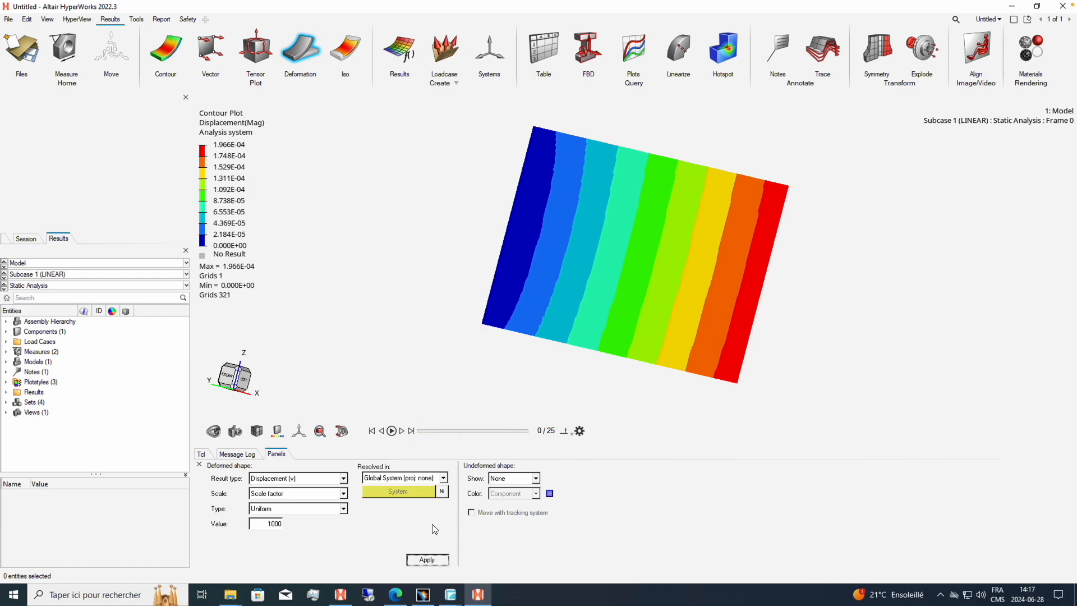
{"action": "middle_click_drag", "start_coordinate": [616, 338], "coordinate": [708, 287]}
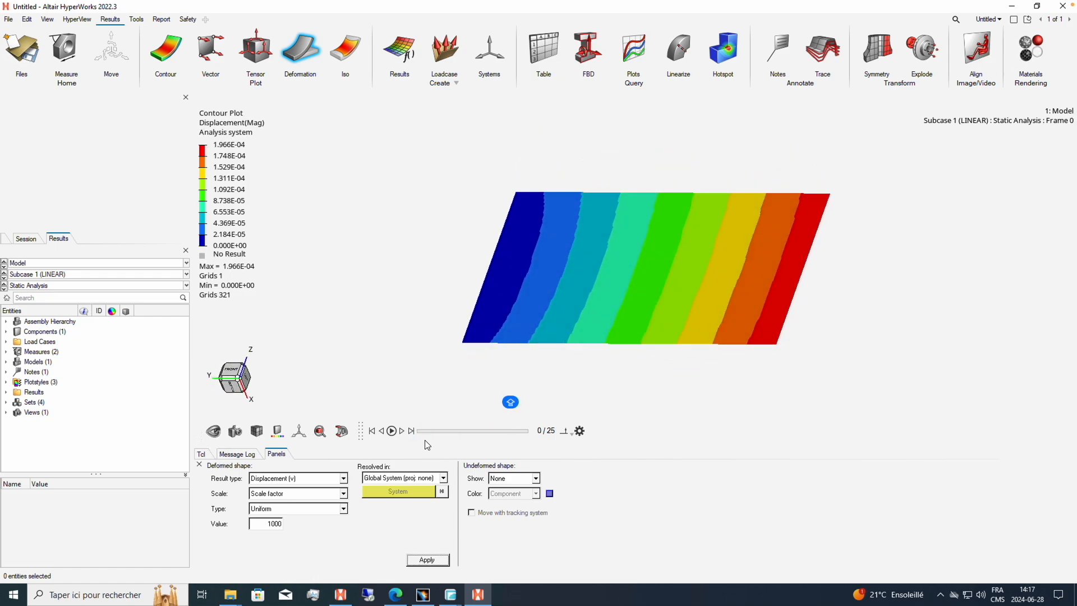
{"action": "mouse_move", "coordinate": [421, 431]}
{"action": "left_mouse_down"}
{"action": "mouse_move", "coordinate": [577, 435]}
{"action": "mouse_move", "coordinate": [421, 432]}
{"action": "left_mouse_up"}
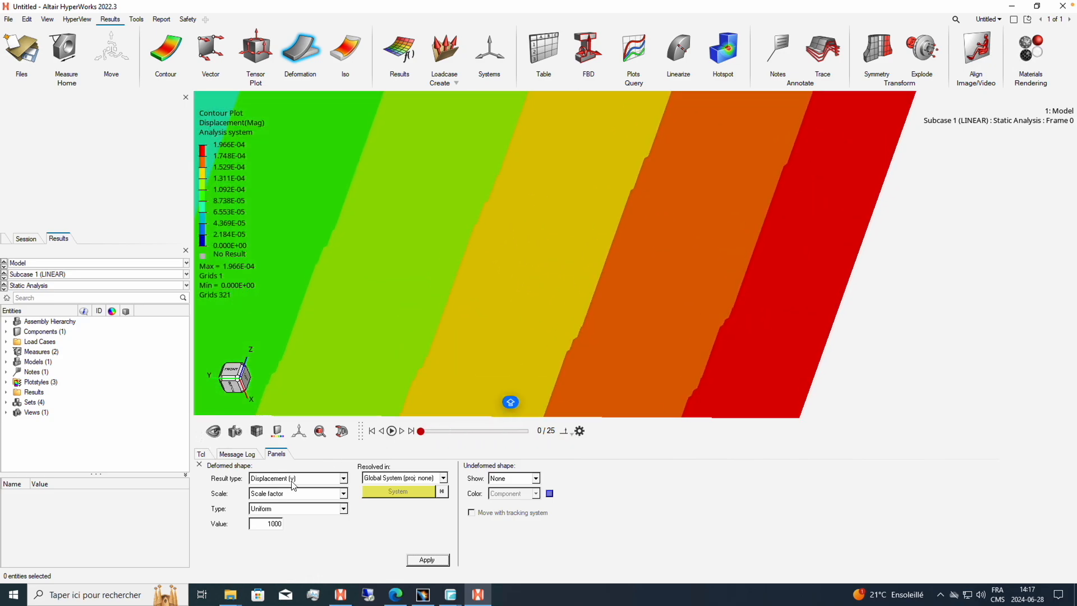
Set the uniform deformation scale factor to 10000 and run through the animation to frame 25 to inspect the deformed plate.
{"action": "double_click", "coordinate": [270, 524]}
{"action": "mouse_move", "coordinate": [434, 432]}
{"action": "left_mouse_down"}
{"action": "mouse_move", "coordinate": [491, 434]}
{"action": "mouse_move", "coordinate": [426, 434]}
{"action": "left_mouse_up"}
{"action": "left_click", "coordinate": [424, 560]}
{"action": "scroll", "coordinate": [474, 374], "scroll_direction": "up", "scroll_amount": 5}
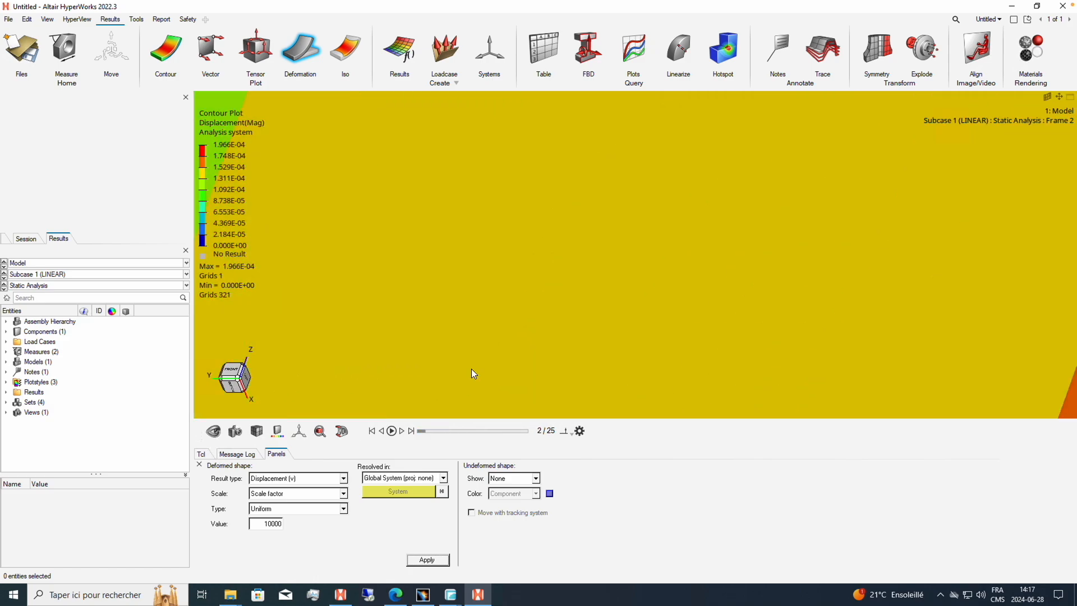
{"action": "left_click", "coordinate": [235, 377]}
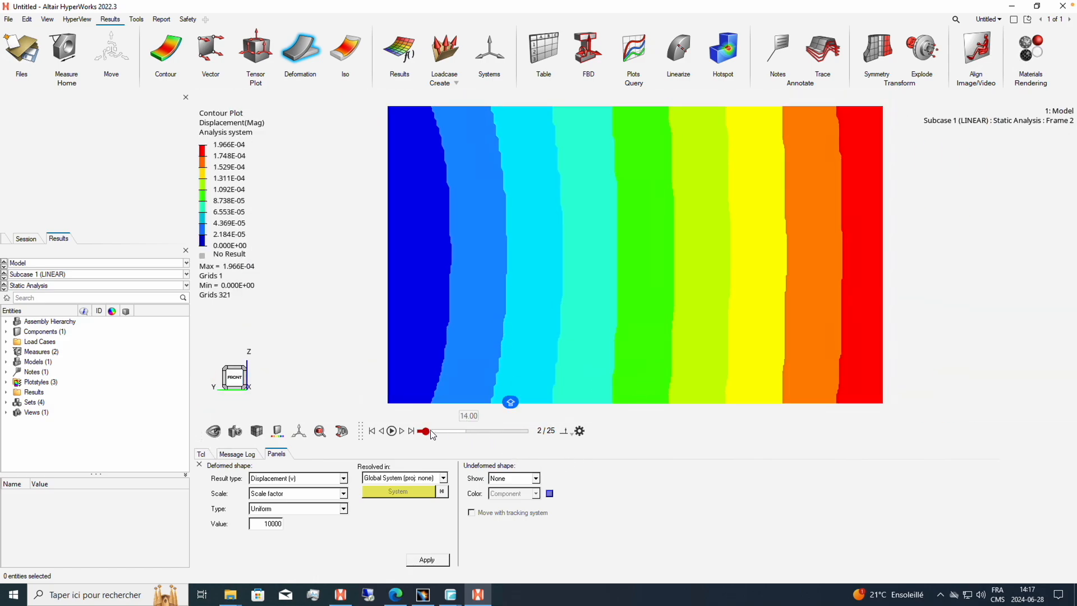
{"action": "left_click_drag", "start_coordinate": [427, 433], "coordinate": [548, 365]}
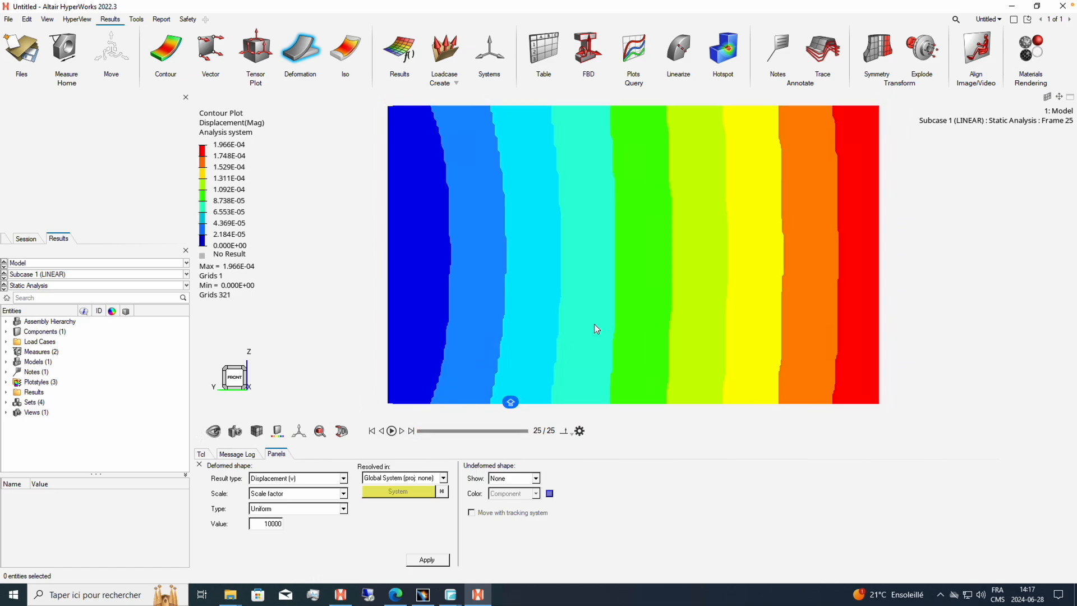
{"action": "mouse_move", "coordinate": [728, 327]}
{"action": "left_mouse_down", "text": "ctrl"}
{"action": "mouse_move", "coordinate": [707, 191]}
{"action": "mouse_move", "coordinate": [601, 288]}
{"action": "mouse_move", "coordinate": [584, 280]}
{"action": "left_mouse_up", "text": "ctrl"}
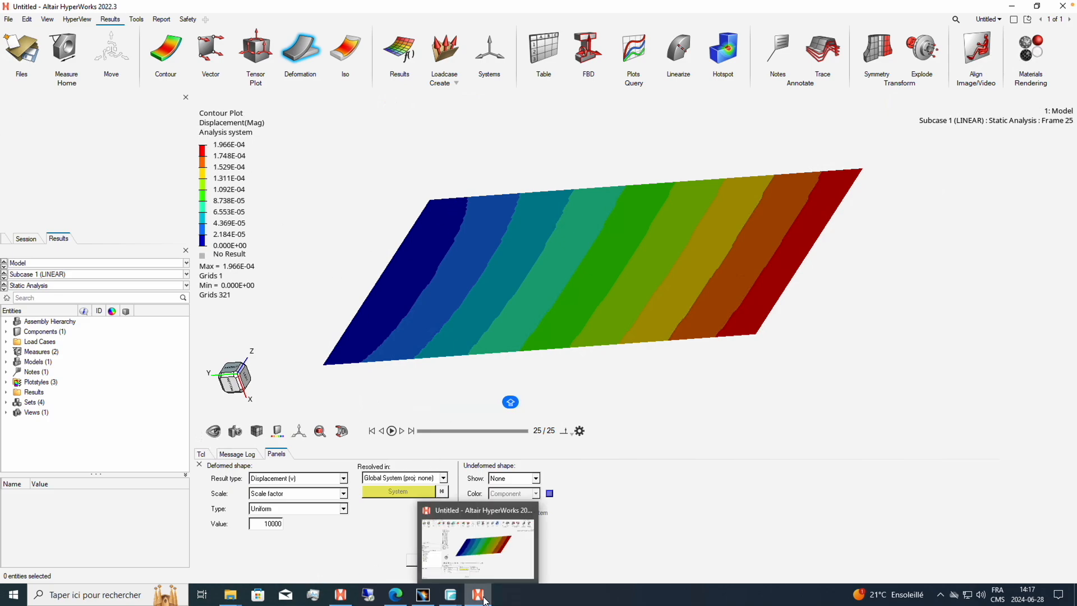
Return to the OptiStruct model and create an EIGRL real eigenvalue load step input with V1 set to 0 and ND set to 10.
{"action": "left_click", "coordinate": [340, 594]}
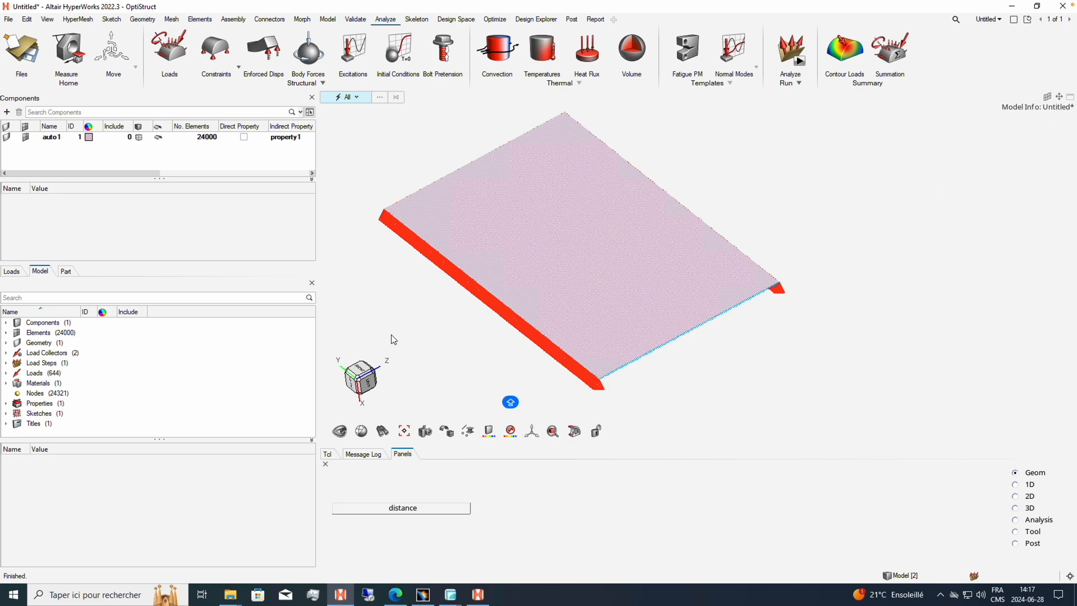
{"action": "right_click", "coordinate": [186, 365]}
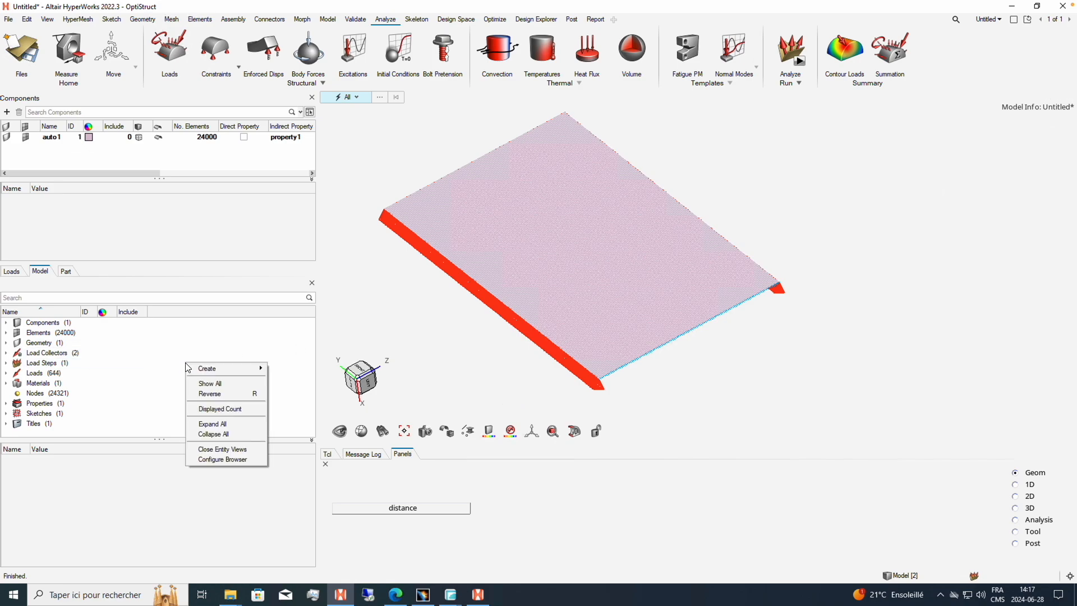
{"action": "mouse_move", "coordinate": [223, 372]}
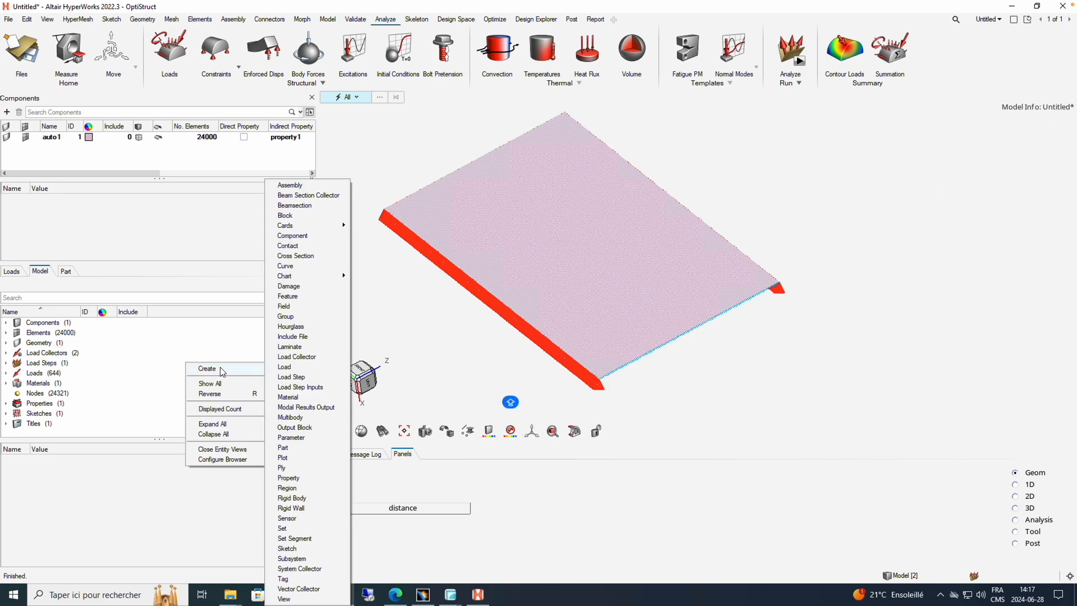
{"action": "left_click", "coordinate": [297, 387]}
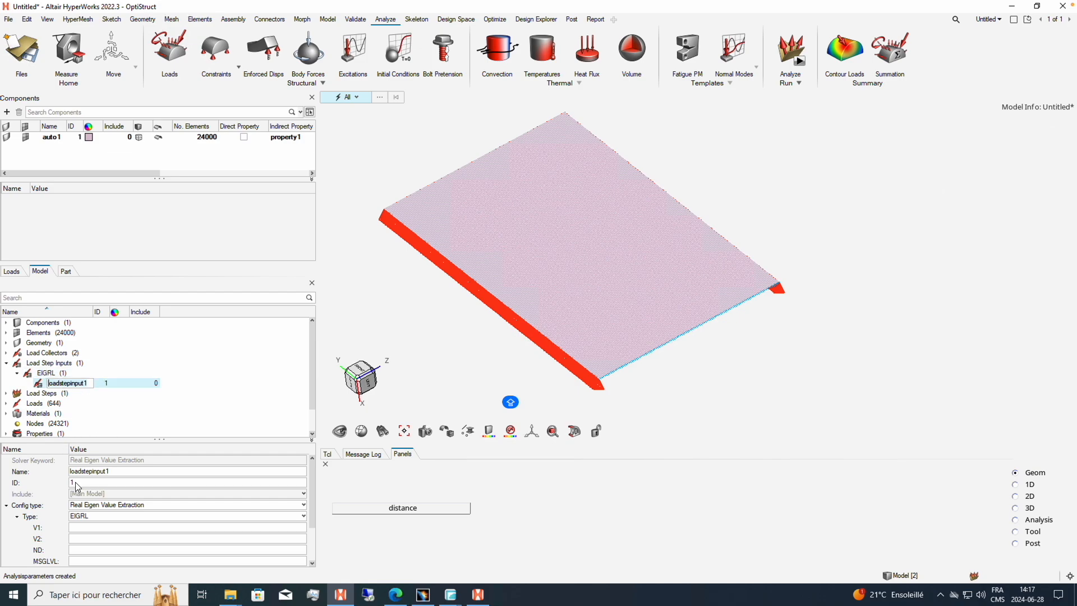
{"action": "left_click", "coordinate": [111, 528]}
{"action": "type", "text": "0"}
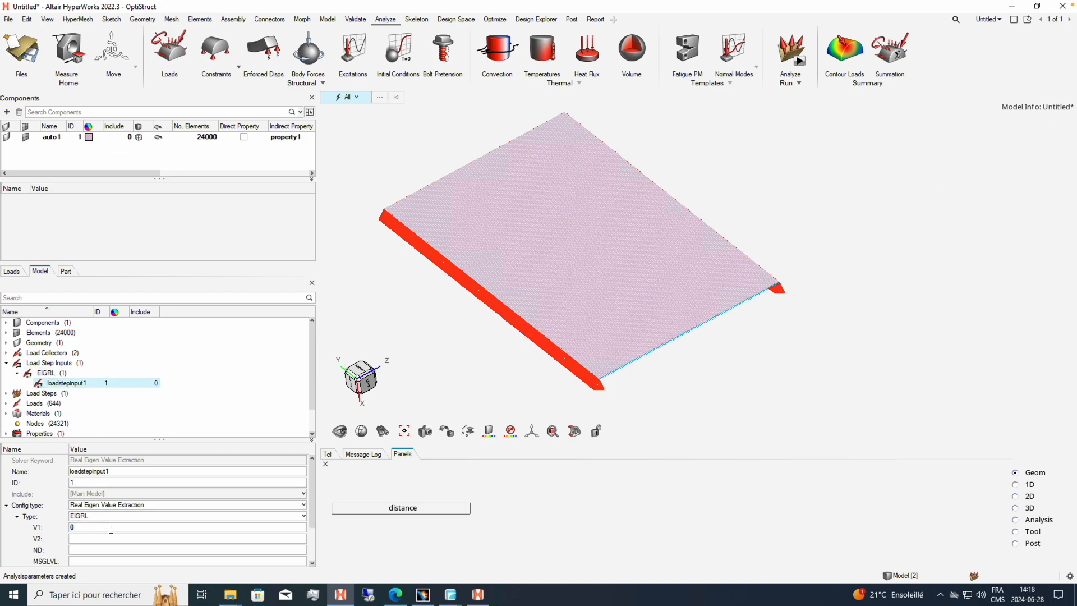
{"action": "key", "text": "Return"}
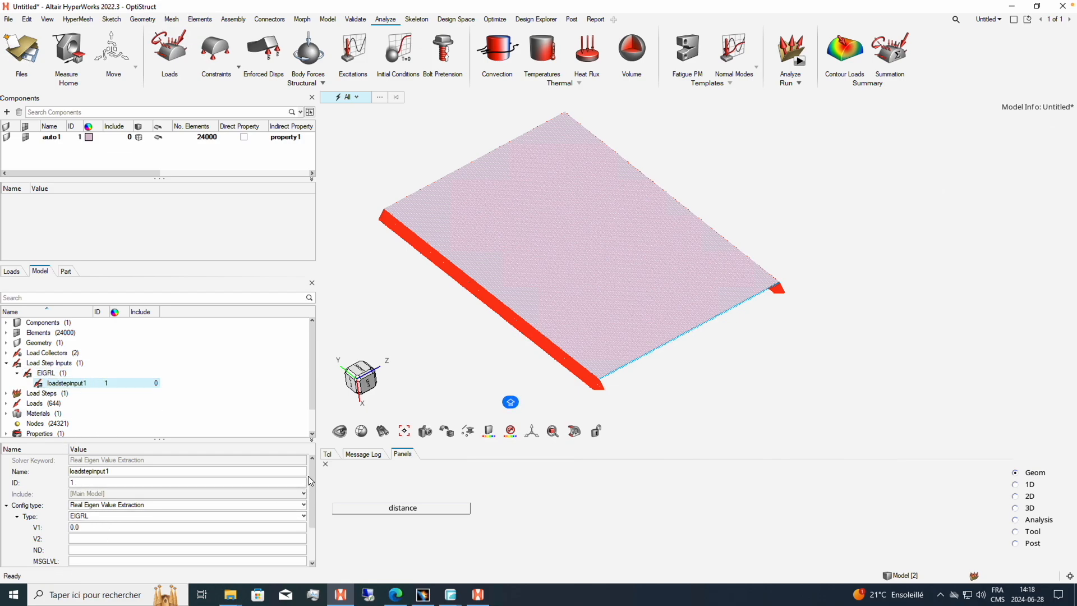
{"action": "left_click_drag", "start_coordinate": [312, 480], "coordinate": [315, 500]}
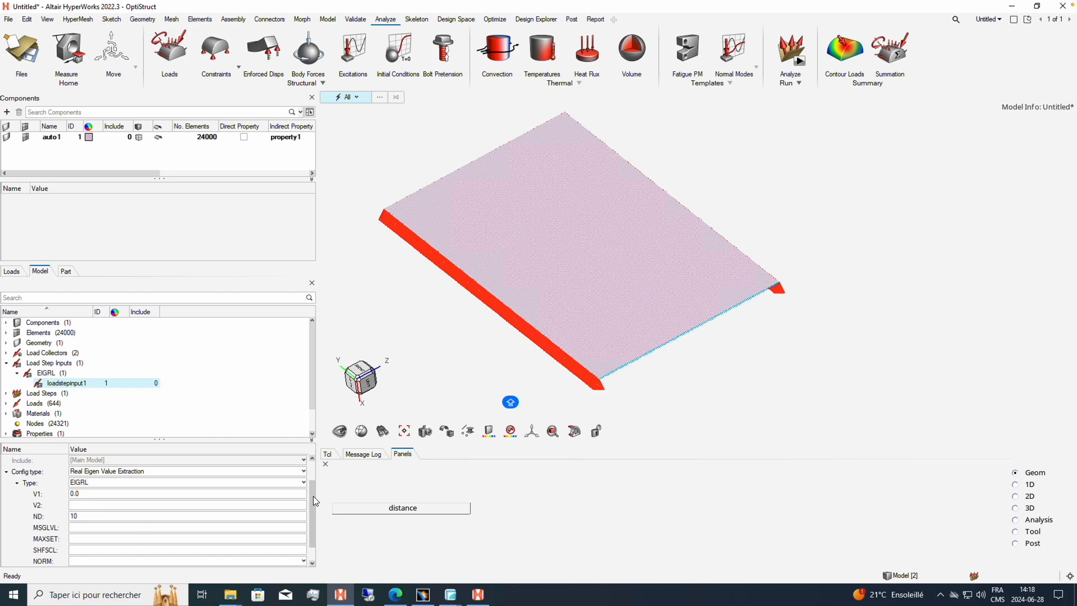
{"action": "left_click_drag", "start_coordinate": [313, 495], "coordinate": [312, 513]}
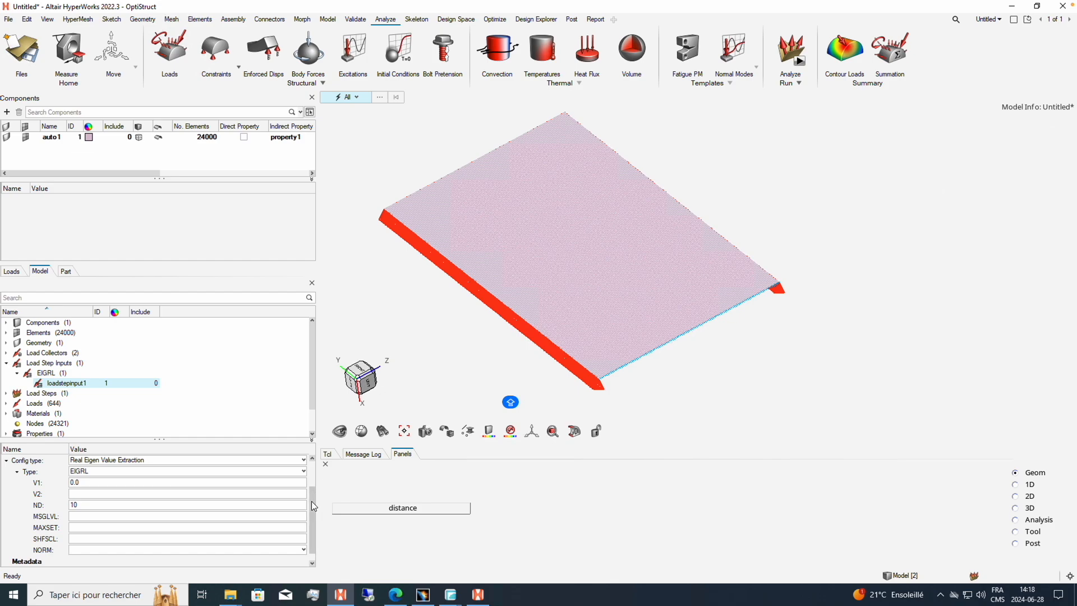
{"action": "scroll", "coordinate": [314, 507], "scroll_direction": "up", "scroll_amount": 2}
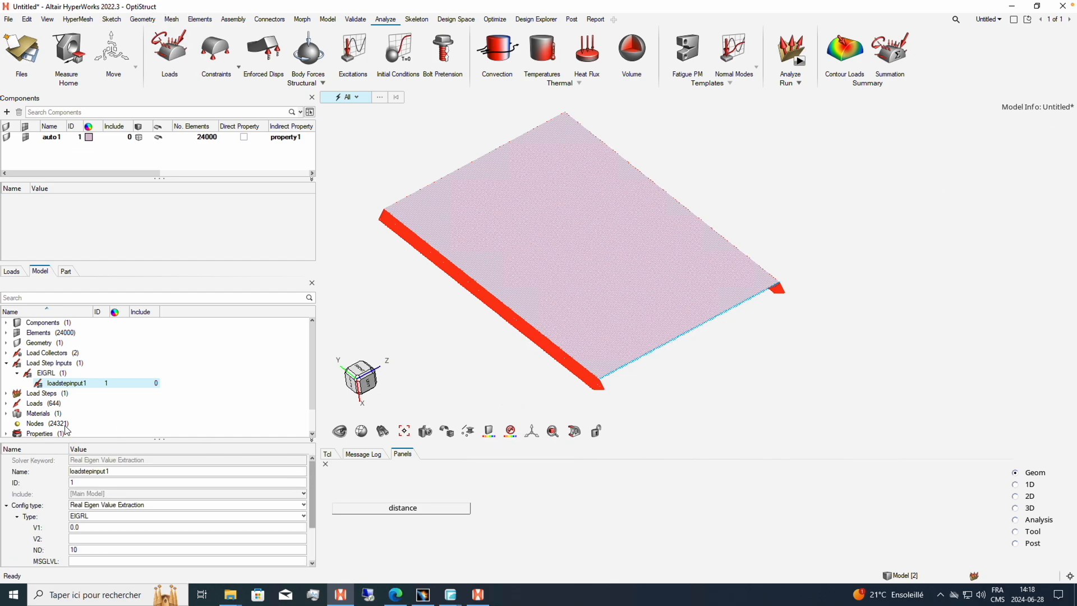
{"action": "left_click", "coordinate": [7, 364]}
Create a load step named BUCKLING with the analysis type set to Linear buckling.
{"action": "right_click", "coordinate": [169, 390]}
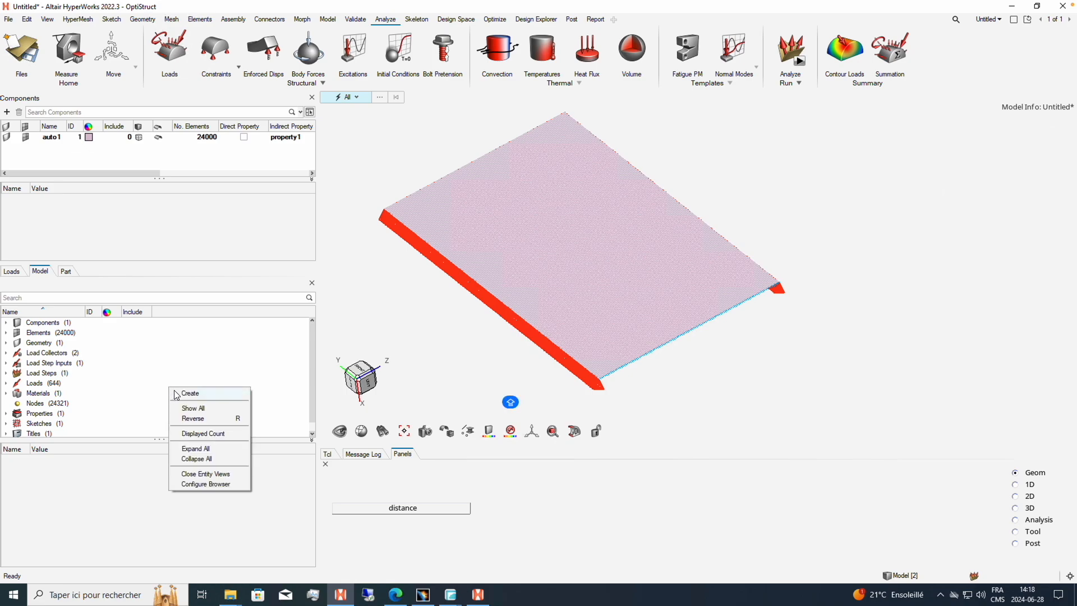
{"action": "mouse_move", "coordinate": [223, 399]}
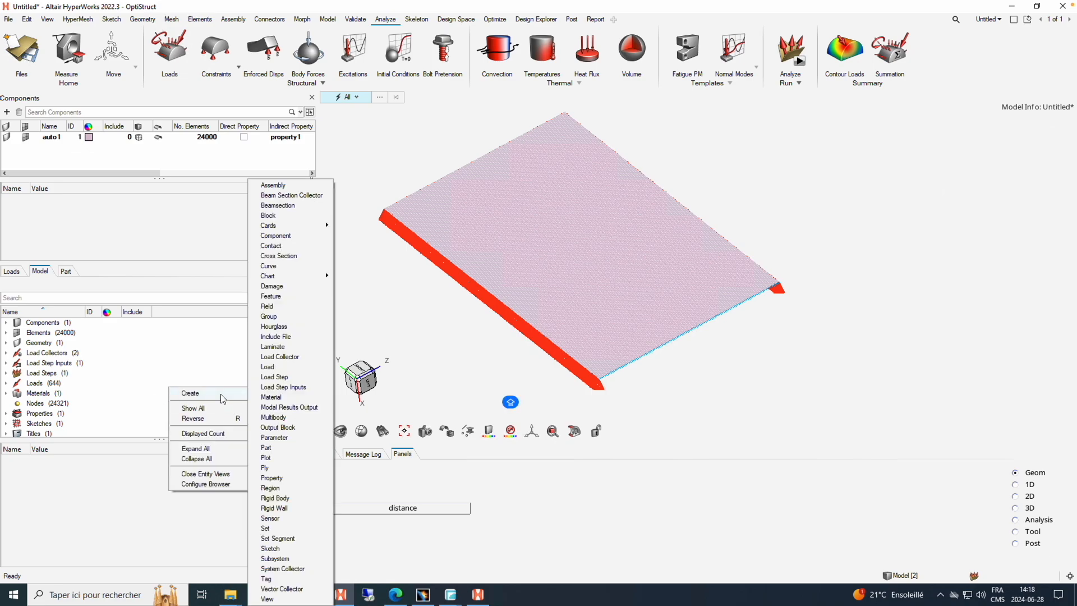
{"action": "left_click", "coordinate": [291, 378]}
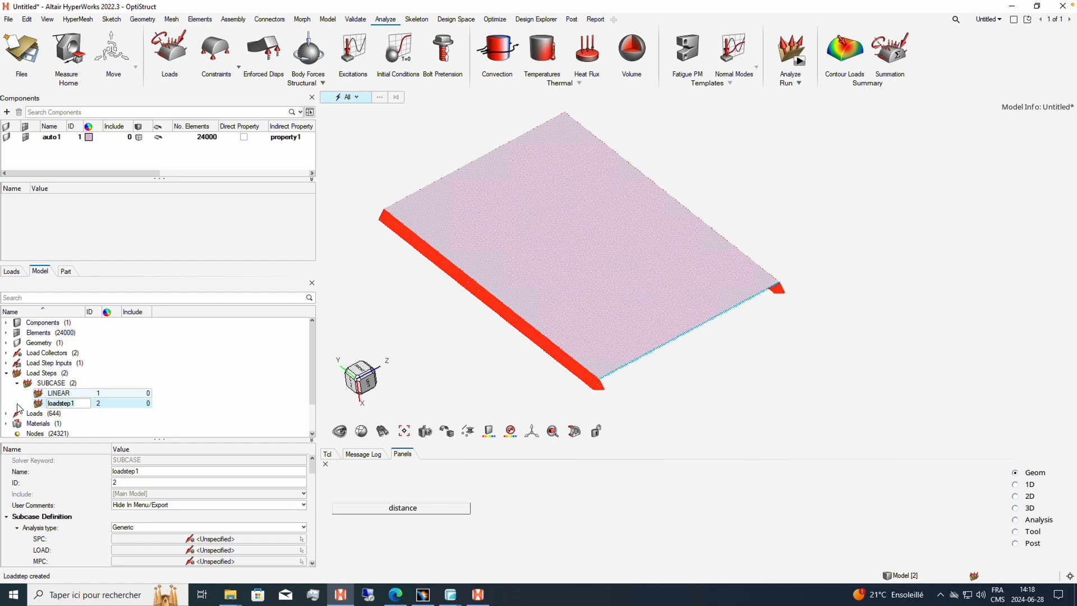
{"action": "type", "text": "bu"}
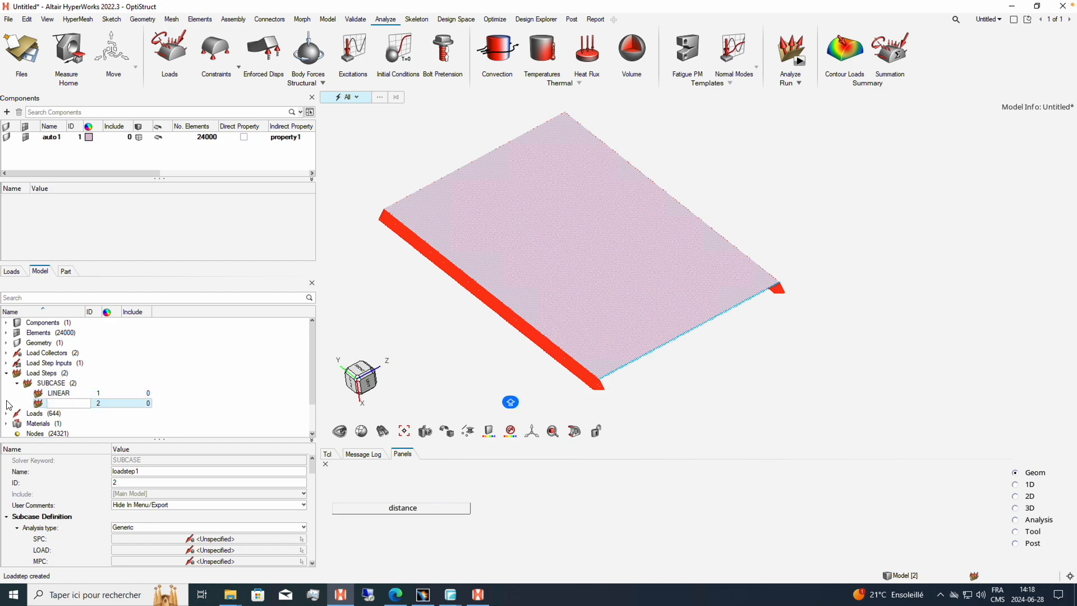
{"action": "key", "text": "Return"}
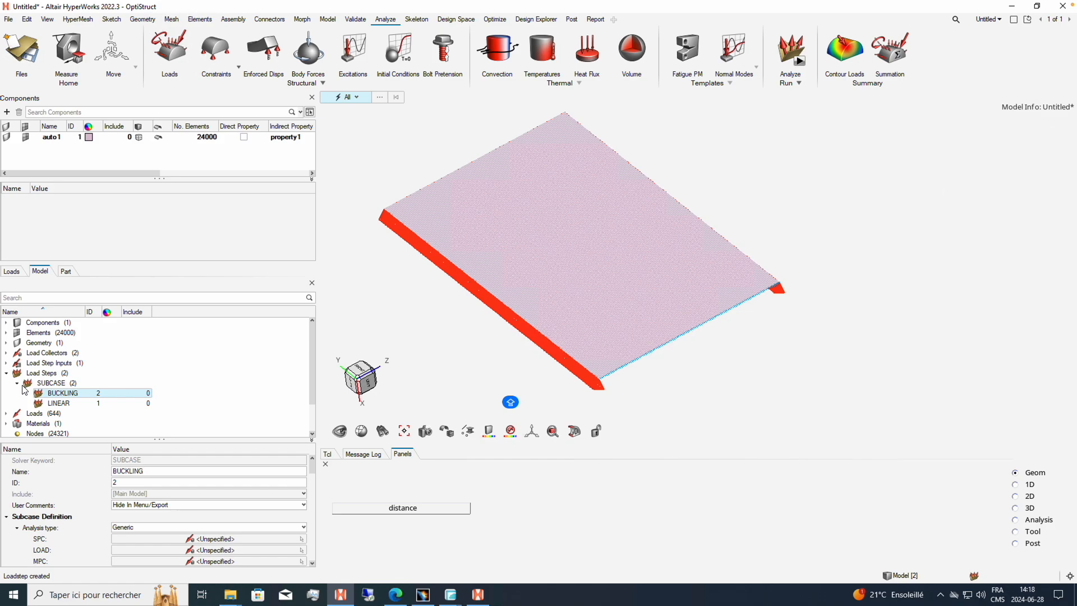
{"action": "left_click", "coordinate": [225, 530]}
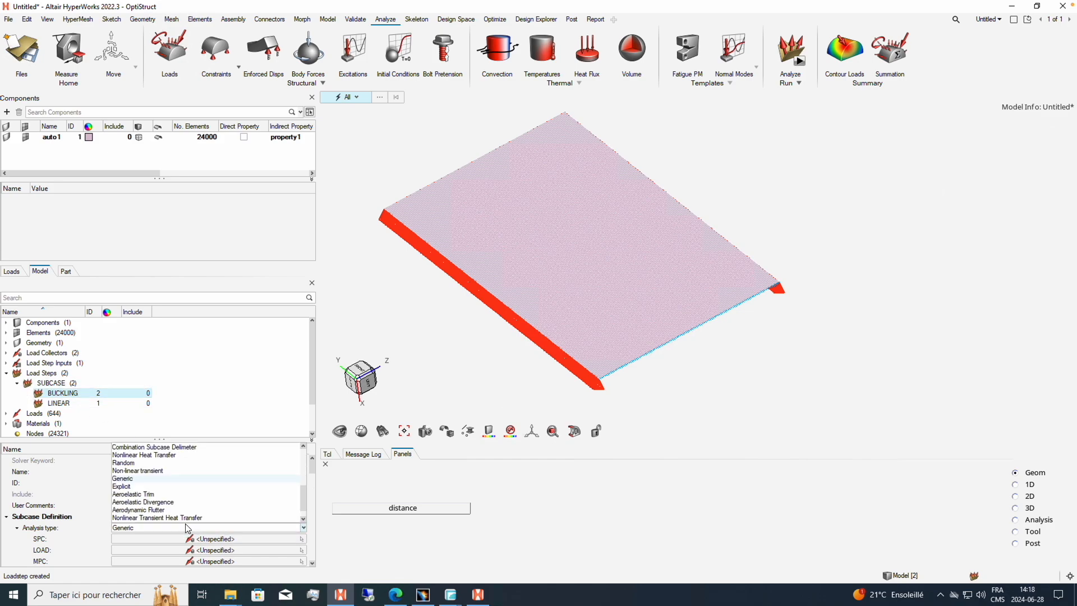
{"action": "left_click_drag", "start_coordinate": [307, 505], "coordinate": [298, 433]}
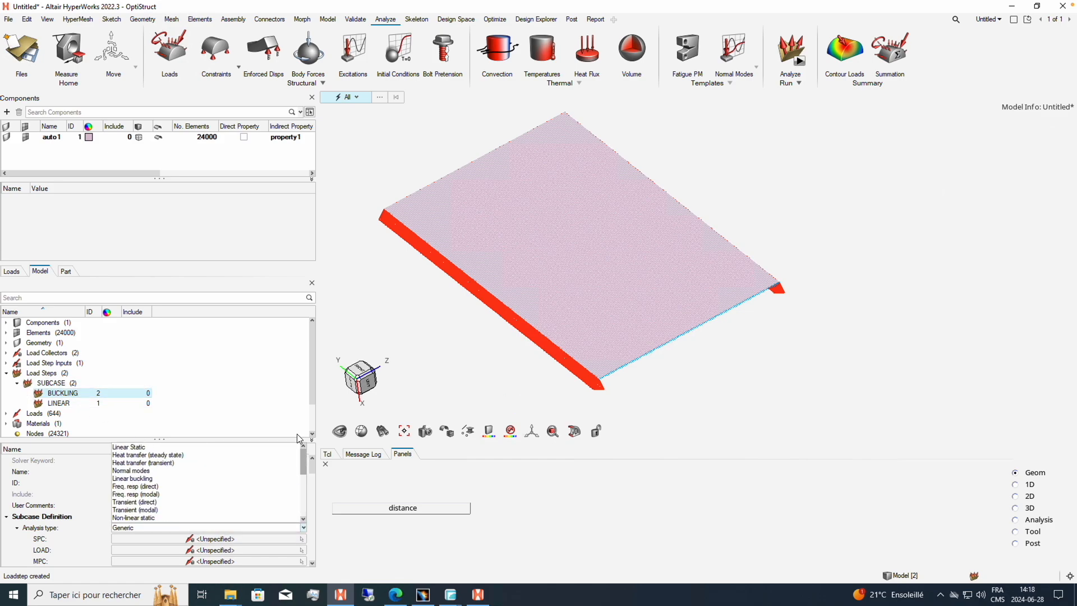
{"action": "left_click", "coordinate": [156, 479]}
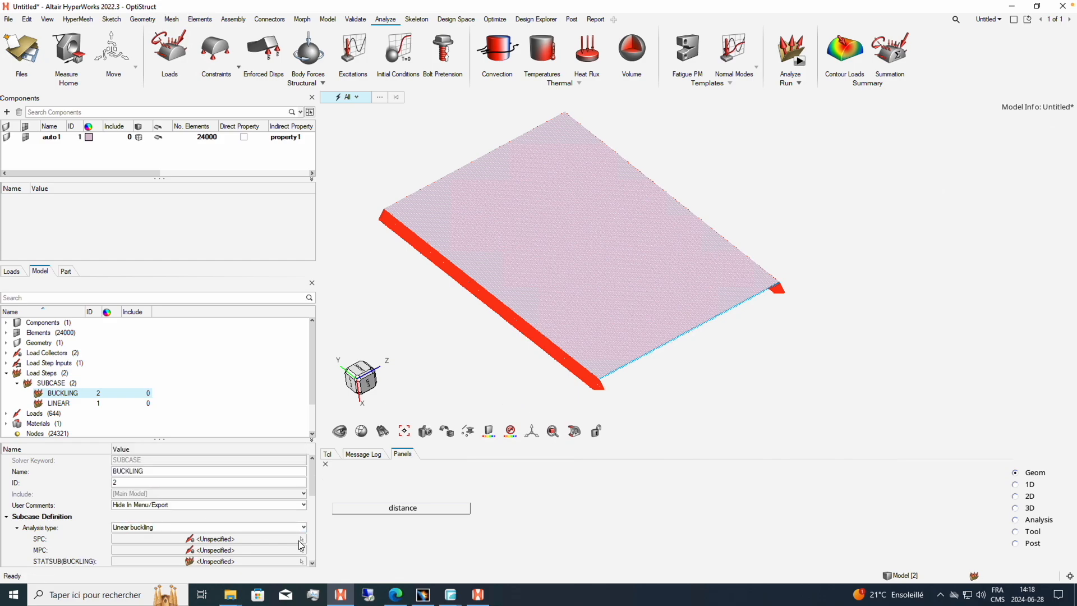
Assign the LINEAR load step as STATSUB(BUCKLING) of the BUCKLING load step.
{"action": "left_click_drag", "start_coordinate": [311, 476], "coordinate": [313, 495]}
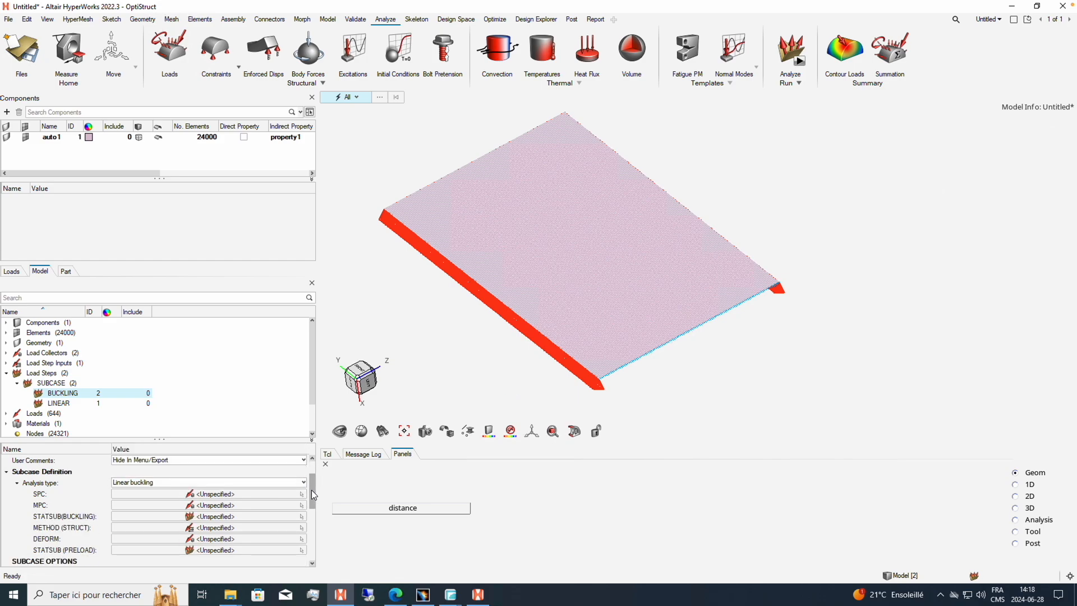
{"action": "left_click", "coordinate": [150, 517]}
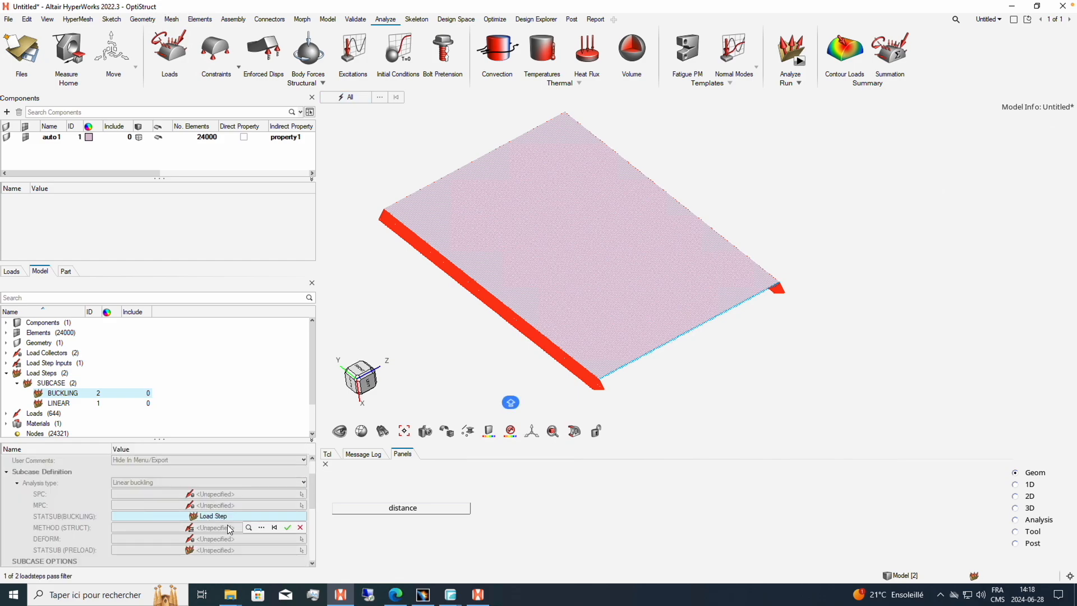
{"action": "left_click", "coordinate": [282, 518]}
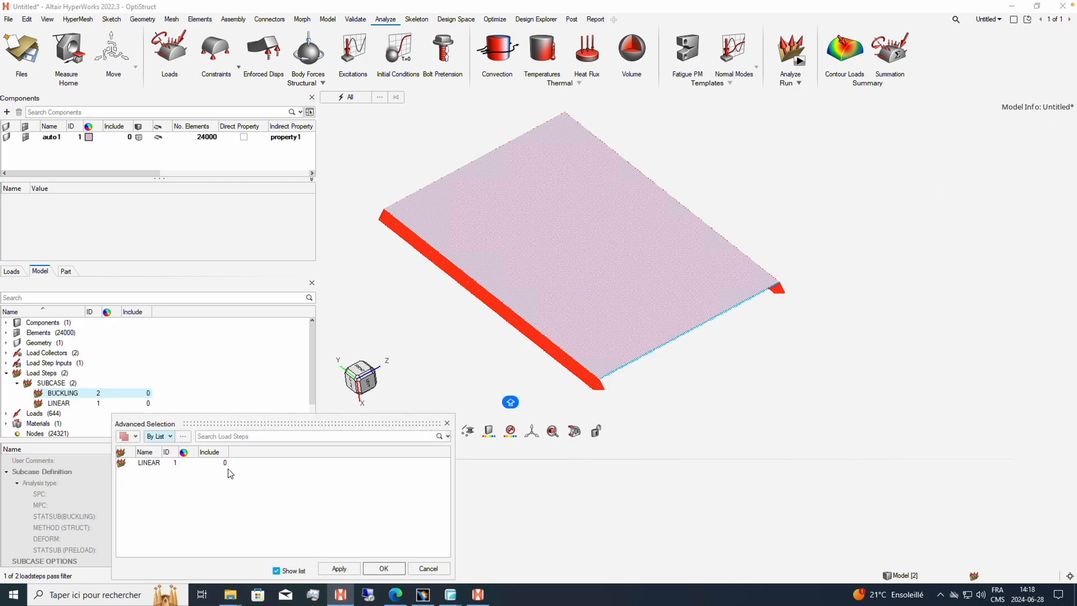
{"action": "left_click", "coordinate": [147, 462]}
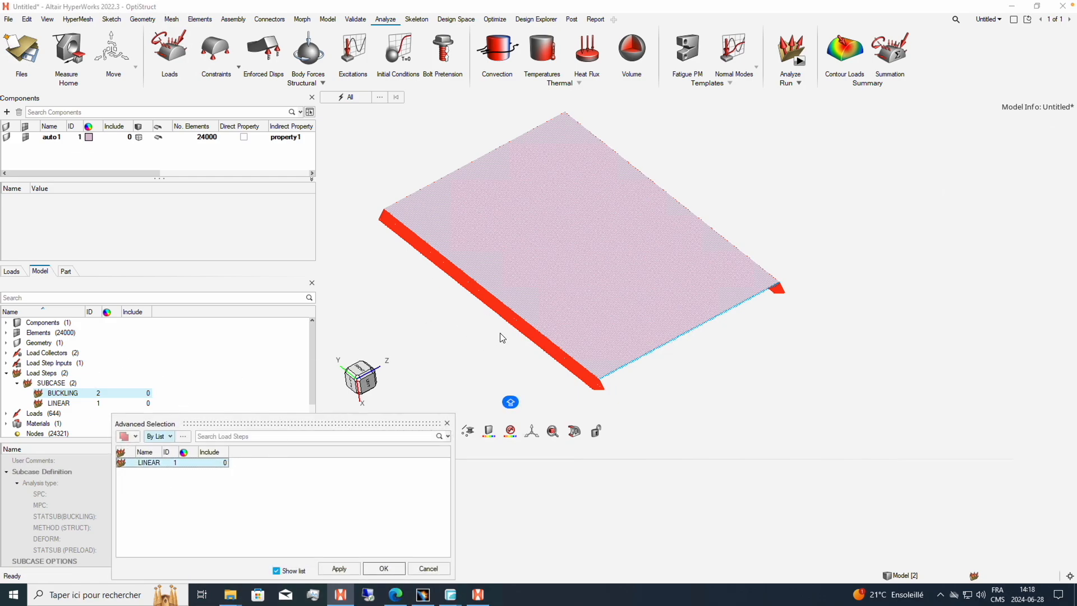
{"action": "left_click", "coordinate": [368, 572]}
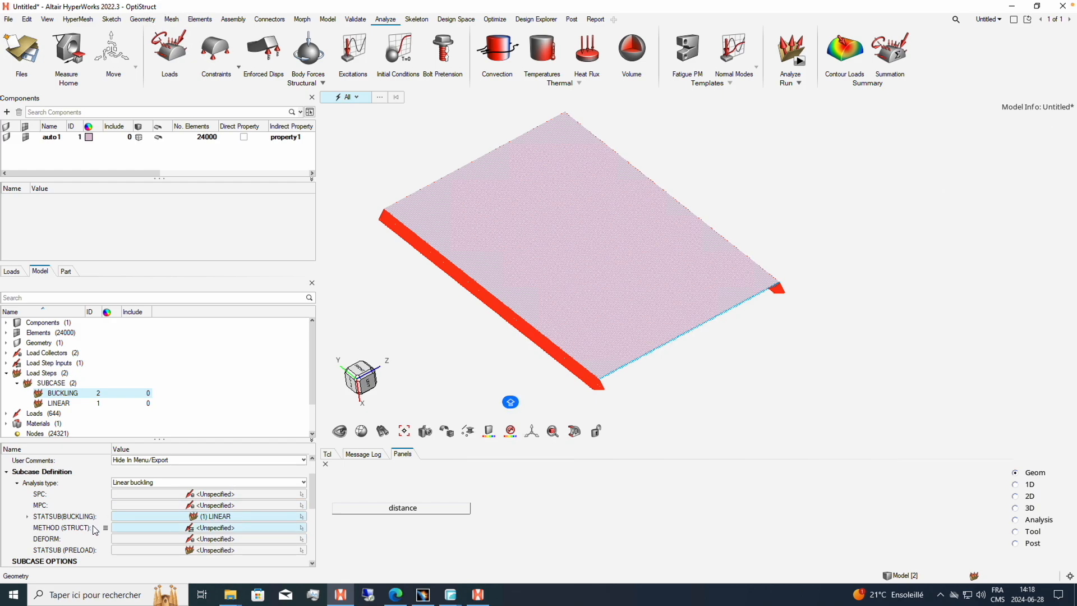
Assign loadstepinput1 as METHOD (STRUCT) of the BUCKLING load step.
{"action": "left_click", "coordinate": [166, 527]}
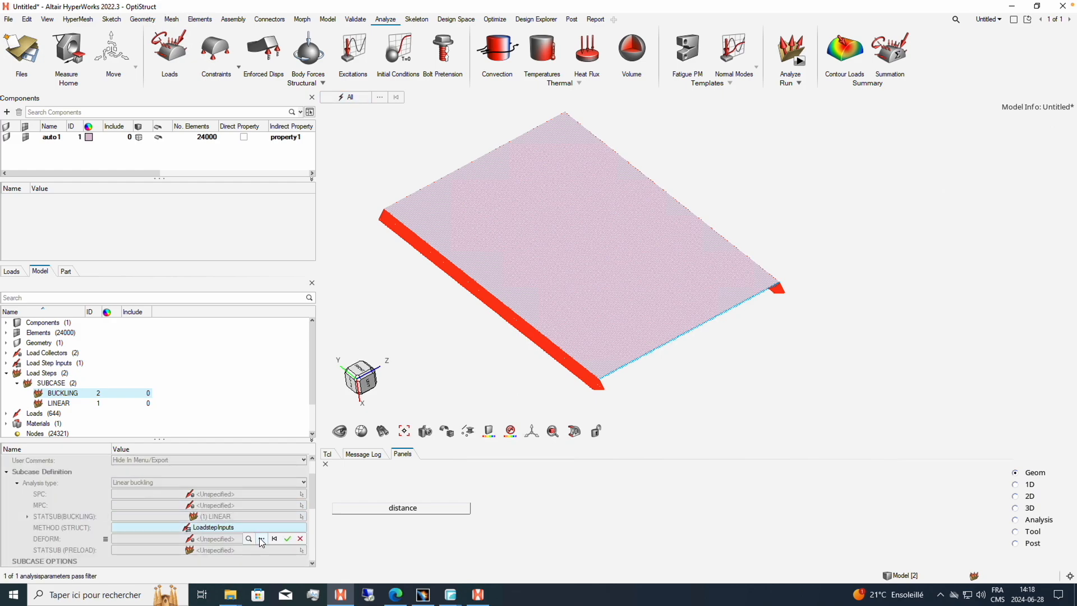
{"action": "left_click", "coordinate": [262, 540]}
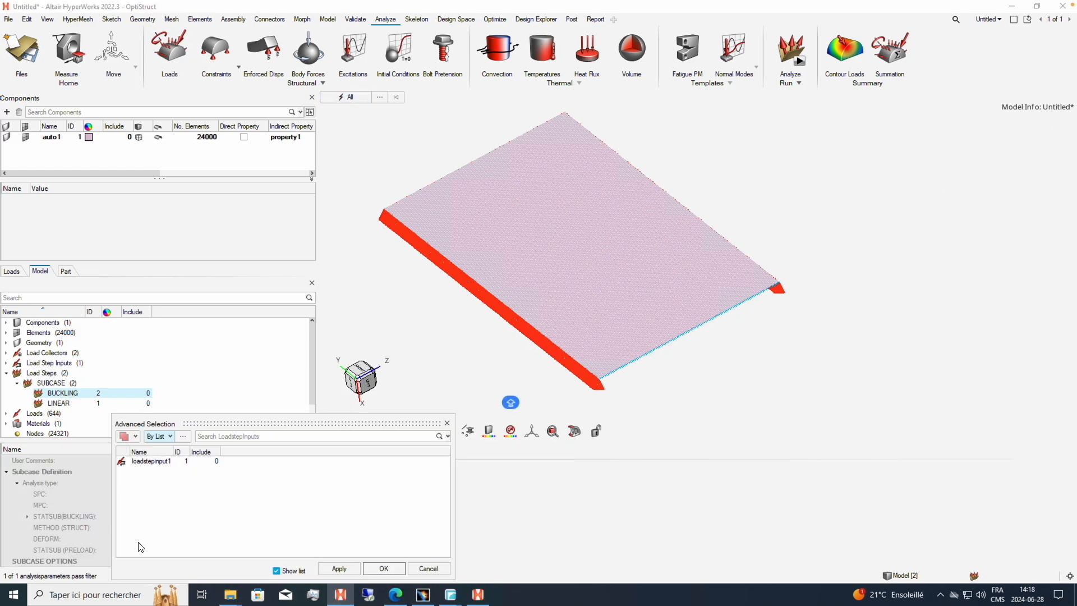
{"action": "left_click", "coordinate": [159, 461]}
{"action": "left_click", "coordinate": [384, 568]}
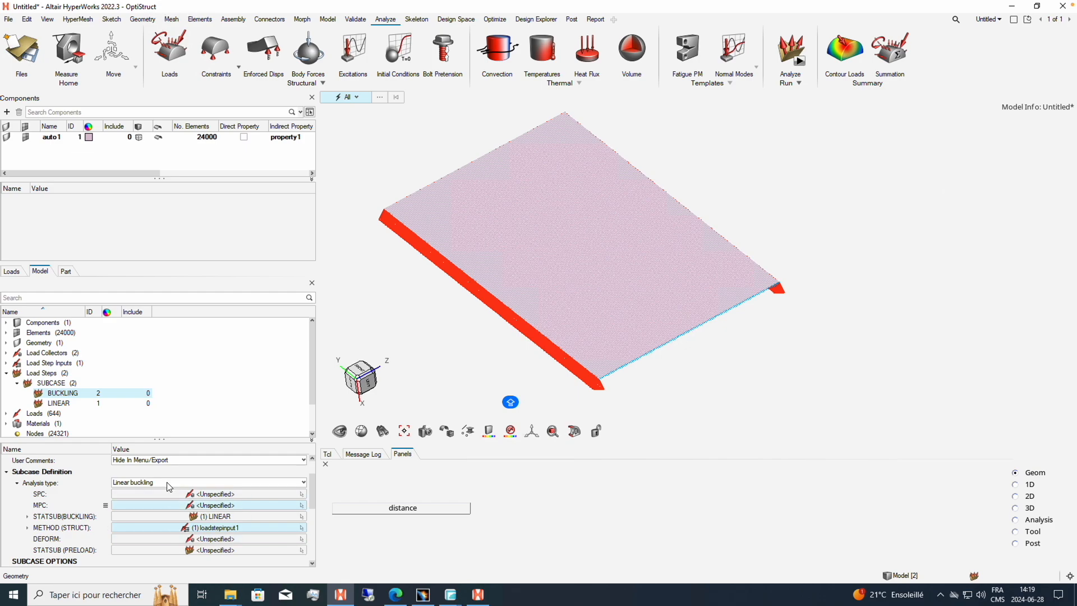
{"action": "left_click", "coordinate": [288, 494]}
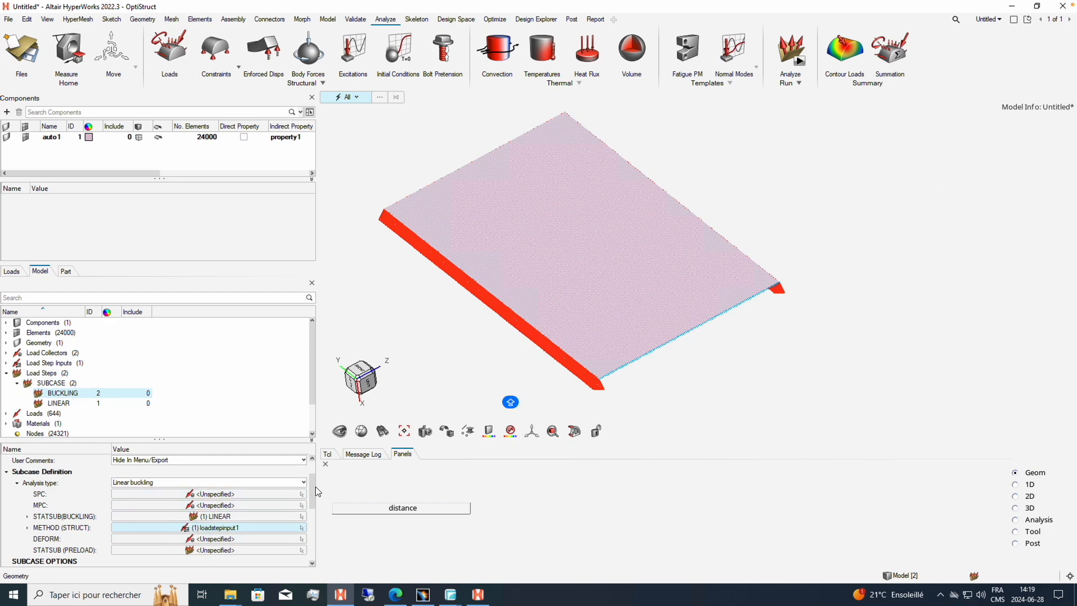
{"action": "scroll", "coordinate": [315, 487], "scroll_direction": "up", "scroll_amount": 2}
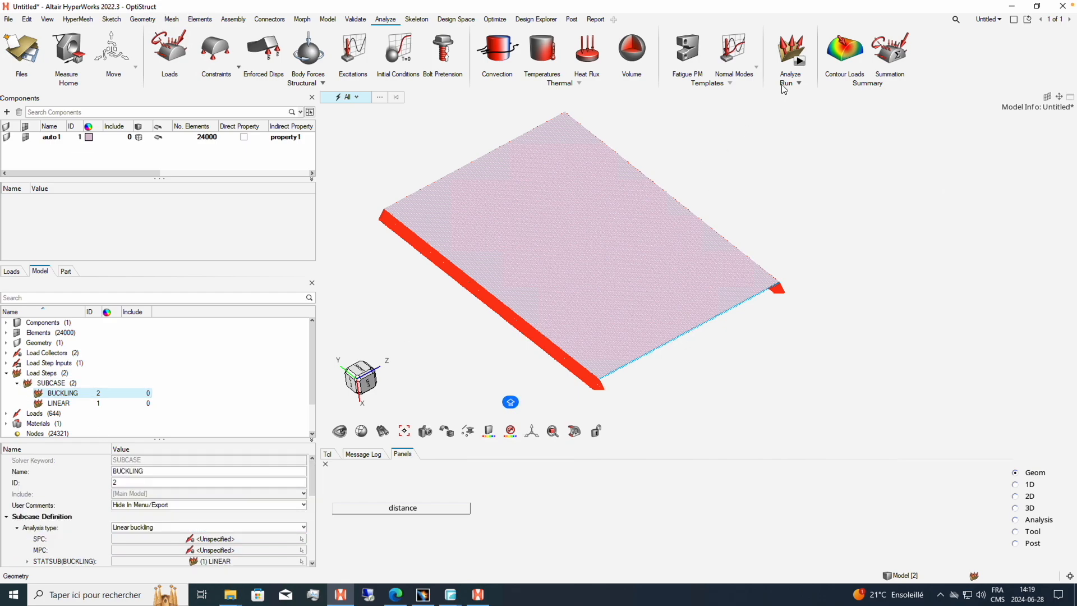
Export the model to the desktop as BUCKLING_PLAQUE and run the OptiStruct analysis on it.
{"action": "left_click", "coordinate": [803, 63]}
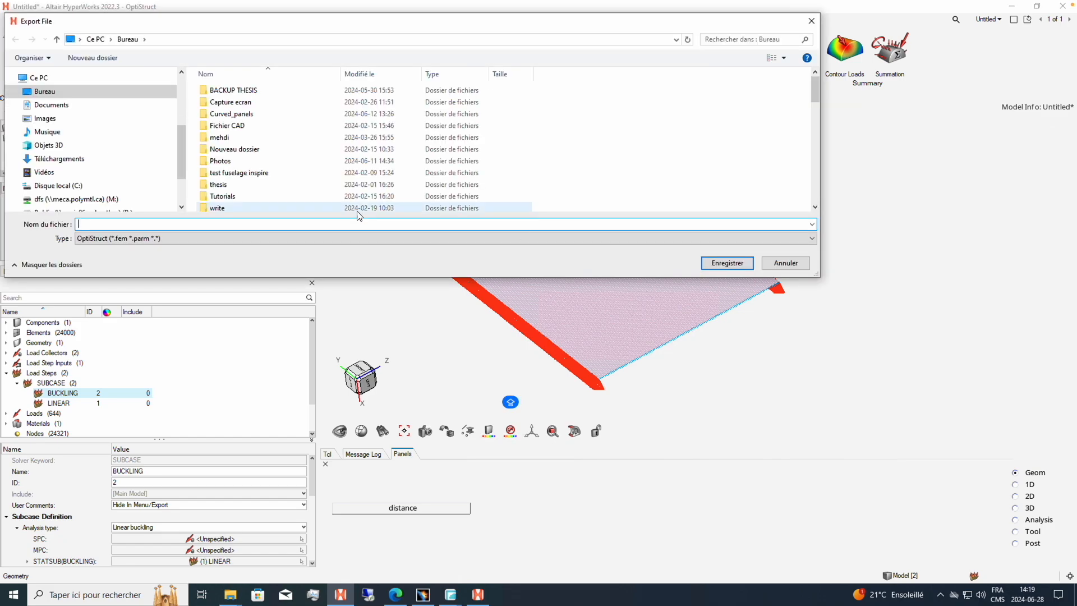
{"action": "type", "text": "BUCK"}
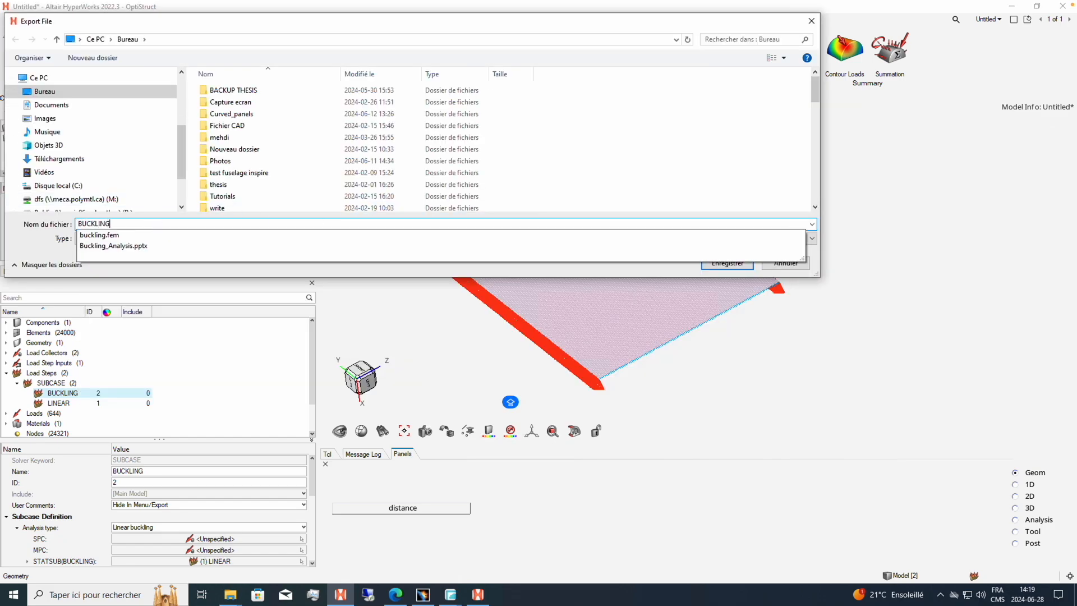
{"action": "type", "text": "LING"}
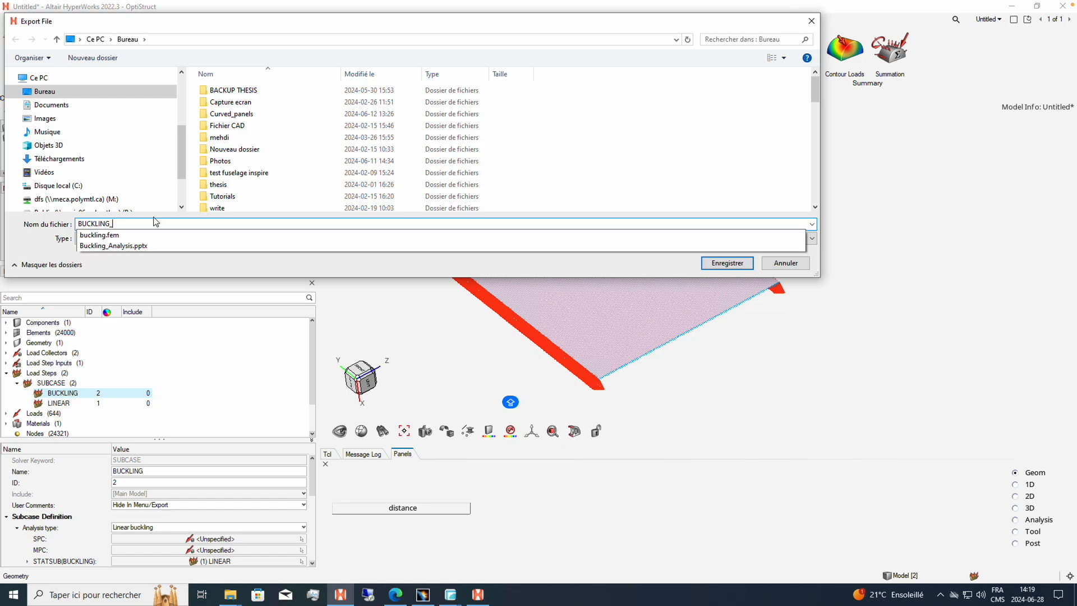
{"action": "type", "text": "_P"}
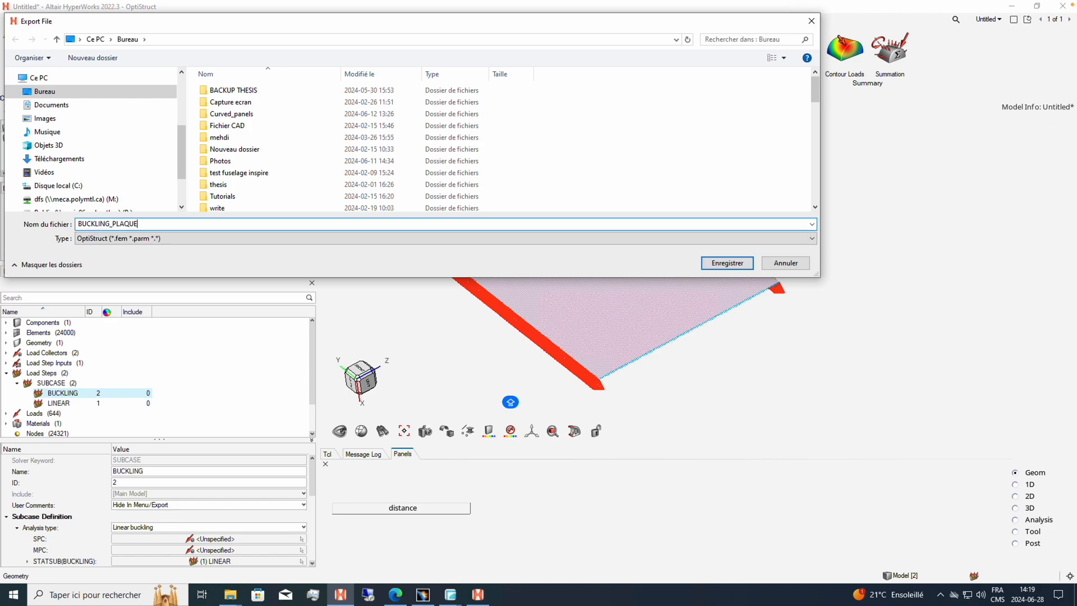
{"action": "type", "text": "LAQUE"}
{"action": "key", "text": "Return"}
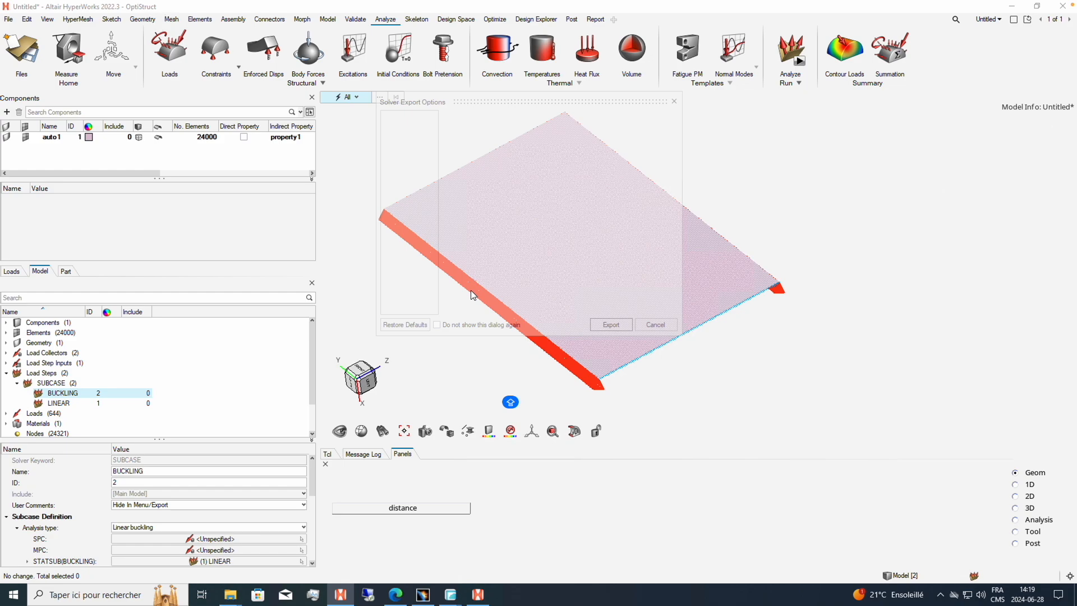
{"action": "left_click", "coordinate": [599, 325]}
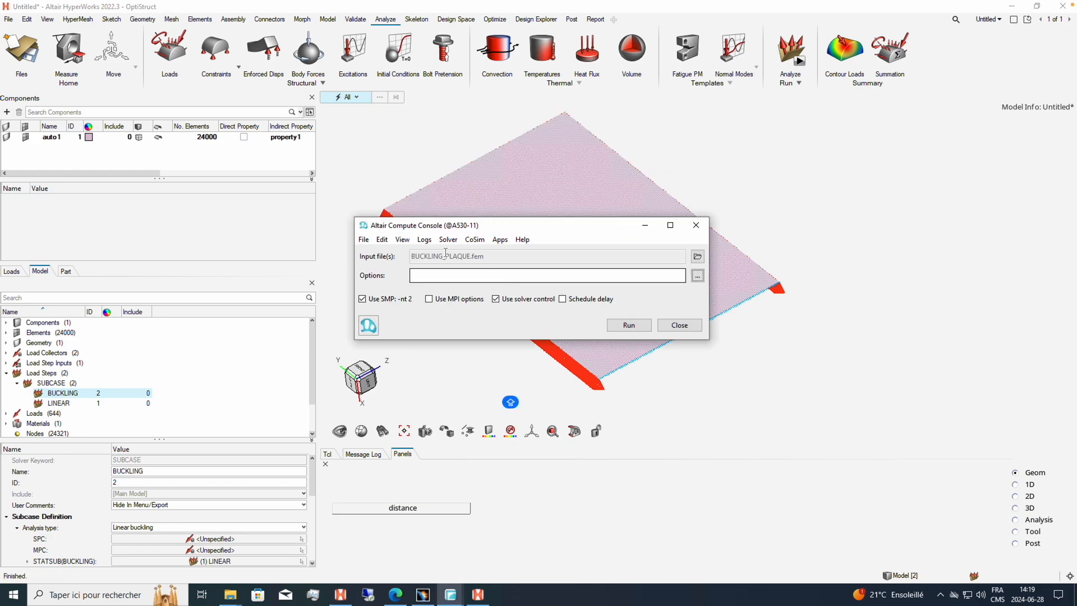
{"action": "left_click", "coordinate": [623, 330]}
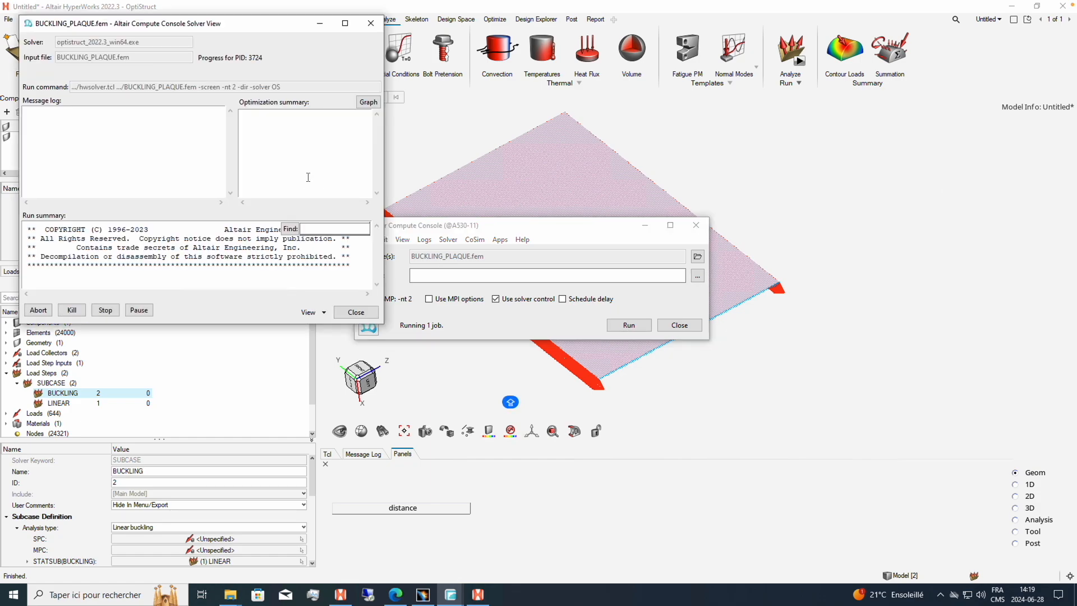
{"action": "left_click_drag", "start_coordinate": [180, 32], "coordinate": [465, 105]}
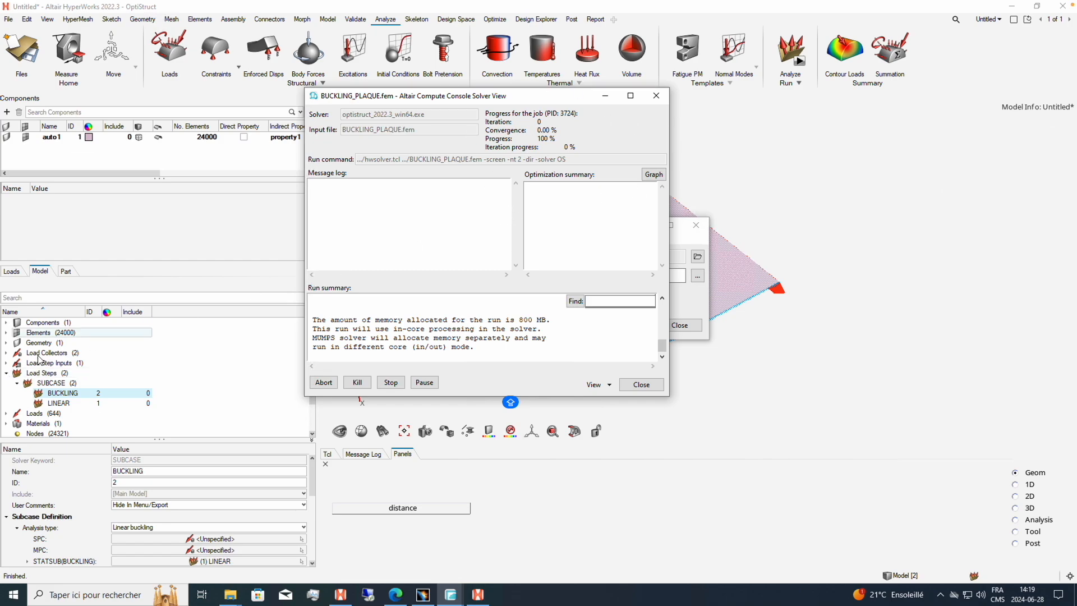
Bring back the BUCKLING_PLAQUE solver window and open the run's output file to review its warnings and model data.
{"action": "left_click", "coordinate": [6, 375]}
{"action": "left_click", "coordinate": [6, 374]}
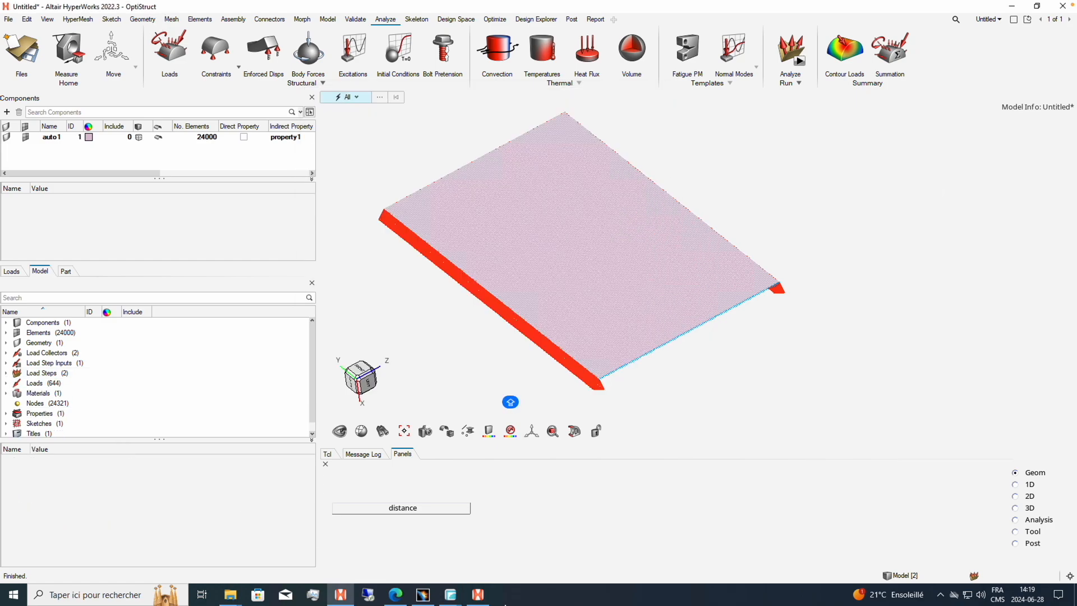
{"action": "mouse_move", "coordinate": [454, 593]}
{"action": "left_click", "coordinate": [683, 551]}
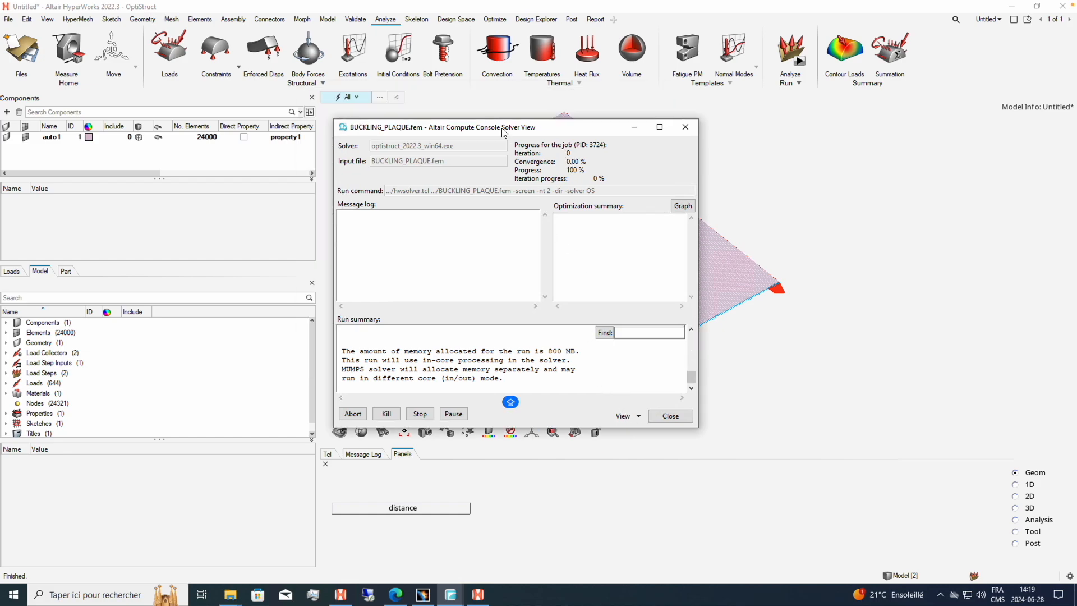
{"action": "left_click", "coordinate": [639, 417]}
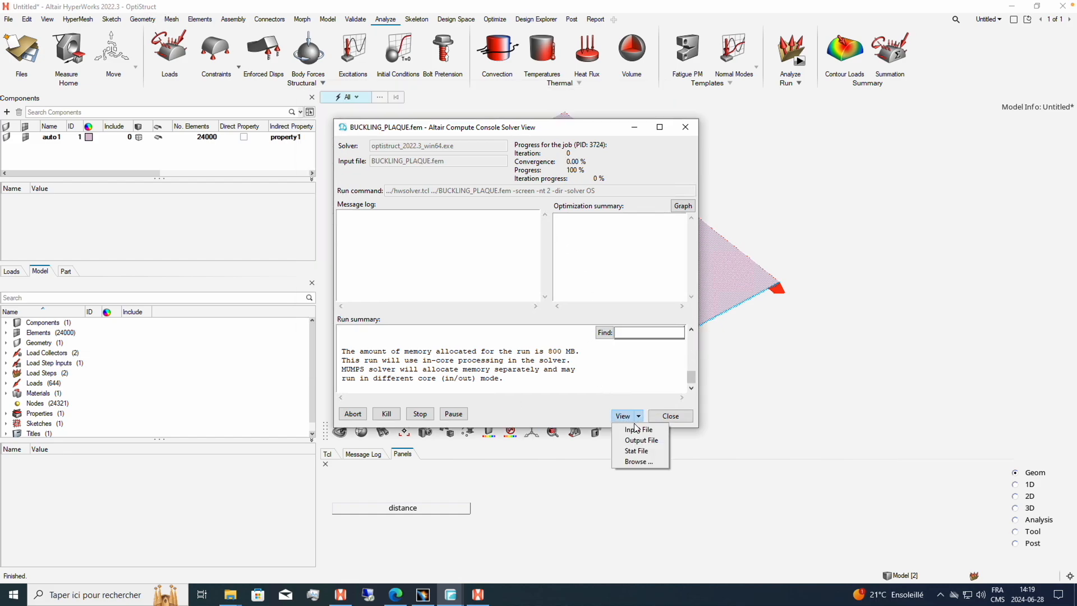
{"action": "left_click", "coordinate": [642, 441]}
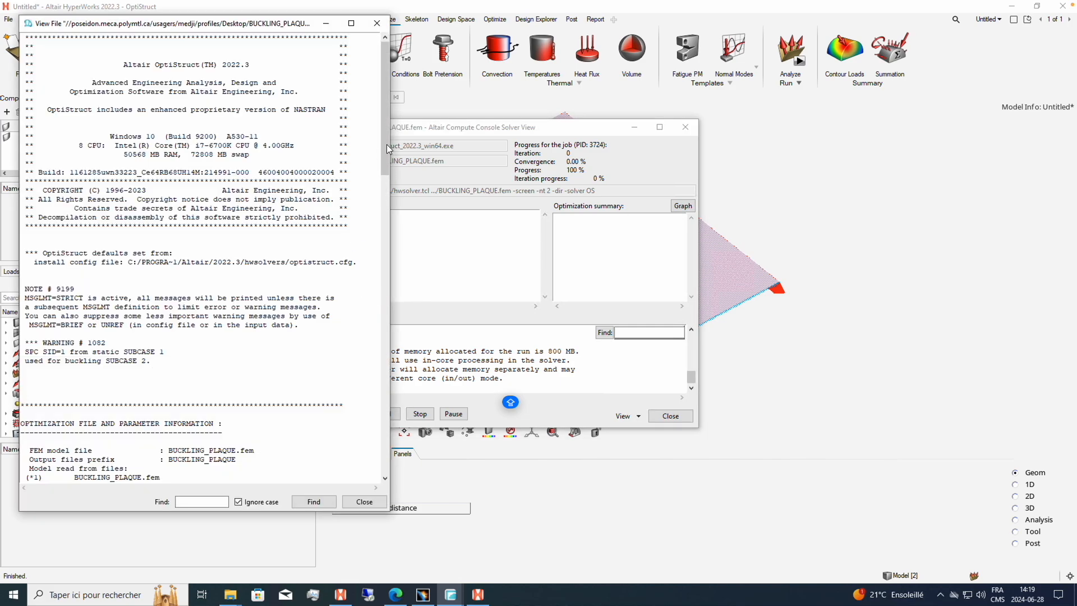
{"action": "left_click_drag", "start_coordinate": [386, 144], "coordinate": [396, 301]}
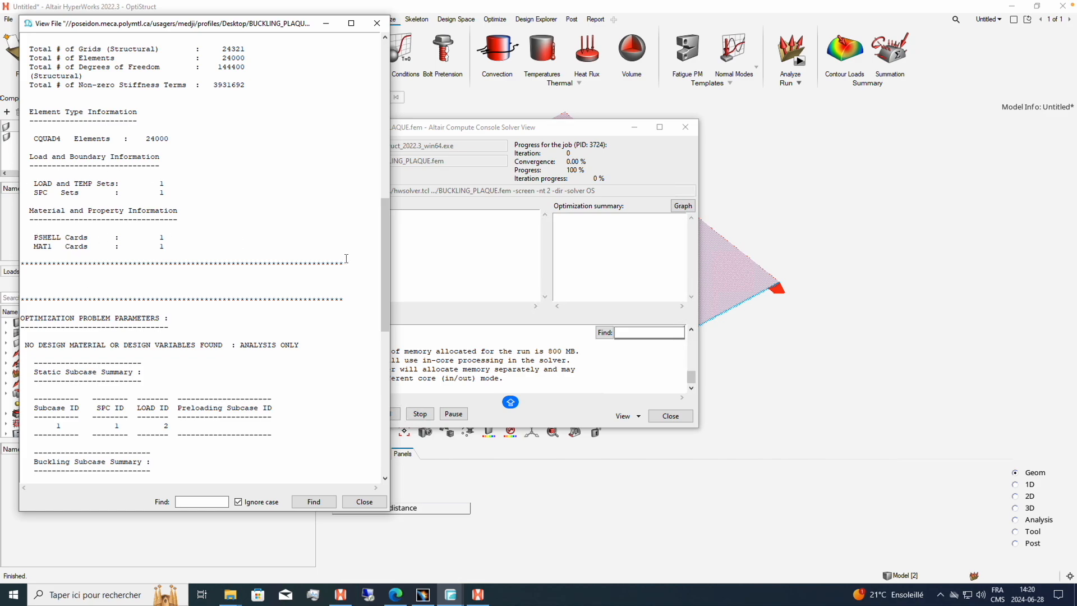
{"action": "left_click_drag", "start_coordinate": [381, 299], "coordinate": [338, 160]}
{"action": "scroll", "coordinate": [381, 329], "scroll_direction": "down", "scroll_amount": 9}
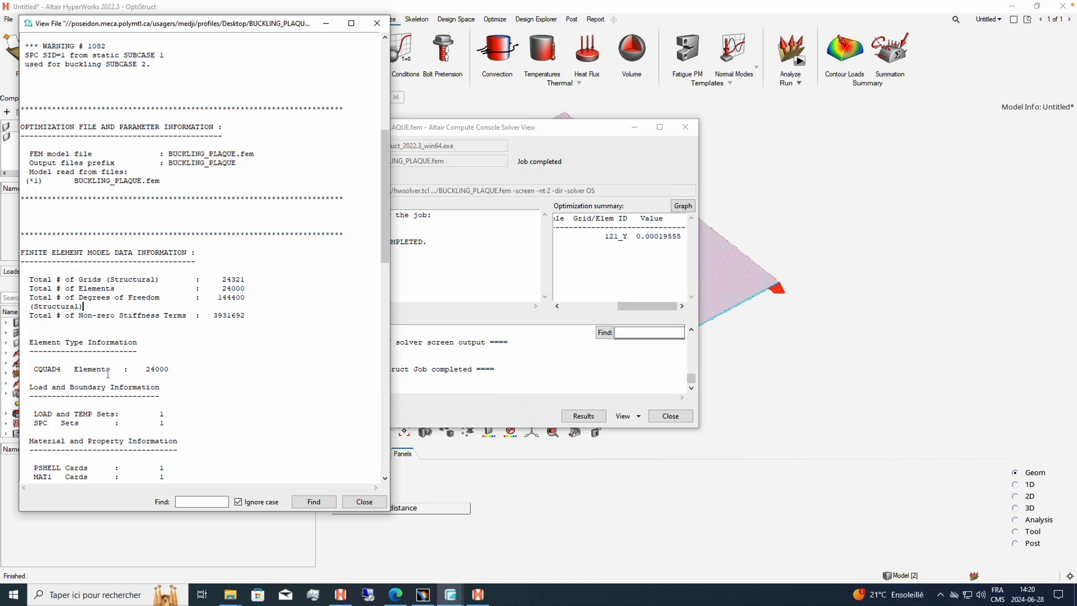
Examine the element type information in the solver output file and close the file.
{"action": "left_click_drag", "start_coordinate": [34, 370], "coordinate": [60, 369]}
{"action": "left_click", "coordinate": [72, 377]}
{"action": "left_click", "coordinate": [59, 370]}
{"action": "left_click_drag", "start_coordinate": [34, 369], "coordinate": [92, 372]}
{"action": "left_click", "coordinate": [92, 371]}
{"action": "left_click", "coordinate": [377, 23]}
Open the results viewer from the completed BUCKLING_PLAQUE job and switch to its window.
{"action": "left_click", "coordinate": [572, 419]}
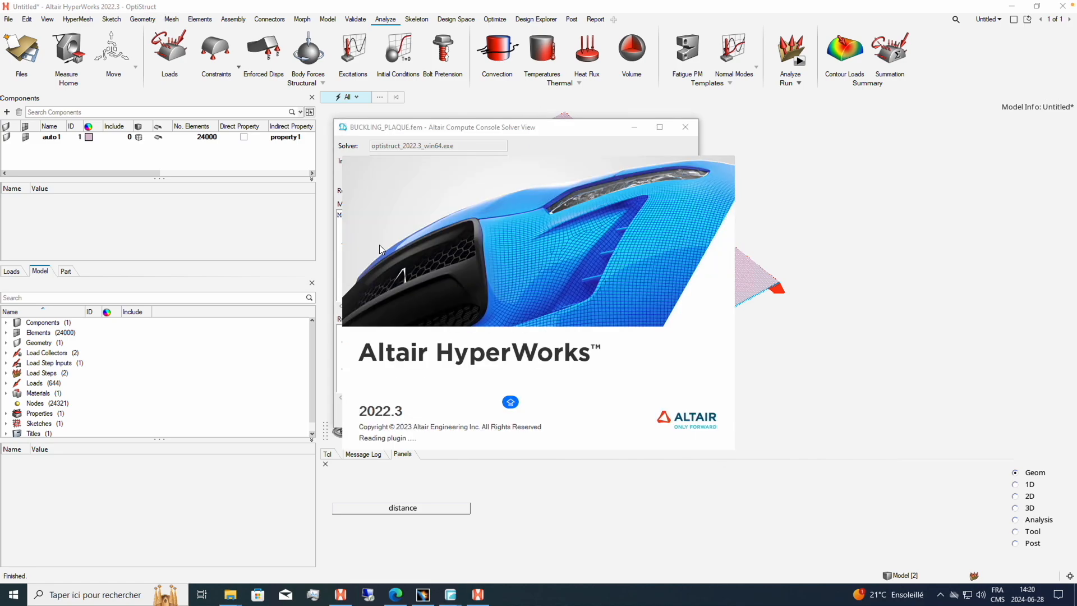
{"action": "left_click_drag", "start_coordinate": [488, 132], "coordinate": [499, 217]}
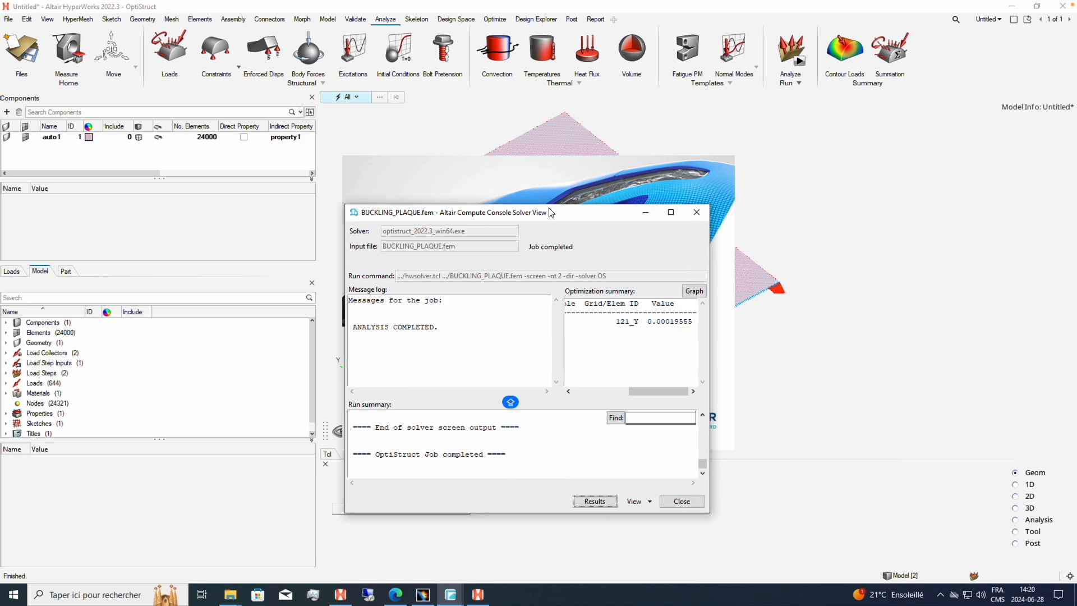
{"action": "left_click", "coordinate": [640, 215]}
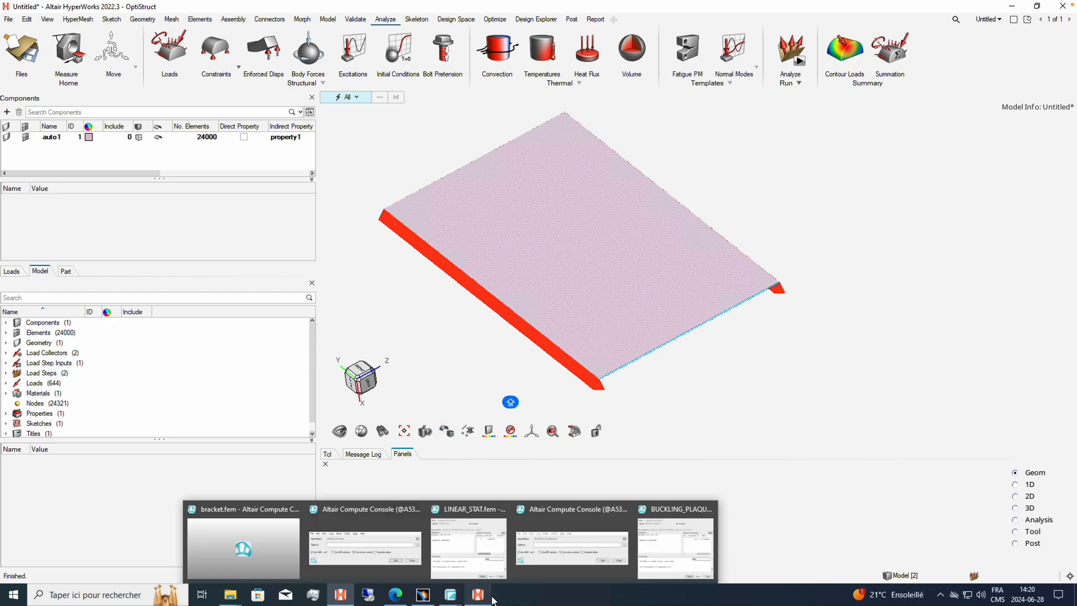
{"action": "mouse_move", "coordinate": [485, 602]}
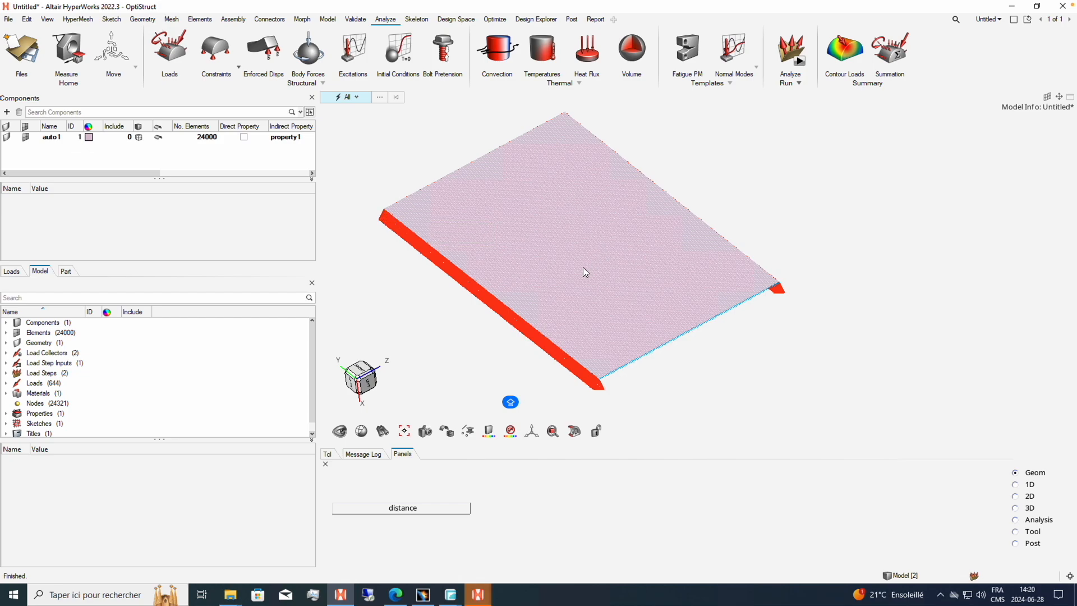
{"action": "left_click", "coordinate": [540, 556]}
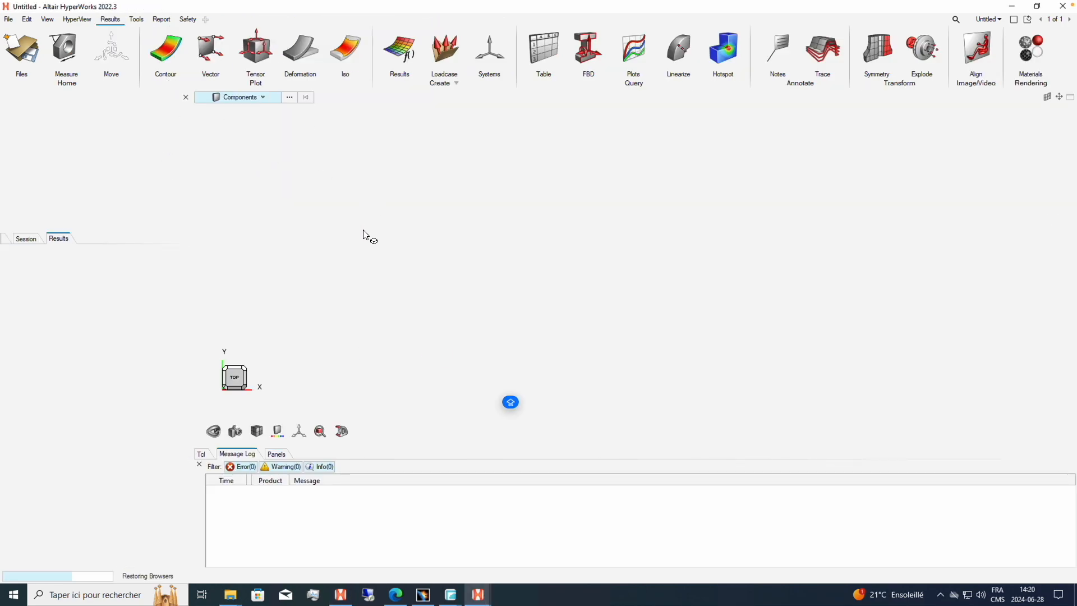
Load BUCKLING_PLAQUE.h3d from the desktop as both the model and results file.
{"action": "left_click", "coordinate": [9, 20]}
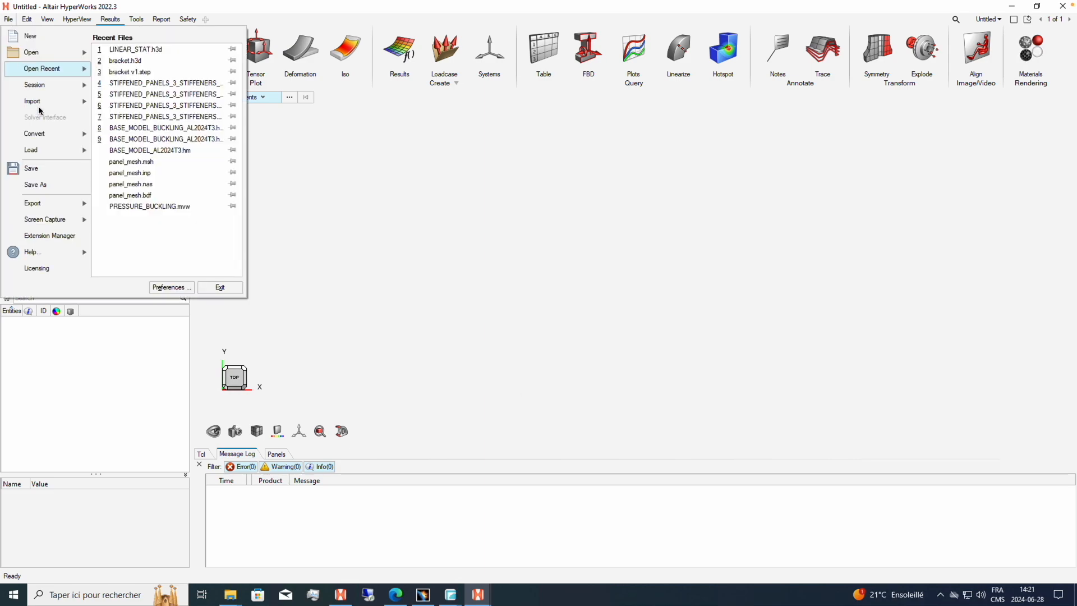
{"action": "mouse_move", "coordinate": [37, 55]}
{"action": "left_click", "coordinate": [142, 60]}
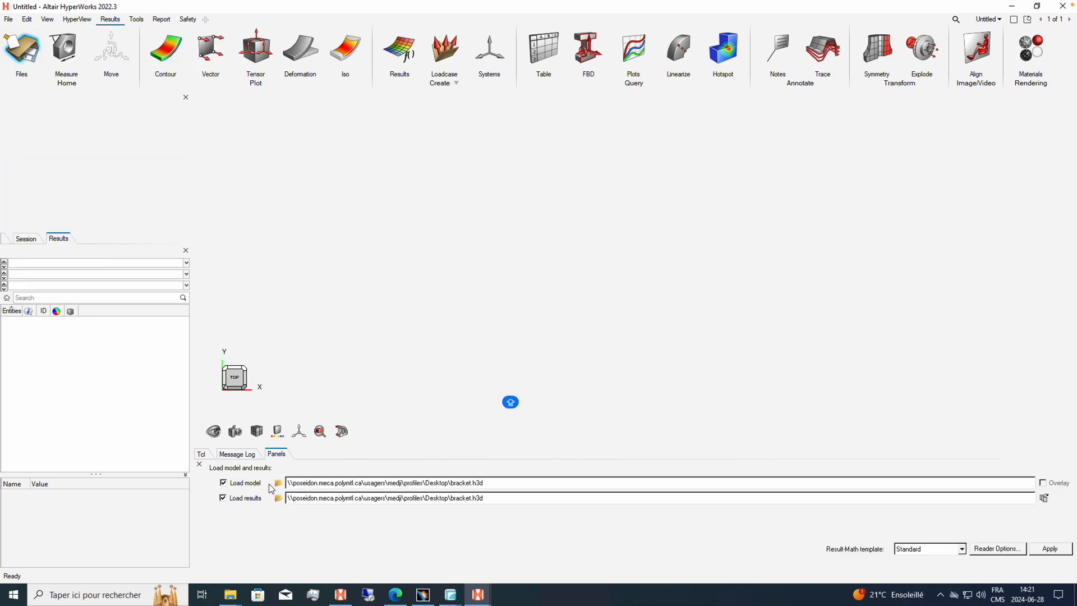
{"action": "left_click", "coordinate": [279, 483]}
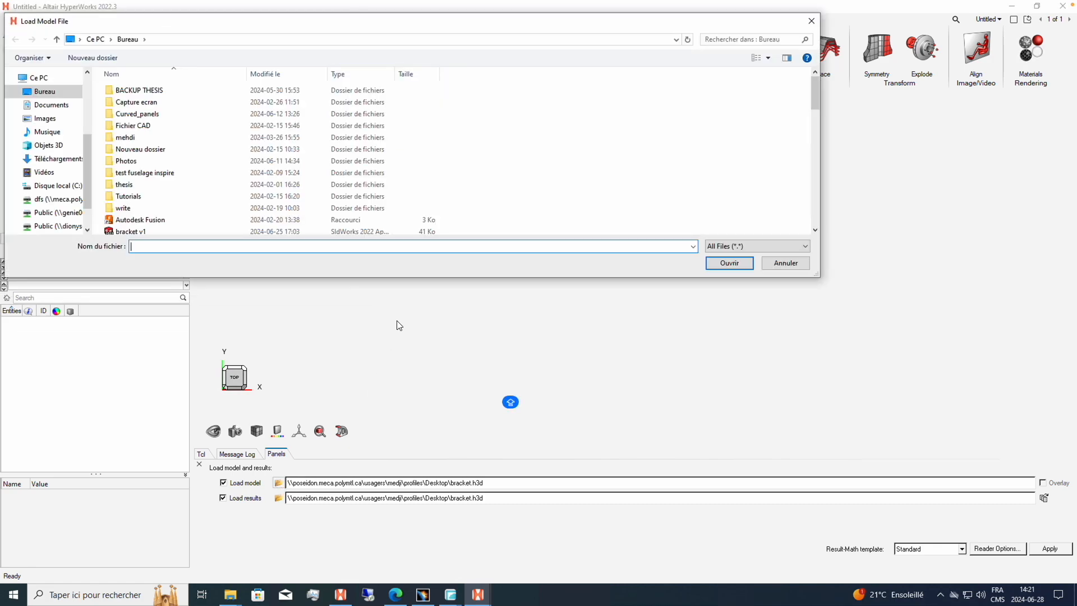
{"action": "left_click_drag", "start_coordinate": [814, 91], "coordinate": [816, 151]}
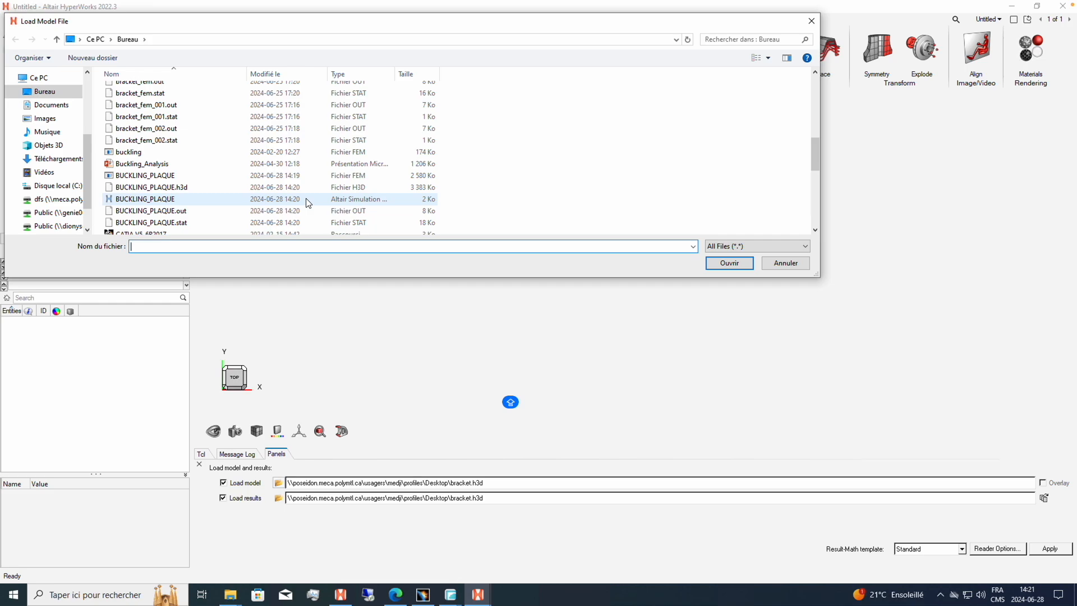
{"action": "left_click", "coordinate": [233, 189]}
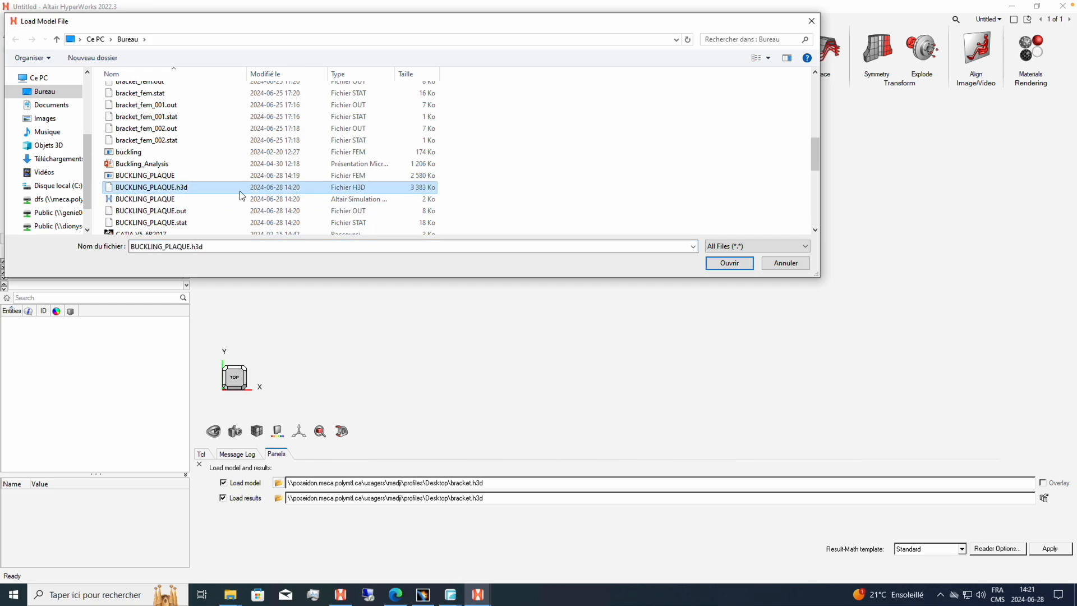
{"action": "left_click", "coordinate": [729, 263]}
{"action": "left_click", "coordinate": [1051, 549]}
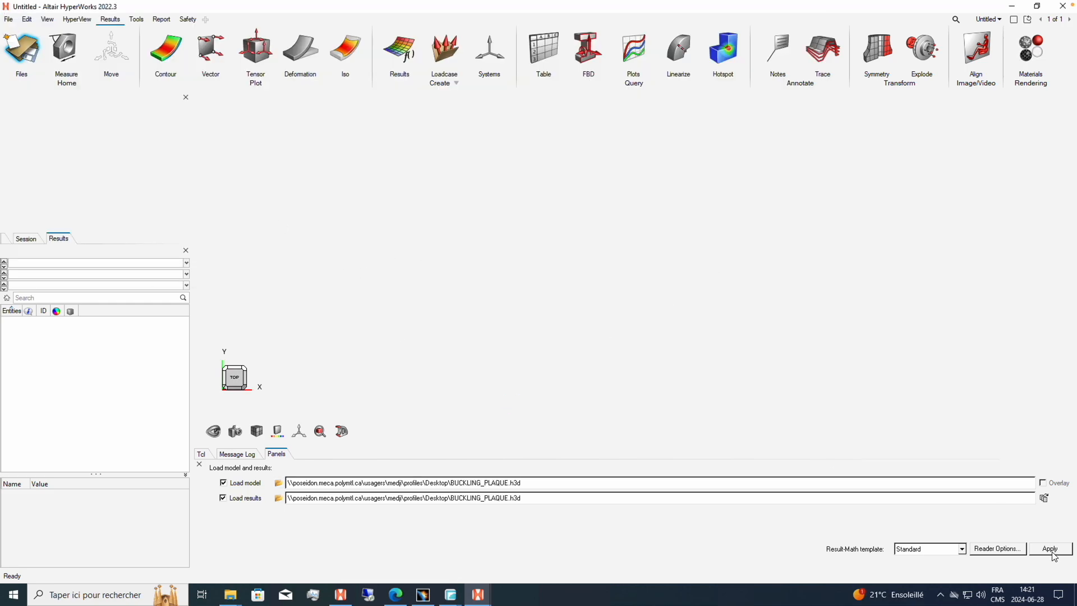
Plot a displacement magnitude contour on the plate for Subcase 1 (LINEAR).
{"action": "left_click", "coordinate": [168, 47]}
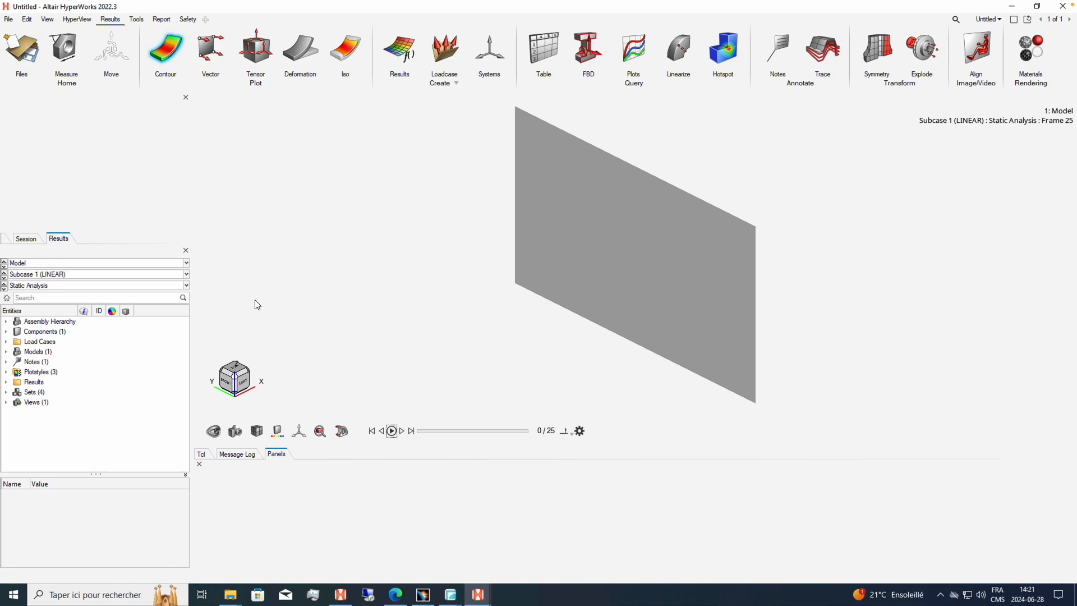
{"action": "left_click_drag", "start_coordinate": [533, 244], "coordinate": [581, 218], "text": "ctrl"}
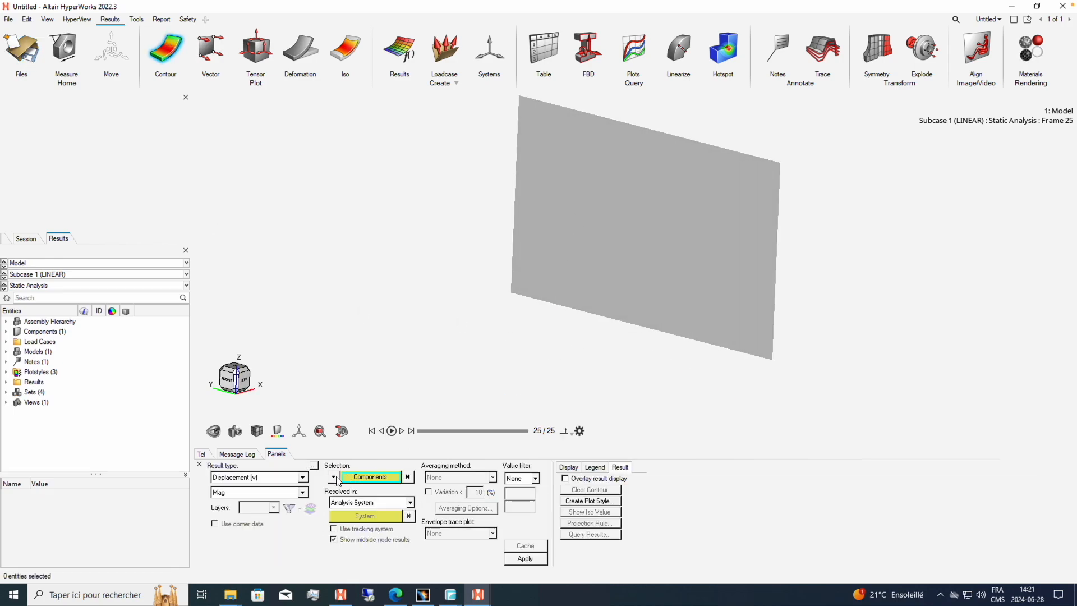
{"action": "left_click", "coordinate": [303, 478]}
{"action": "left_click", "coordinate": [305, 481]}
{"action": "left_click", "coordinate": [33, 275]}
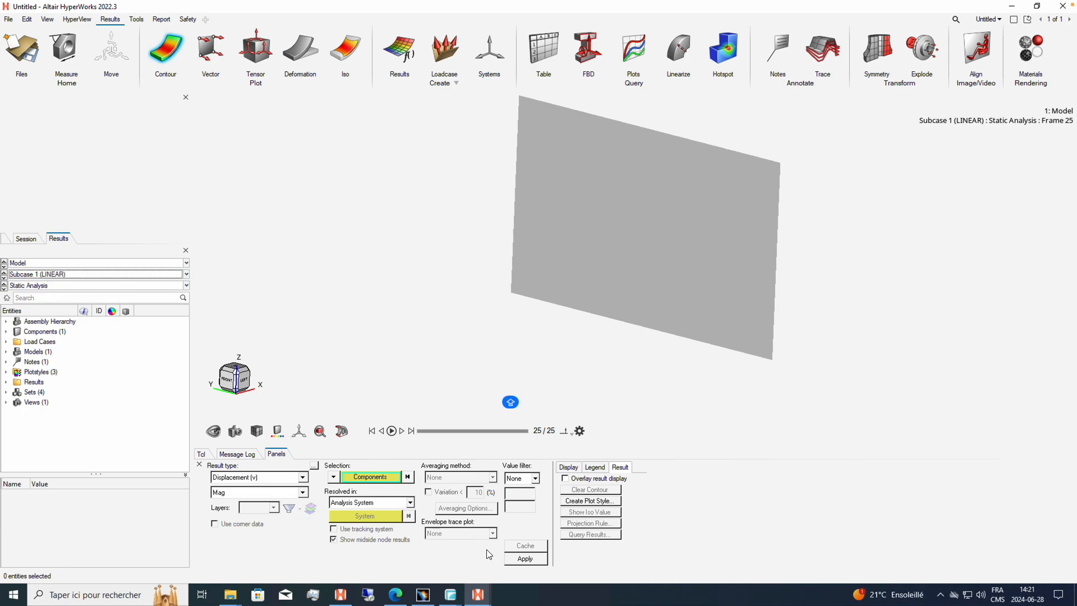
{"action": "left_click", "coordinate": [515, 559]}
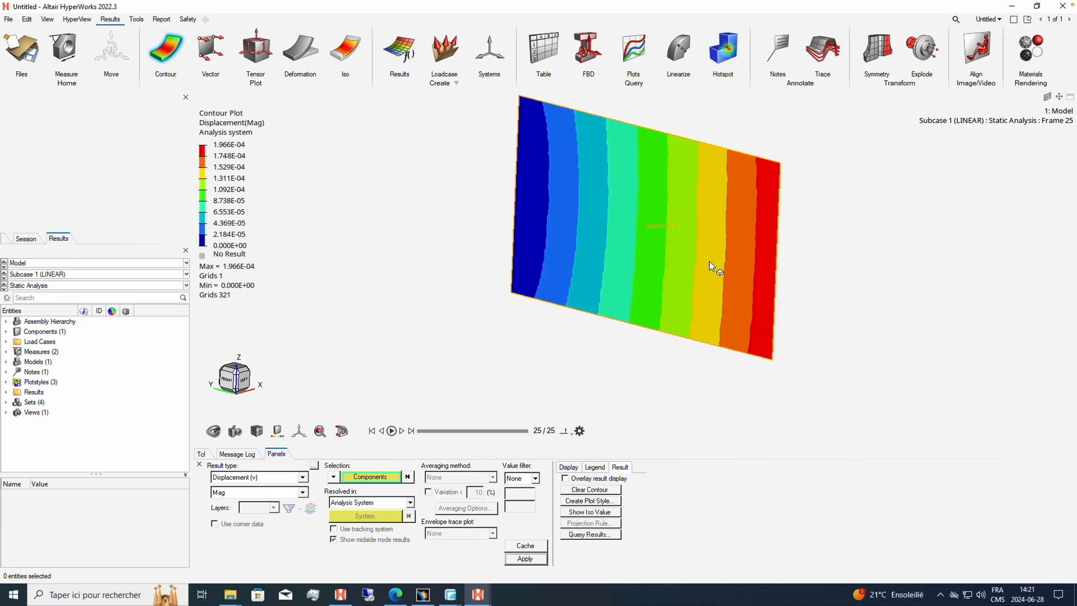
Plot the buckling mode magnitude contour on the plate for Subcase 2 (BUCKLING), Mode 1.
{"action": "left_click", "coordinate": [187, 274]}
{"action": "left_click", "coordinate": [87, 297]}
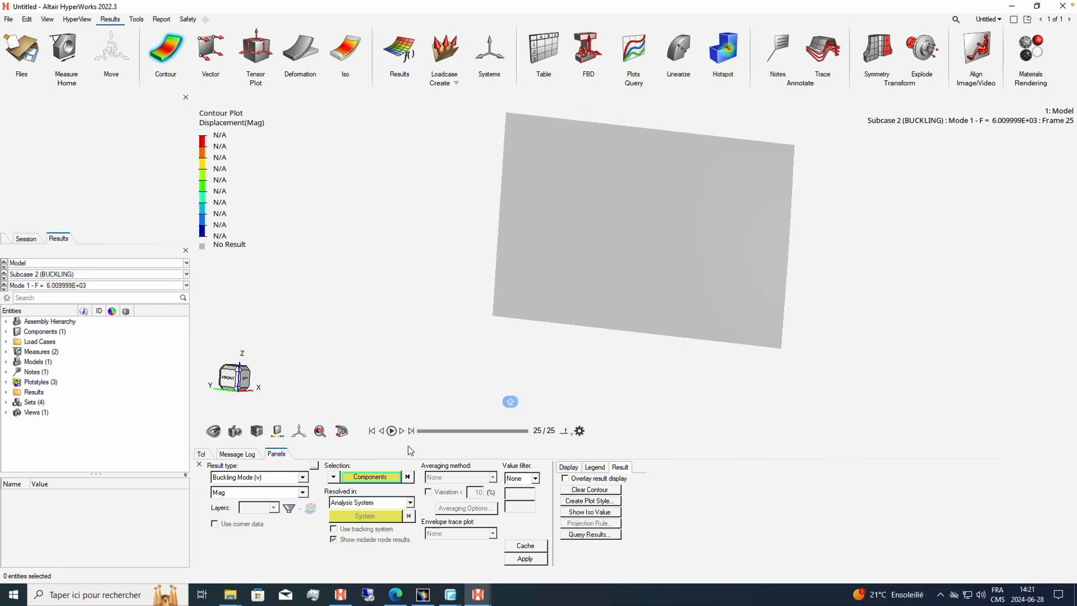
{"action": "left_click", "coordinate": [525, 558]}
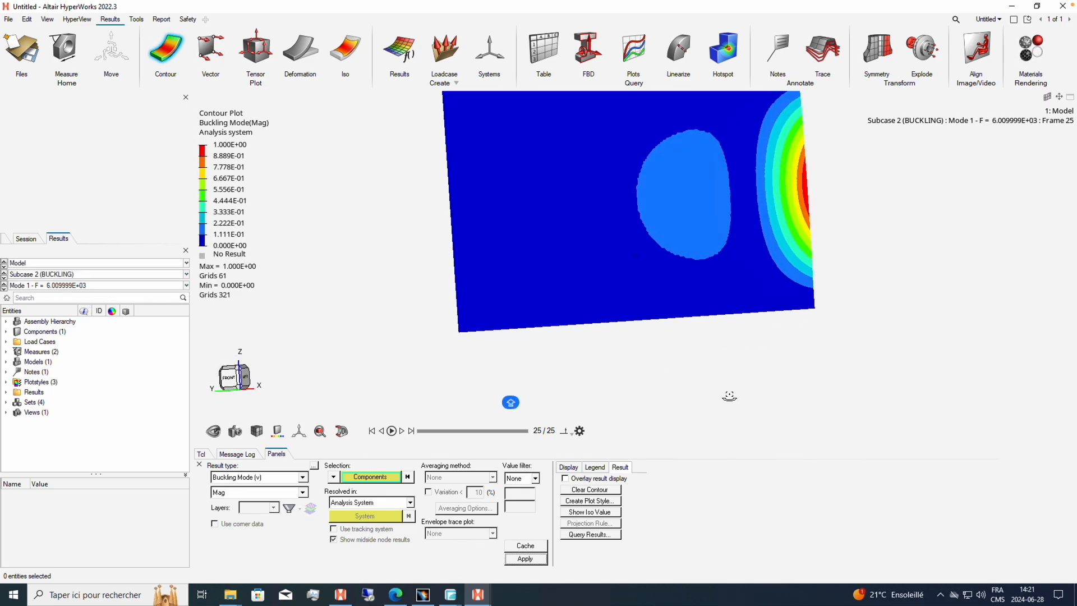
{"action": "left_click_drag", "start_coordinate": [730, 396], "coordinate": [665, 314], "text": "ctrl"}
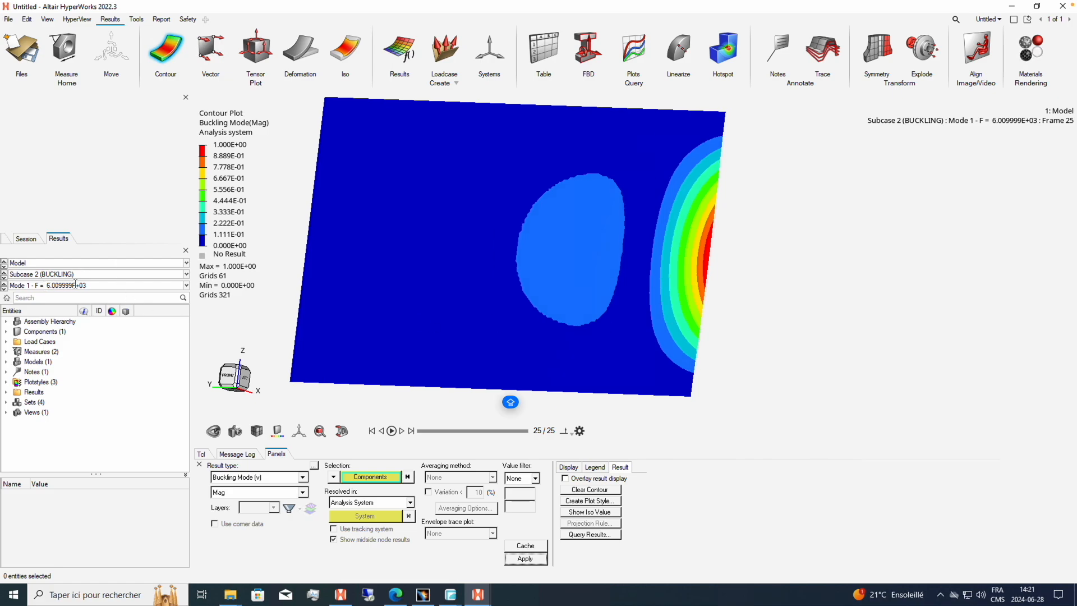
Review the list of buckling modes and scrub through the Mode 1 animation frames to examine the plate's deformation.
{"action": "left_click", "coordinate": [186, 286]}
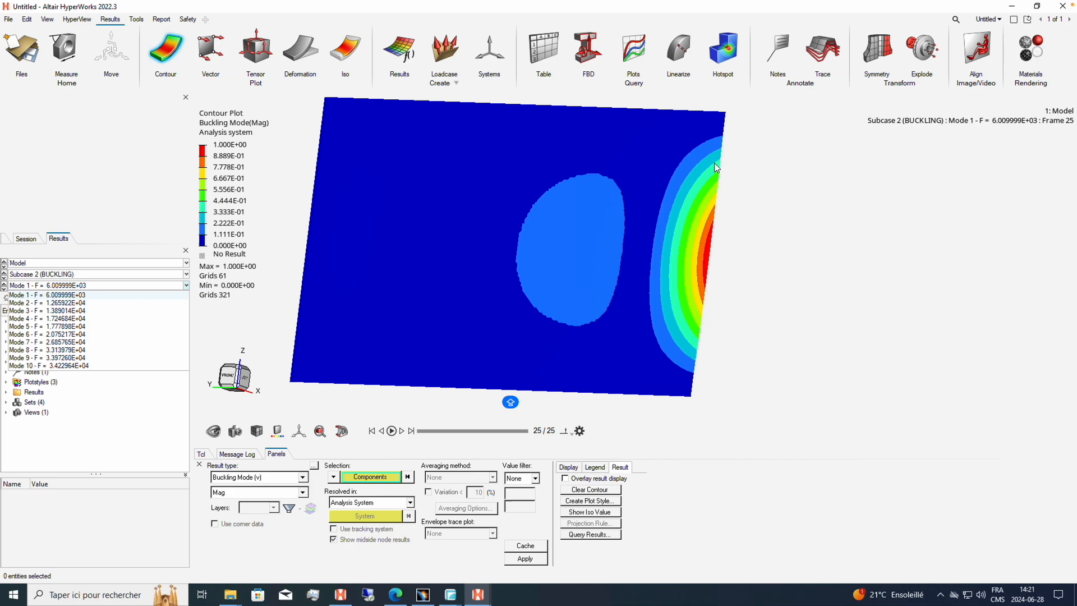
{"action": "left_click", "coordinate": [526, 431]}
{"action": "left_click_drag", "start_coordinate": [522, 431], "coordinate": [563, 279]}
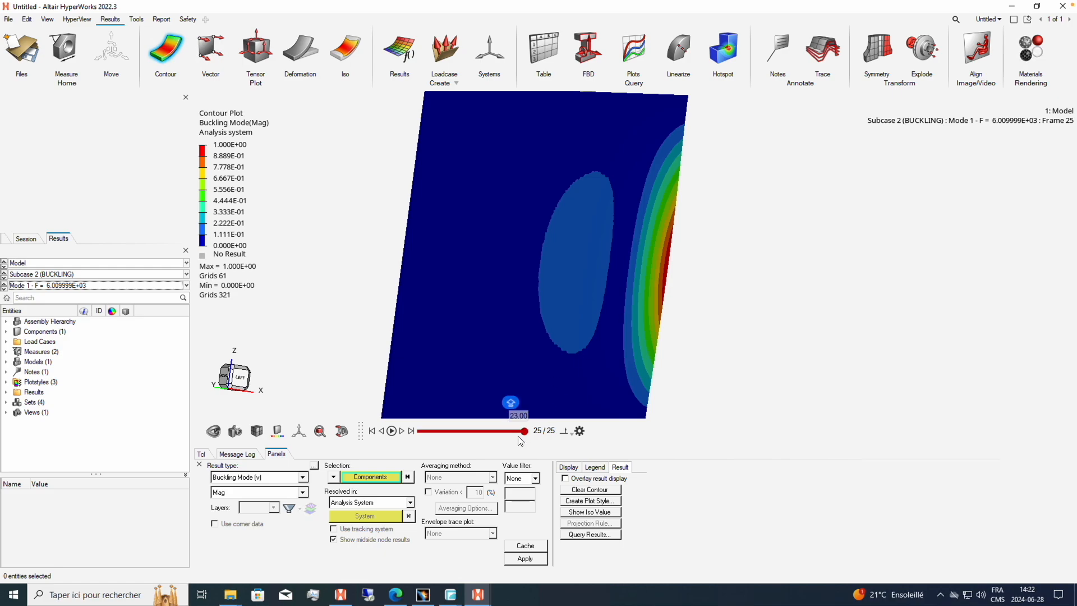
{"action": "left_click_drag", "start_coordinate": [519, 434], "coordinate": [465, 439]}
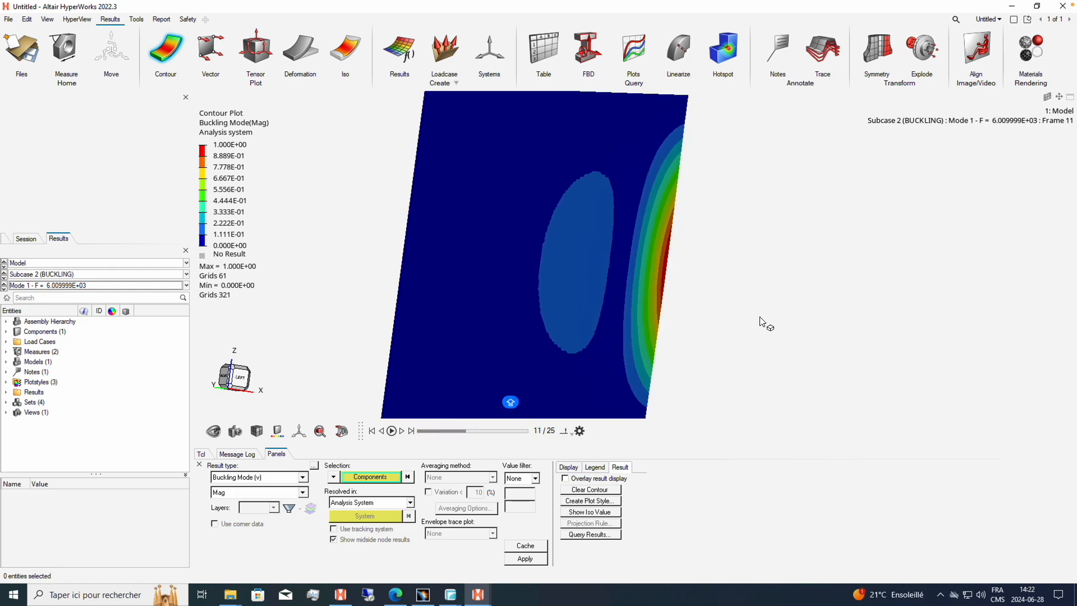
{"action": "middle_click_drag", "start_coordinate": [762, 318], "coordinate": [698, 327]}
{"action": "scroll", "coordinate": [650, 303], "scroll_direction": "up", "scroll_amount": 4}
{"action": "left_click_drag", "start_coordinate": [465, 431], "coordinate": [424, 431]}
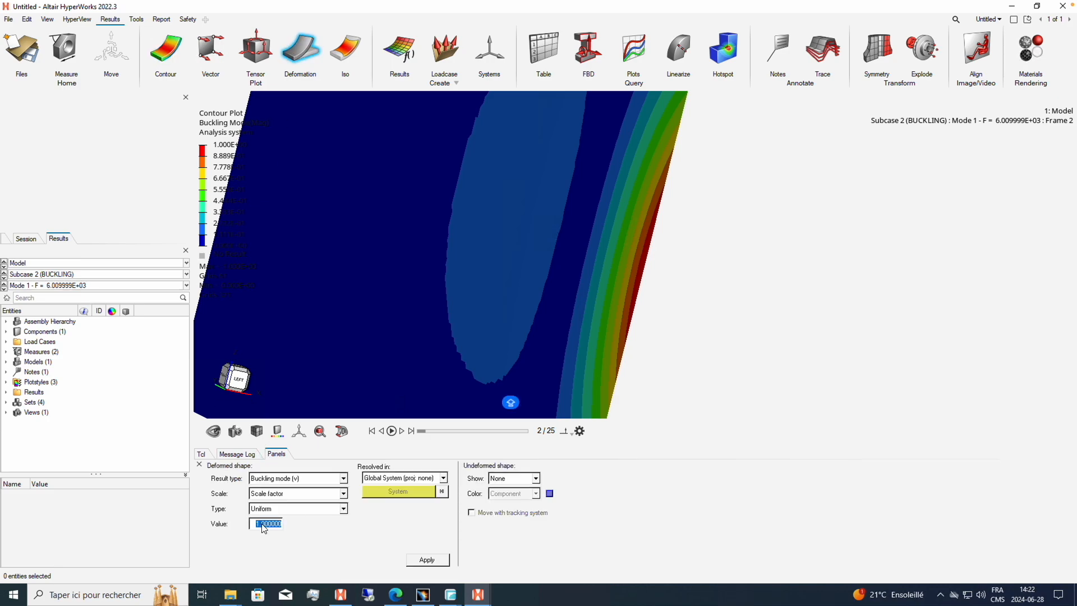
Set the uniform scale factor of the buckling mode deformed shape to 10.
{"action": "type", "text": "10"}
{"action": "scroll", "coordinate": [500, 370], "scroll_direction": "up", "scroll_amount": 3}
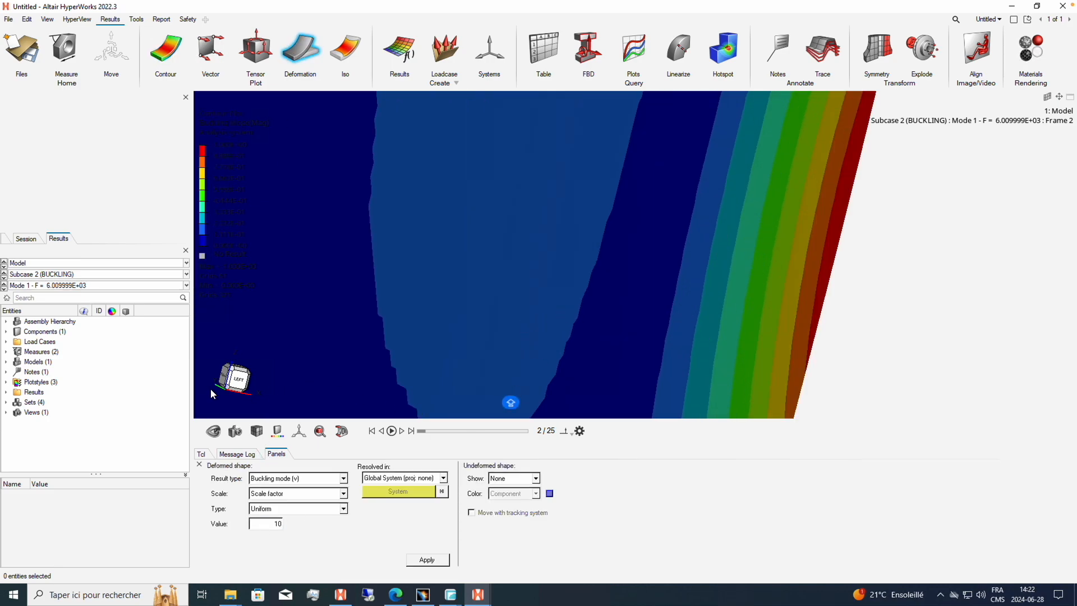
{"action": "left_click", "coordinate": [230, 383]}
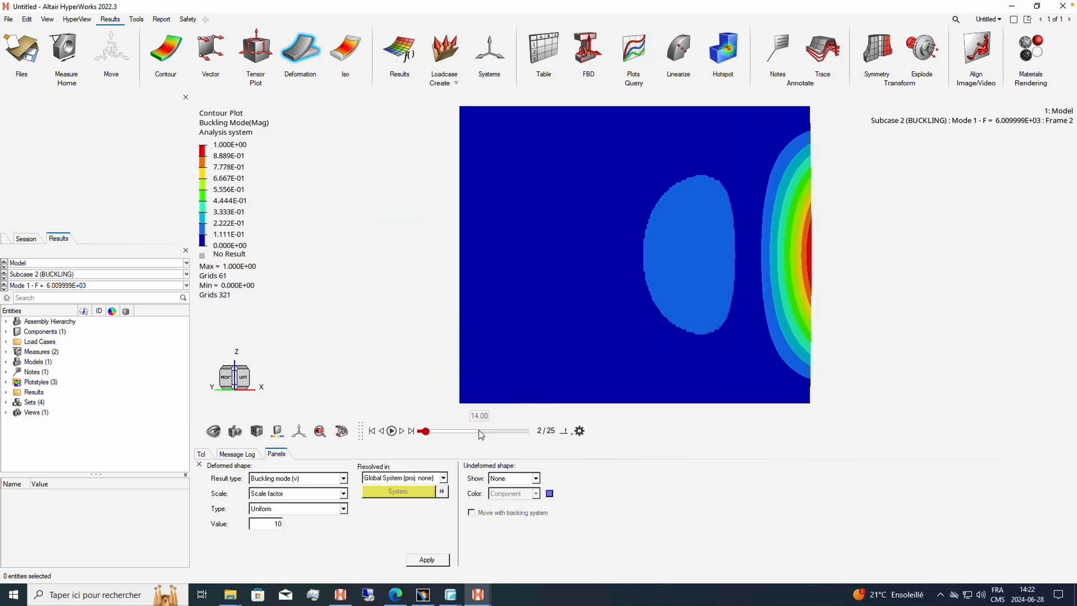
Examine the Mode 1 buckled shape across the animation frames and from several viewing angles.
{"action": "mouse_move", "coordinate": [480, 432]}
{"action": "left_mouse_down"}
{"action": "mouse_move", "coordinate": [523, 433]}
{"action": "mouse_move", "coordinate": [421, 434]}
{"action": "mouse_move", "coordinate": [498, 432]}
{"action": "left_mouse_up"}
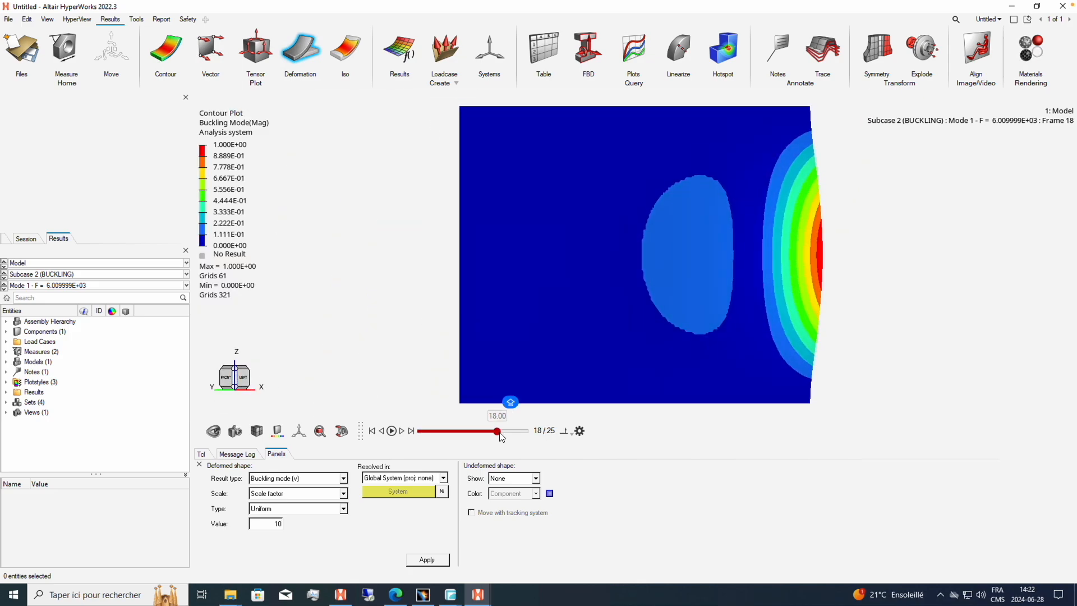
{"action": "middle_click_drag", "start_coordinate": [768, 331], "coordinate": [686, 319]}
{"action": "left_click", "coordinate": [428, 432]}
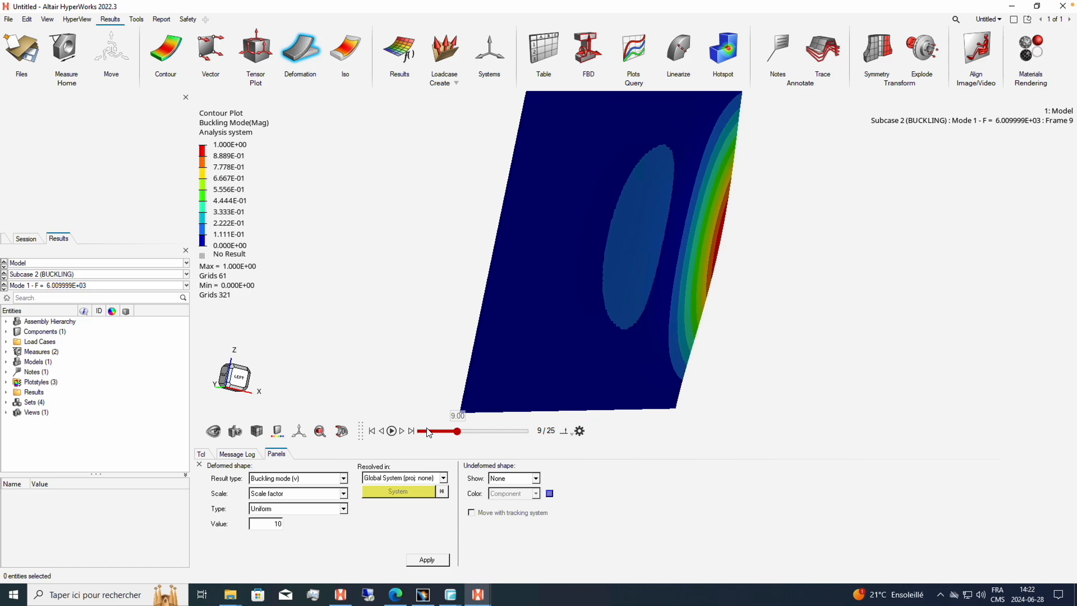
{"action": "left_click", "coordinate": [429, 432]}
{"action": "left_click_drag", "start_coordinate": [428, 432], "coordinate": [539, 411]}
{"action": "middle_click_drag", "start_coordinate": [664, 331], "coordinate": [638, 254]}
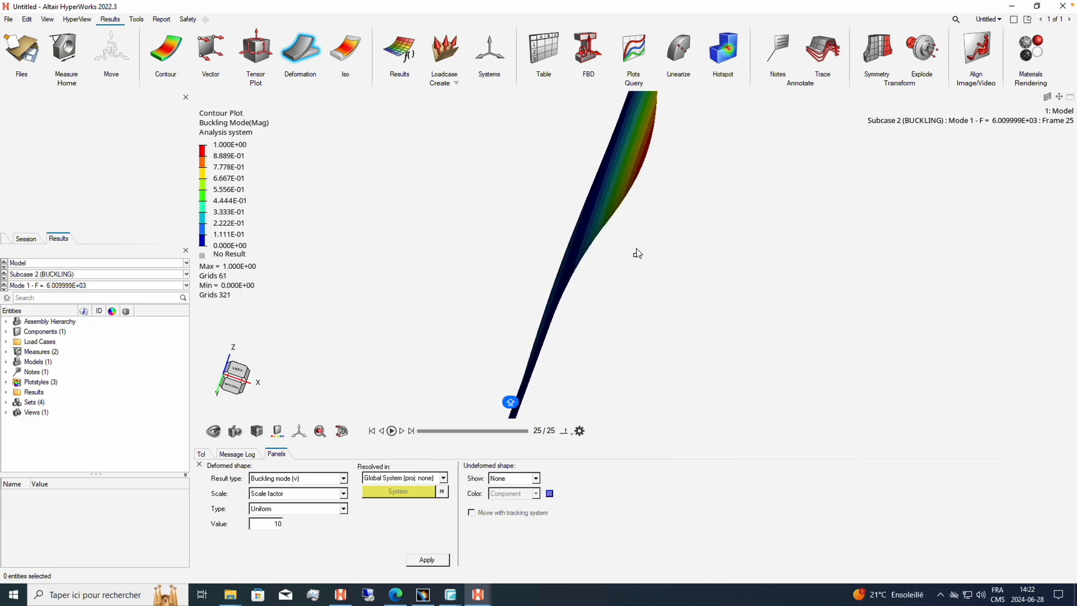
{"action": "middle_click_drag", "start_coordinate": [661, 174], "coordinate": [643, 204]}
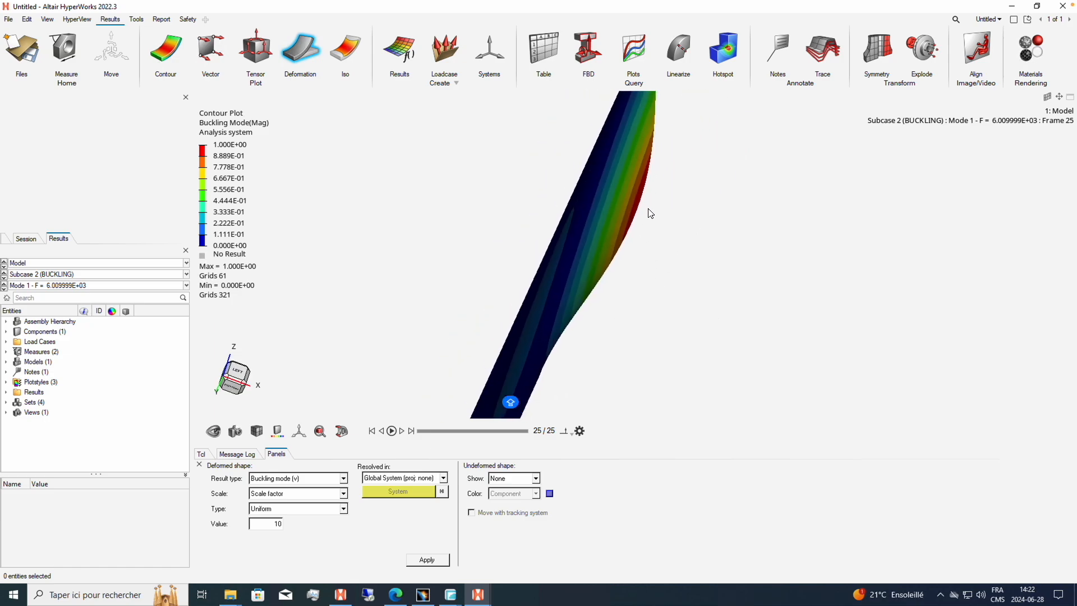
{"action": "middle_click_drag", "start_coordinate": [580, 261], "coordinate": [635, 162]}
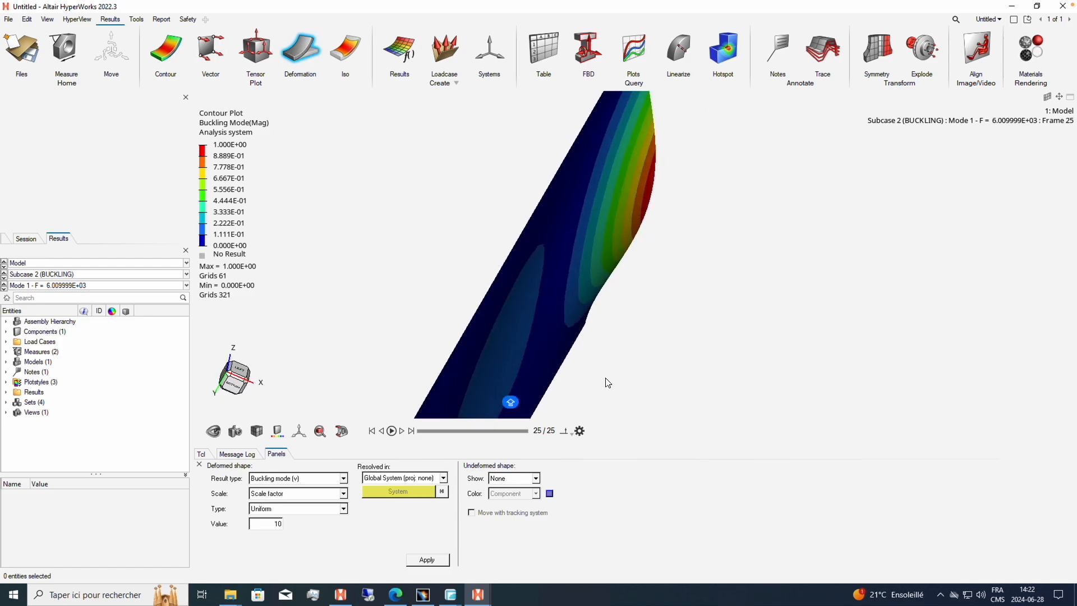
{"action": "left_click_drag", "start_coordinate": [527, 431], "coordinate": [555, 450]}
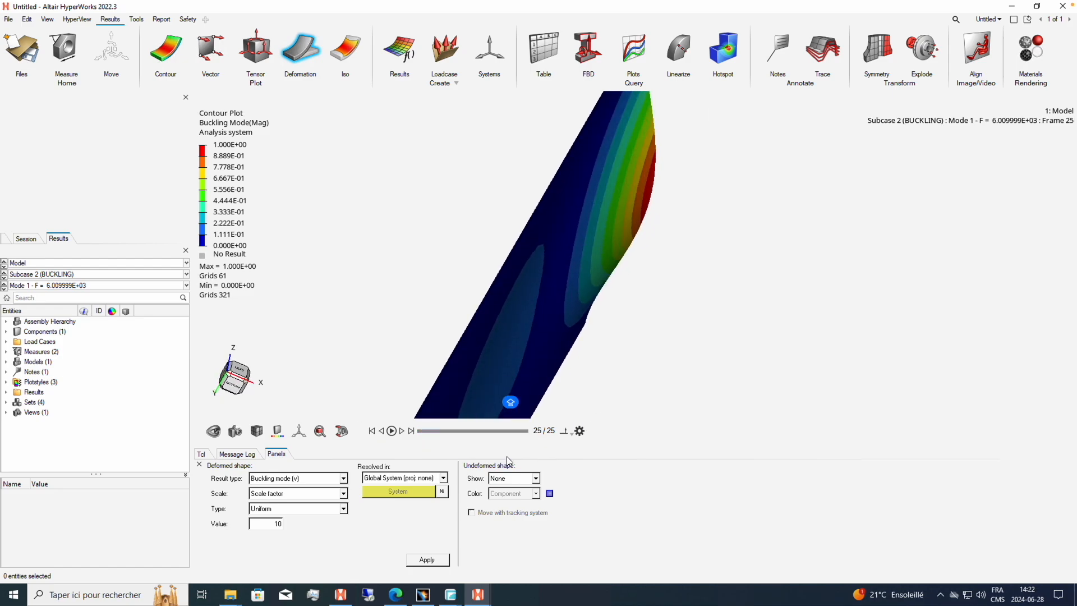
Display buckling Mode 2 and inspect its deformed shape through the animation frames.
{"action": "left_click", "coordinate": [187, 285]}
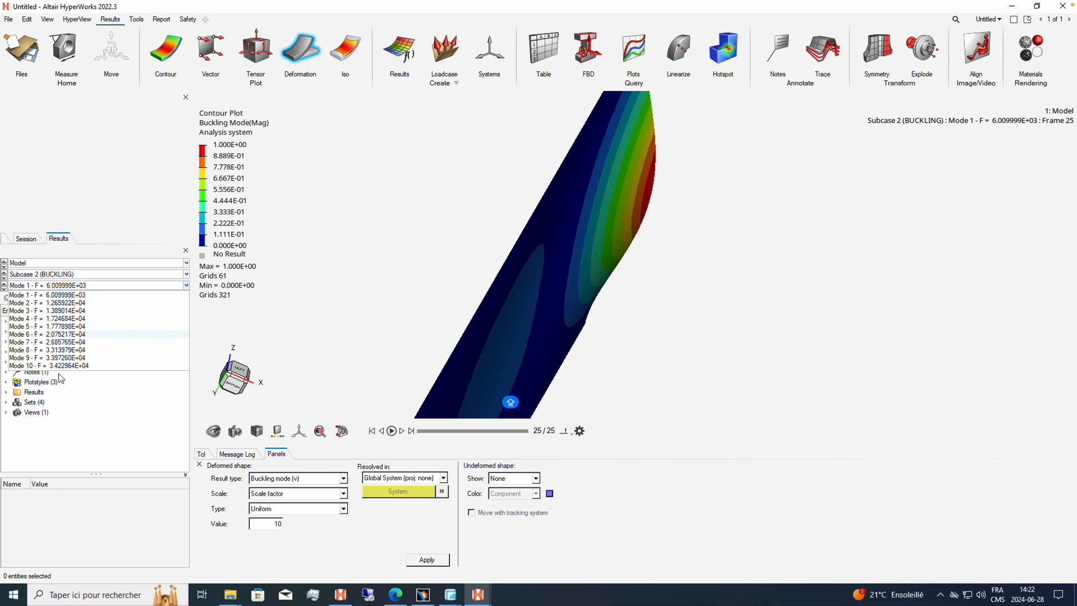
{"action": "left_click", "coordinate": [62, 302]}
{"action": "middle_click_drag", "start_coordinate": [523, 247], "coordinate": [511, 275]}
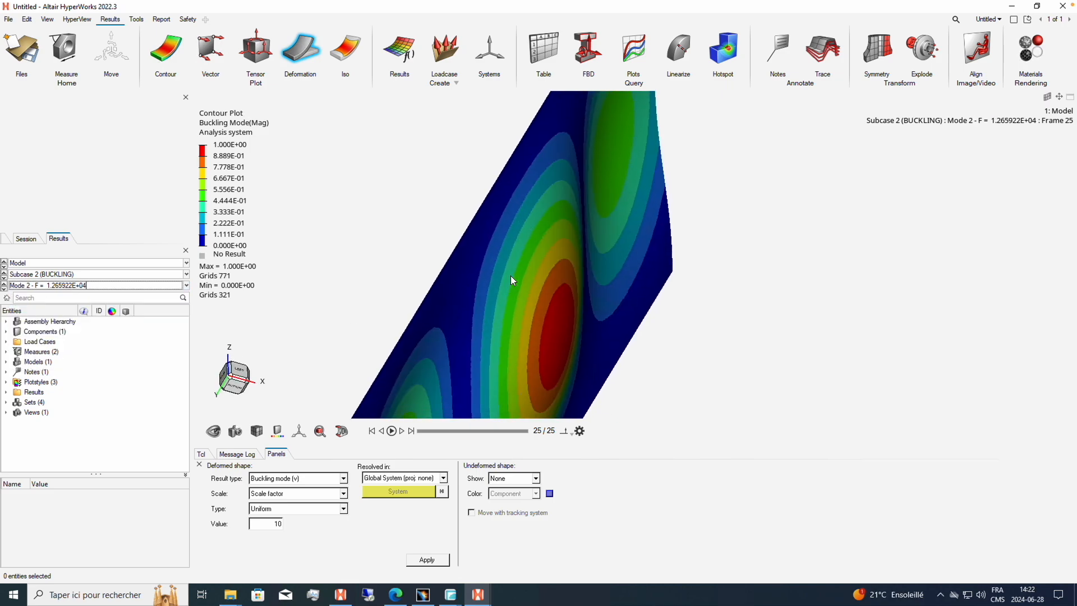
{"action": "scroll", "coordinate": [510, 275], "scroll_direction": "up", "scroll_amount": 3}
{"action": "left_click", "coordinate": [231, 376]}
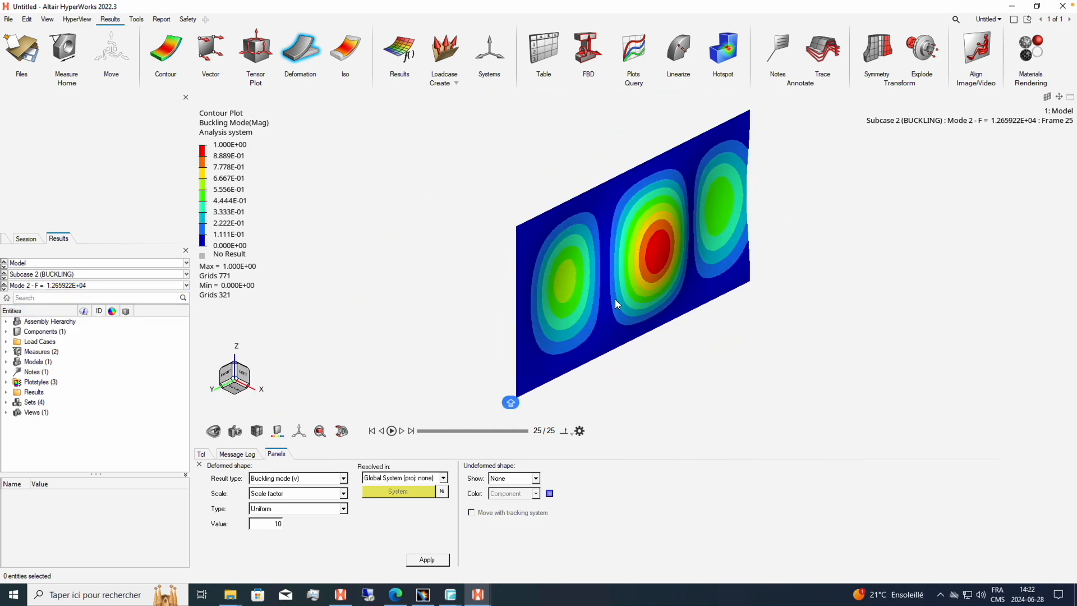
{"action": "mouse_move", "coordinate": [527, 430]}
{"action": "left_mouse_down"}
{"action": "mouse_move", "coordinate": [432, 431]}
{"action": "mouse_move", "coordinate": [528, 433]}
{"action": "left_mouse_up"}
{"action": "left_click", "coordinate": [390, 431]}
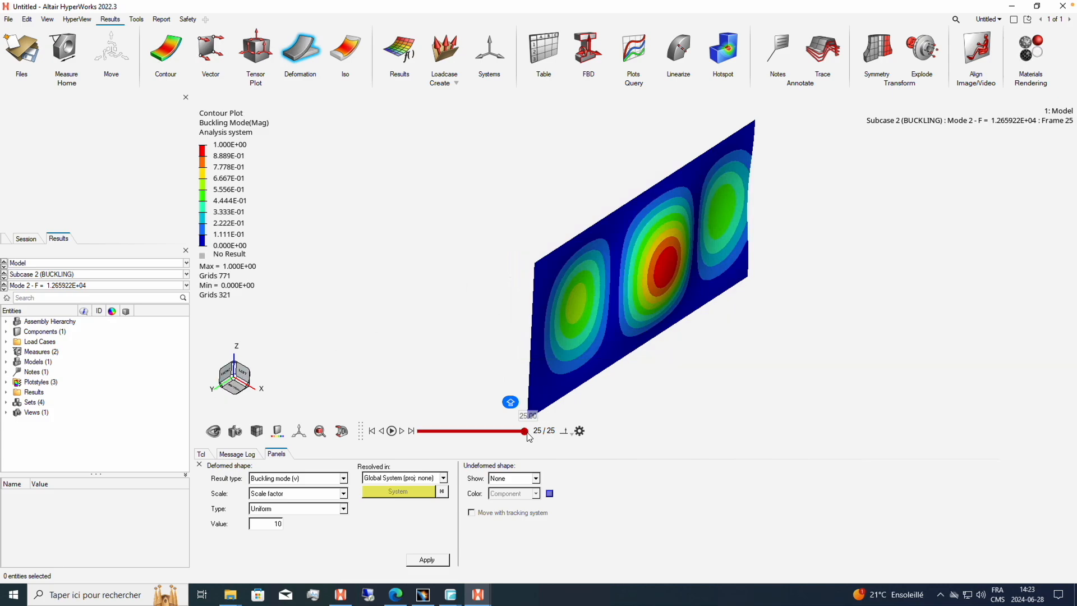
{"action": "mouse_move", "coordinate": [528, 430]}
{"action": "left_mouse_down"}
{"action": "mouse_move", "coordinate": [402, 431]}
{"action": "mouse_move", "coordinate": [528, 437]}
{"action": "left_mouse_up"}
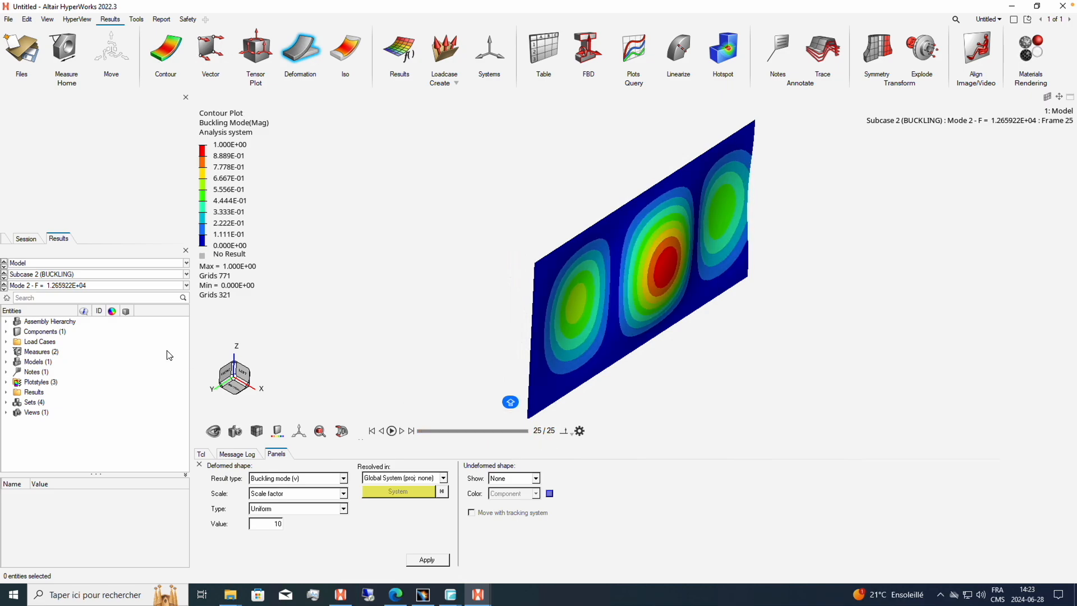
Display buckling Mode 4 and Mode 10, and step through the Mode 10 animation frames.
{"action": "left_click", "coordinate": [187, 286]}
{"action": "left_click", "coordinate": [153, 317]}
{"action": "left_click", "coordinate": [187, 285]}
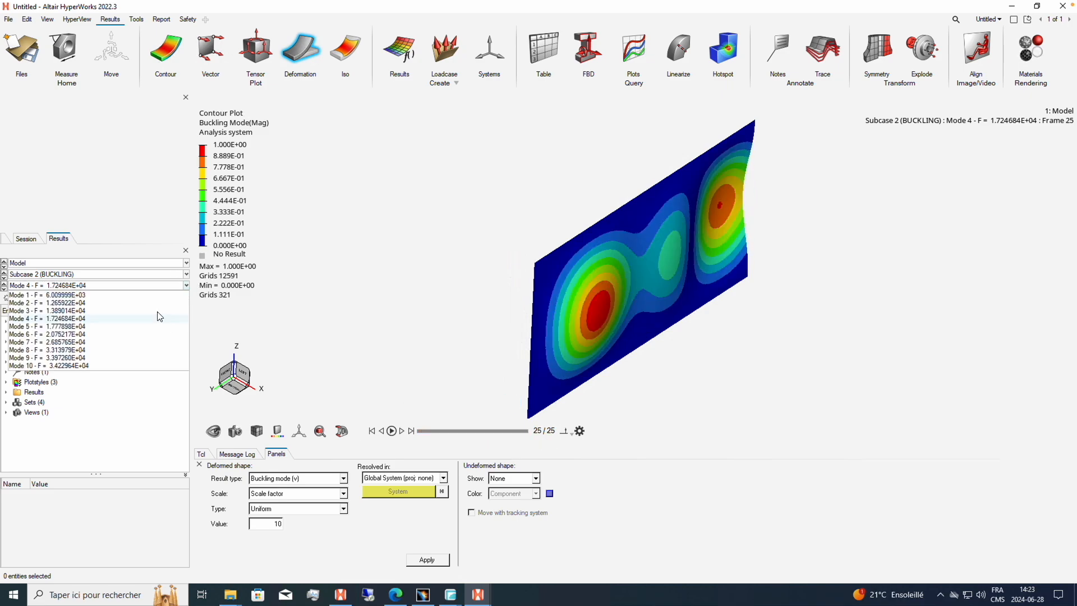
{"action": "left_click", "coordinate": [56, 366]}
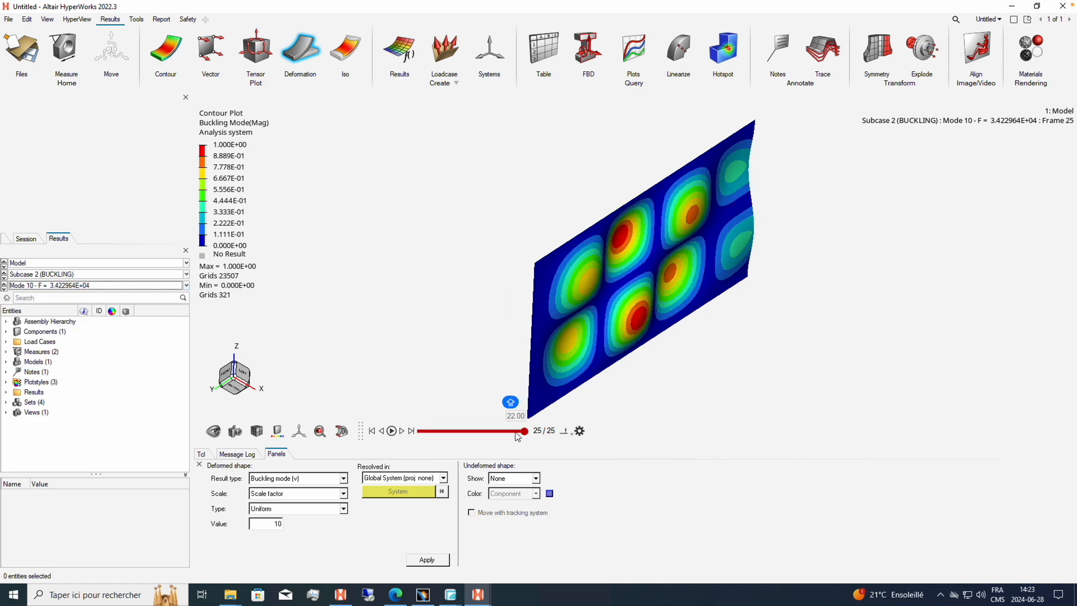
{"action": "left_click_drag", "start_coordinate": [524, 431], "coordinate": [418, 436]}
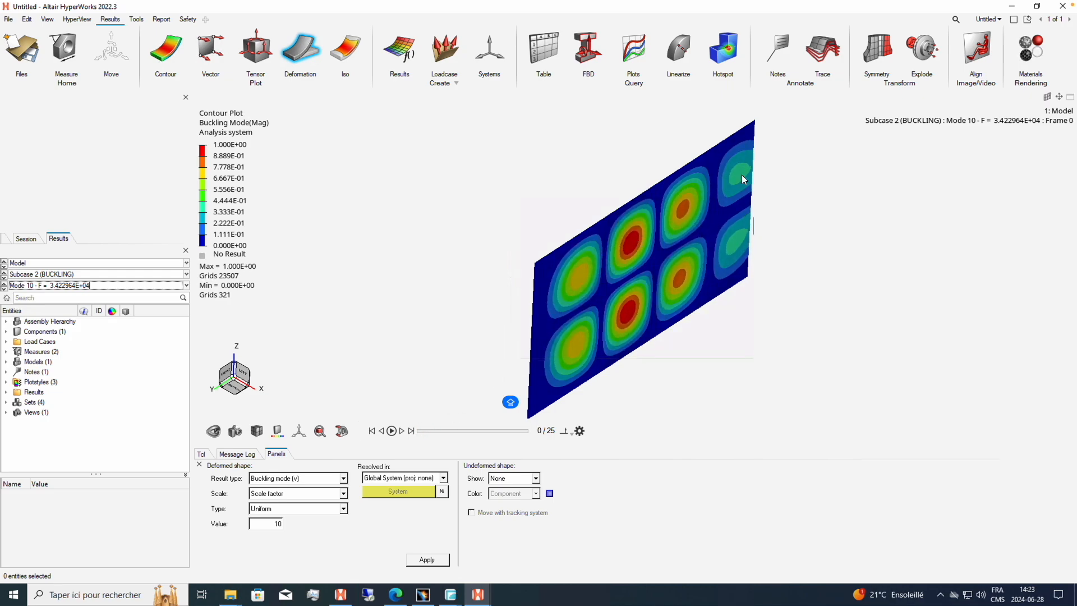
{"action": "mouse_move", "coordinate": [425, 431]}
{"action": "left_mouse_down"}
{"action": "mouse_move", "coordinate": [516, 436]}
{"action": "mouse_move", "coordinate": [398, 439]}
{"action": "mouse_move", "coordinate": [540, 456]}
{"action": "mouse_move", "coordinate": [515, 431]}
{"action": "mouse_move", "coordinate": [407, 428]}
{"action": "mouse_move", "coordinate": [530, 435]}
{"action": "mouse_move", "coordinate": [427, 435]}
{"action": "left_mouse_up"}
Display buckling Mode 6 and return to Mode 1, scrubbing its animation back to frame 0.
{"action": "left_click", "coordinate": [187, 285]}
{"action": "left_click", "coordinate": [51, 334]}
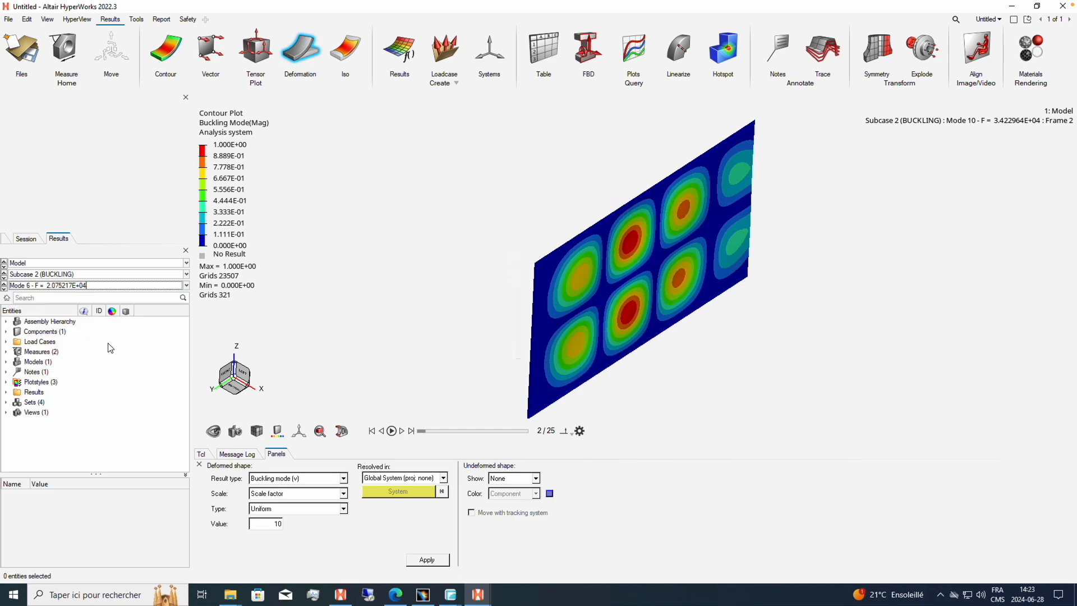
{"action": "left_click", "coordinate": [185, 285]}
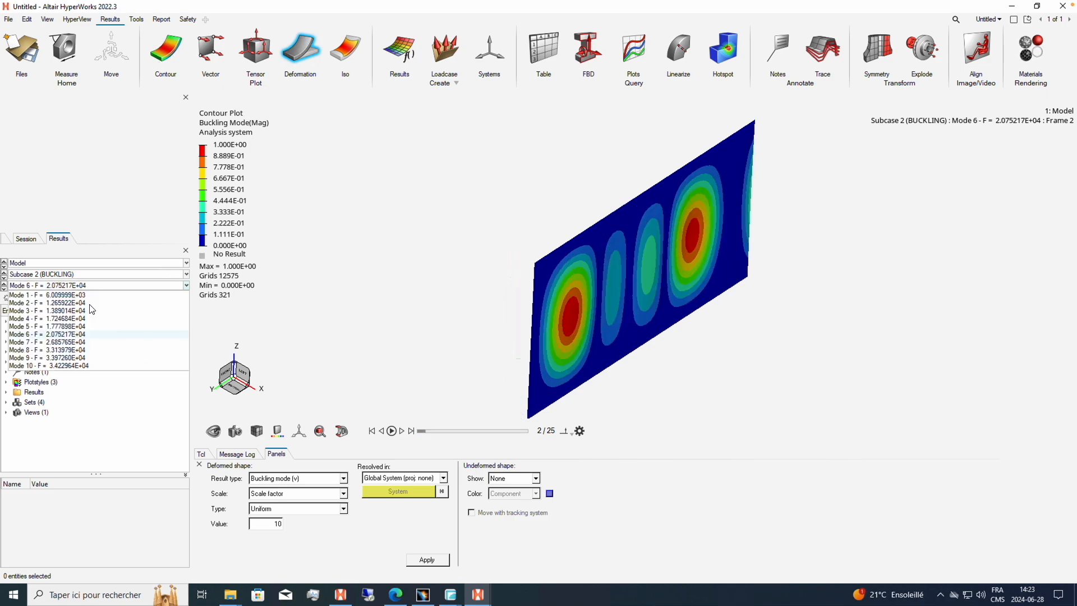
{"action": "left_click", "coordinate": [88, 296]}
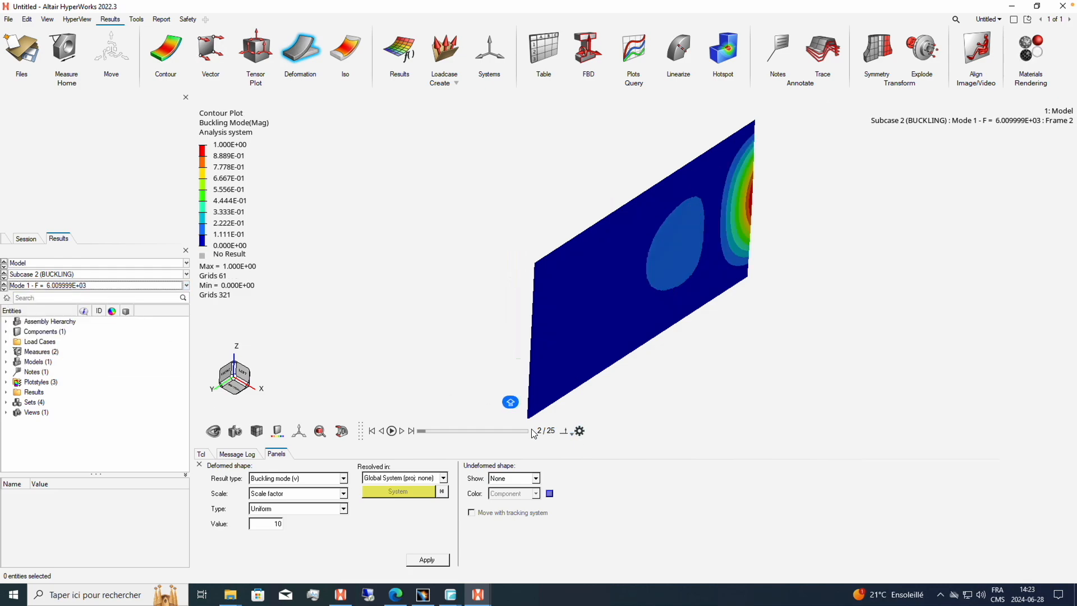
{"action": "left_click_drag", "start_coordinate": [431, 437], "coordinate": [447, 432]}
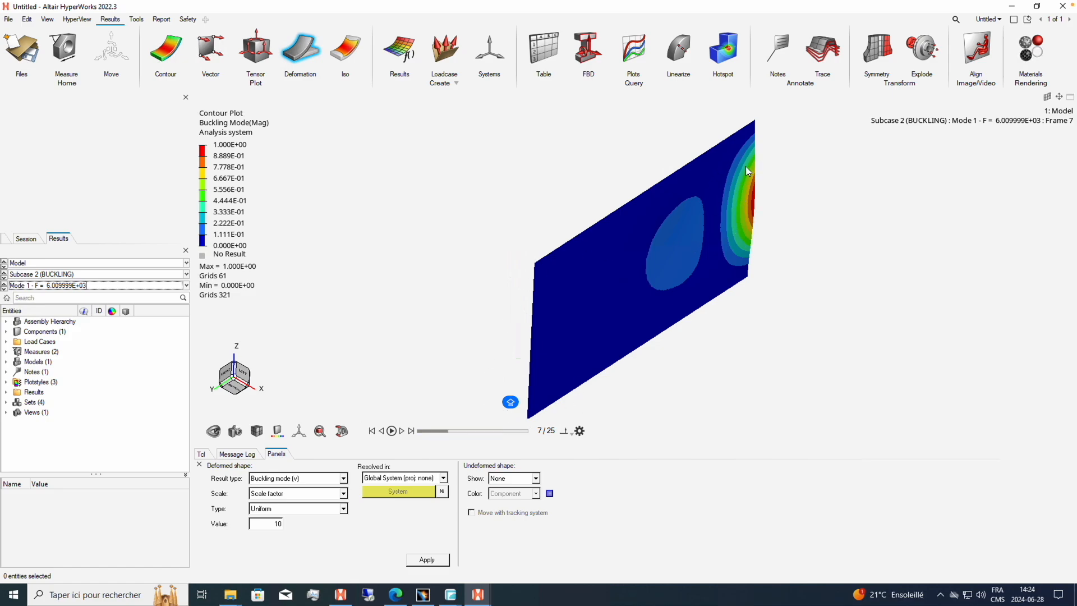
{"action": "left_click_drag", "start_coordinate": [447, 431], "coordinate": [417, 431]}
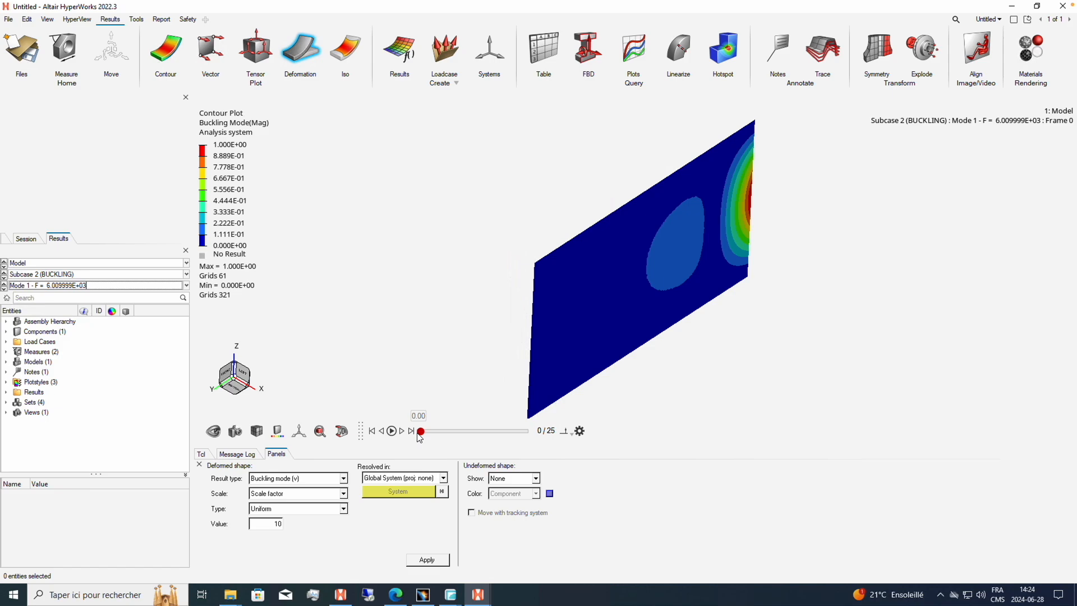
Compare the buckling shapes of Mode 4 and Mode 6 at frame 0.
{"action": "left_click", "coordinate": [186, 285]}
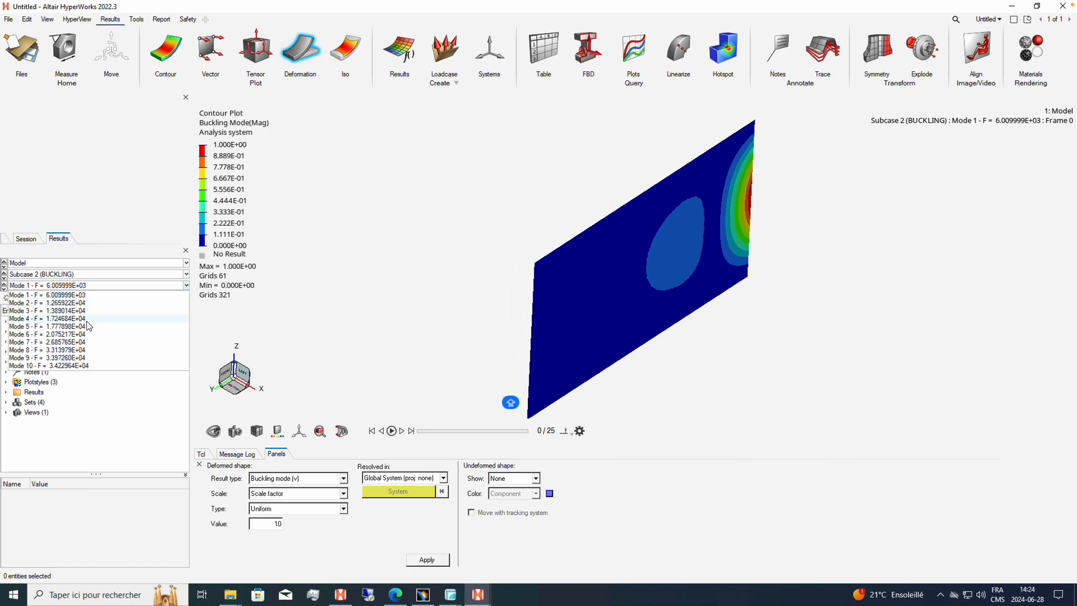
{"action": "left_click", "coordinate": [90, 325]}
{"action": "left_click", "coordinate": [185, 285]}
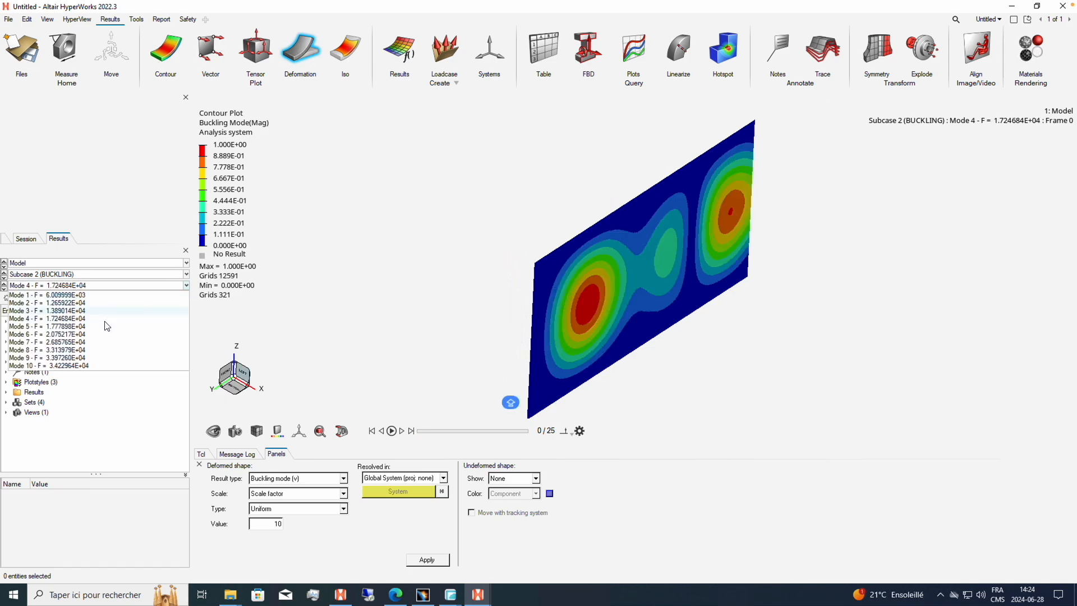
{"action": "left_click", "coordinate": [151, 328]}
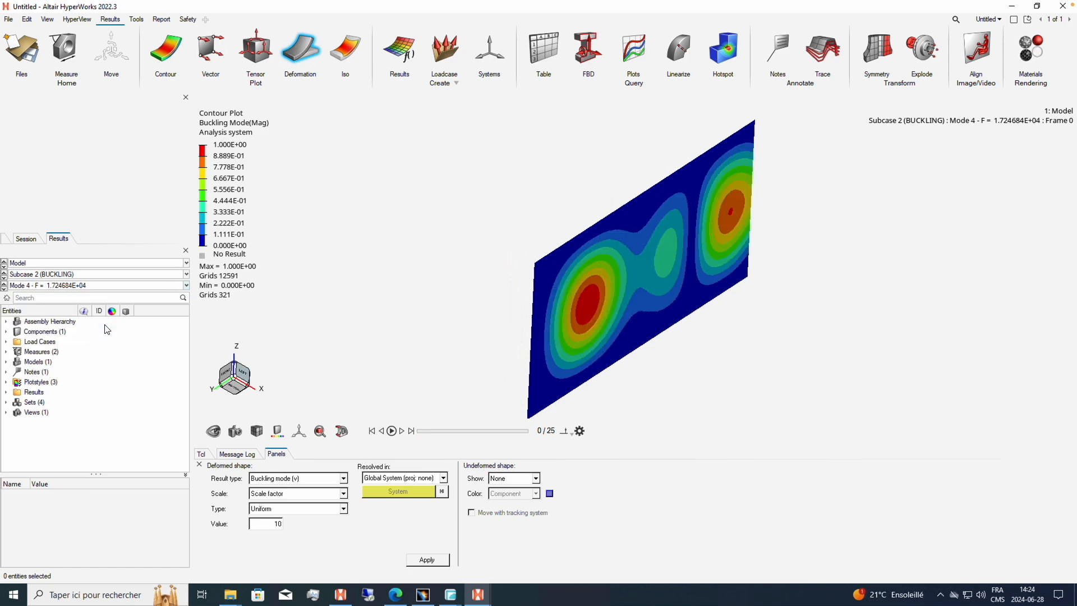
{"action": "left_click", "coordinate": [186, 286]}
{"action": "left_click", "coordinate": [74, 335]}
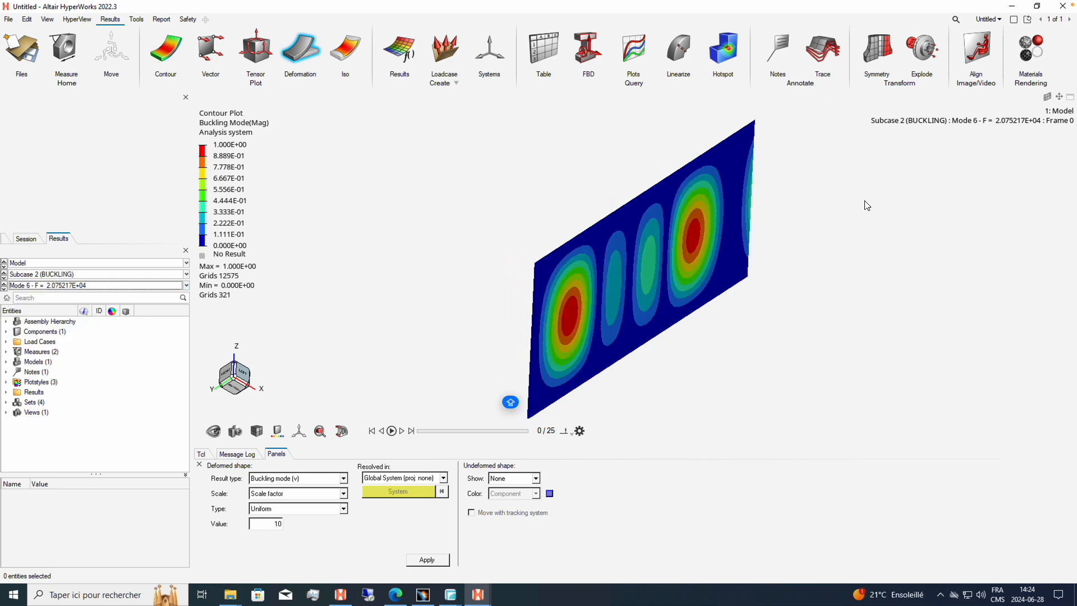
Display buckling Mode 7 and Mode 9, and inspect the Mode 9 shape through its animation frames.
{"action": "left_click", "coordinate": [186, 286]}
{"action": "left_click", "coordinate": [106, 344]}
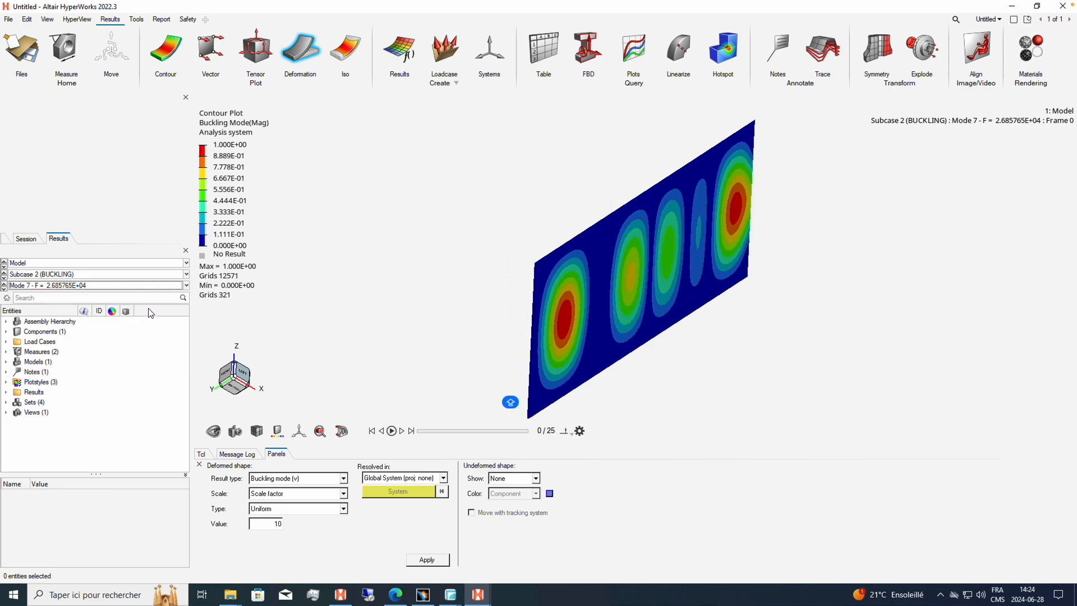
{"action": "left_click", "coordinate": [186, 285]}
{"action": "left_click", "coordinate": [101, 365]}
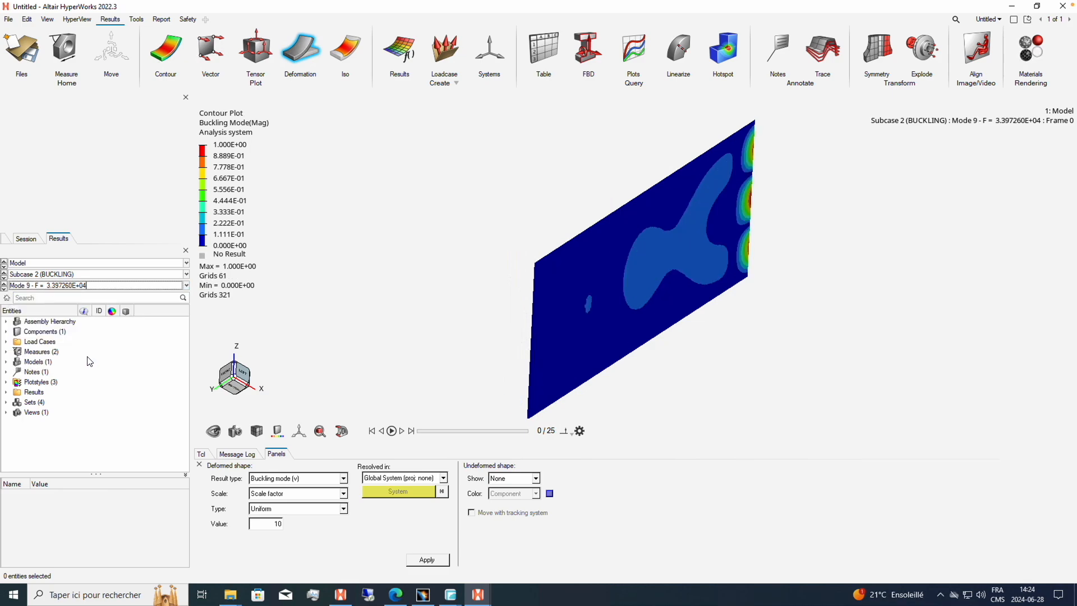
{"action": "left_click_drag", "start_coordinate": [511, 432], "coordinate": [534, 444]}
Switch the results to Subcase 1 (LINEAR) and apply a Displacement (Mag) contour plot to the plate.
{"action": "left_click", "coordinate": [186, 274]}
{"action": "left_click", "coordinate": [140, 285]}
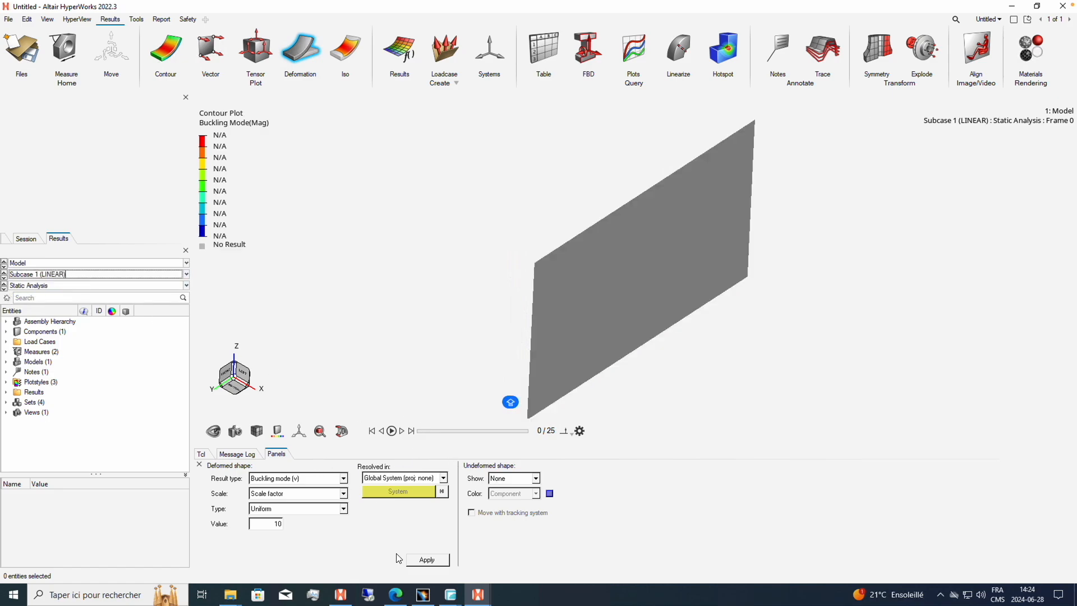
{"action": "left_click", "coordinate": [172, 64]}
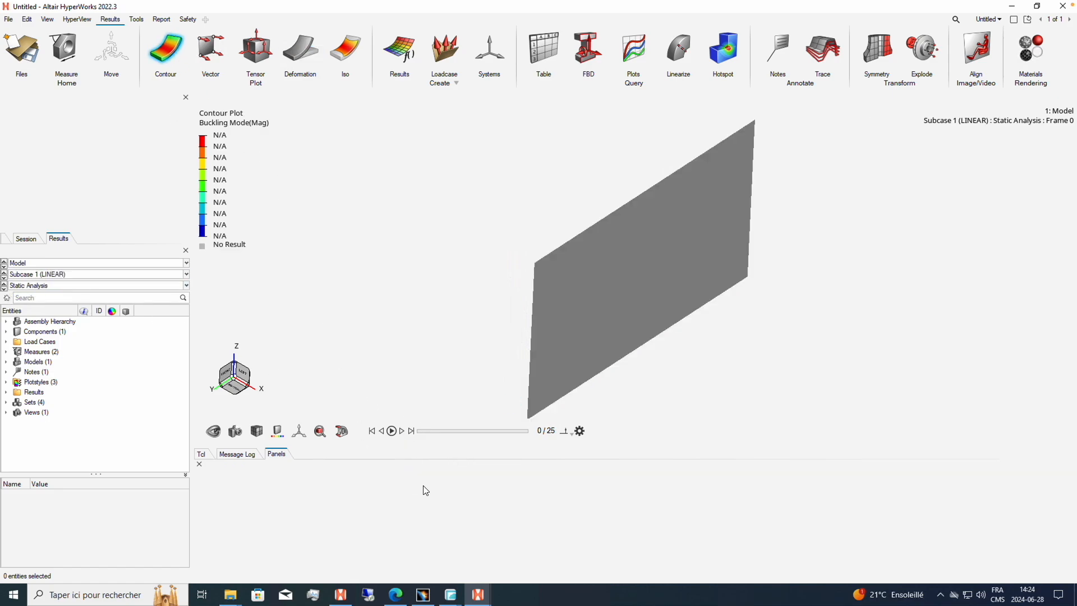
{"action": "left_click", "coordinate": [526, 561]}
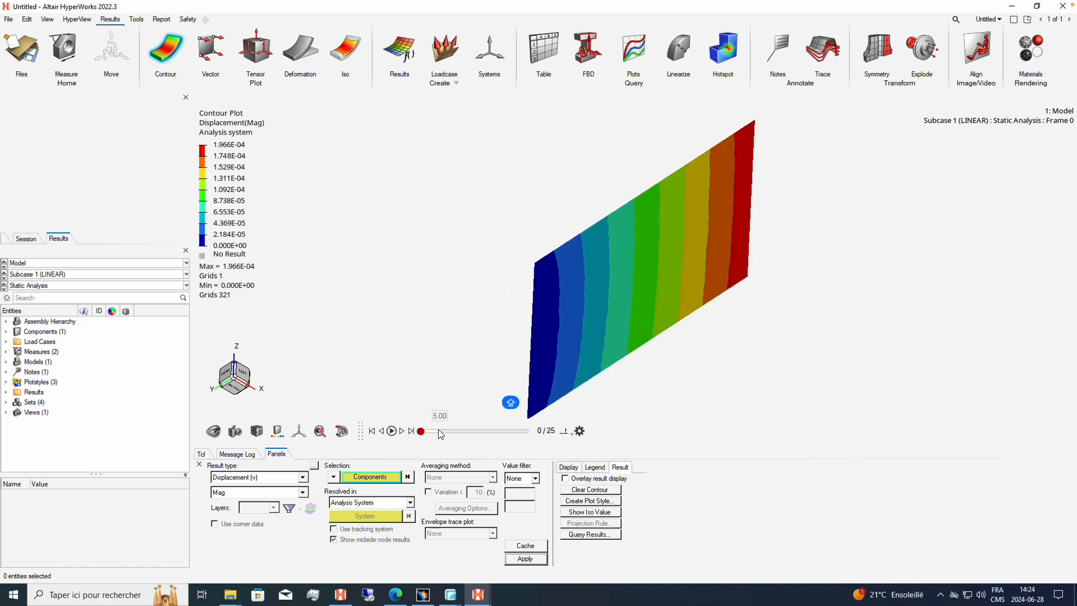
Examine the linear static displacement contour across the whole plate, up close and from different angles.
{"action": "left_click_drag", "start_coordinate": [422, 431], "coordinate": [403, 456]}
{"action": "right_click_drag", "start_coordinate": [614, 233], "coordinate": [492, 231]}
{"action": "middle_click_drag", "start_coordinate": [562, 232], "coordinate": [563, 237]}
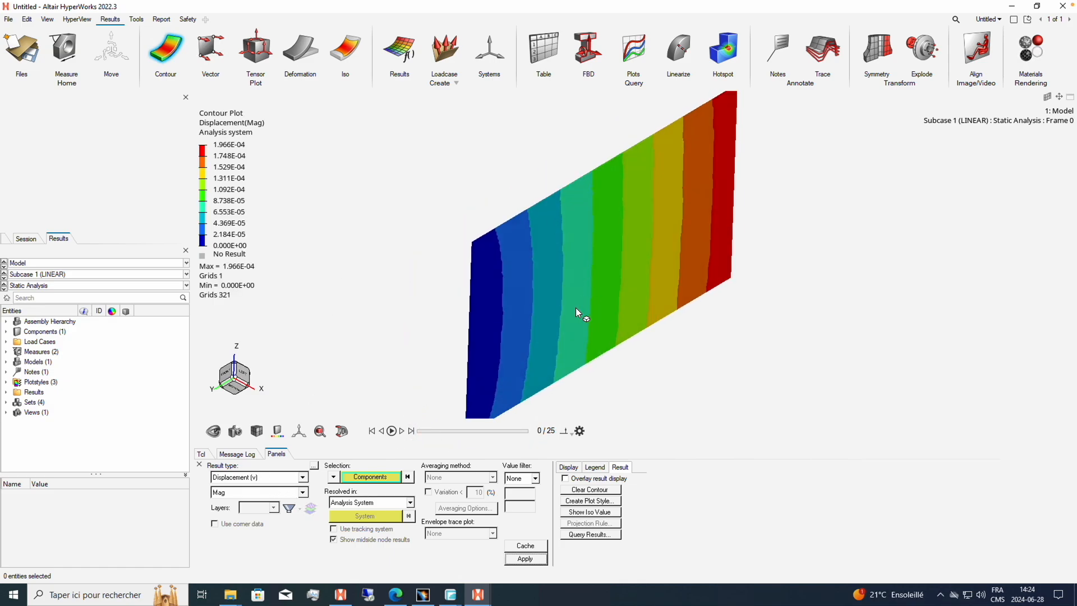
{"action": "scroll", "coordinate": [577, 295], "scroll_direction": "up", "scroll_amount": 2}
{"action": "right_click_drag", "start_coordinate": [577, 285], "coordinate": [541, 273]}
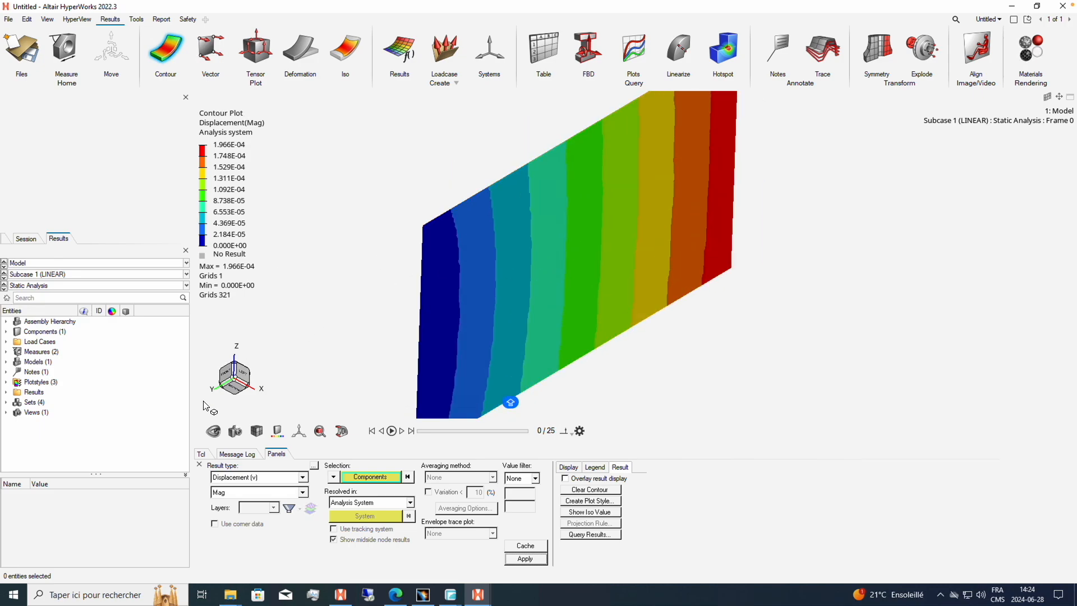
{"action": "left_click", "coordinate": [235, 379]}
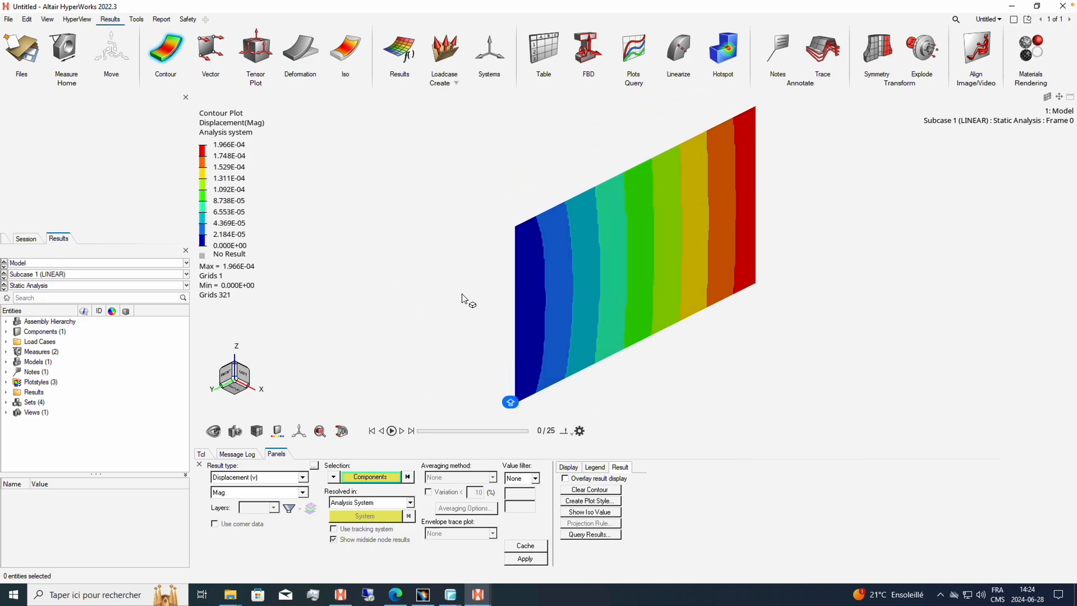
{"action": "mouse_move", "coordinate": [635, 258]}
{"action": "middle_mouse_down"}
{"action": "mouse_move", "coordinate": [663, 286]}
{"action": "mouse_move", "coordinate": [510, 399]}
{"action": "middle_mouse_up"}
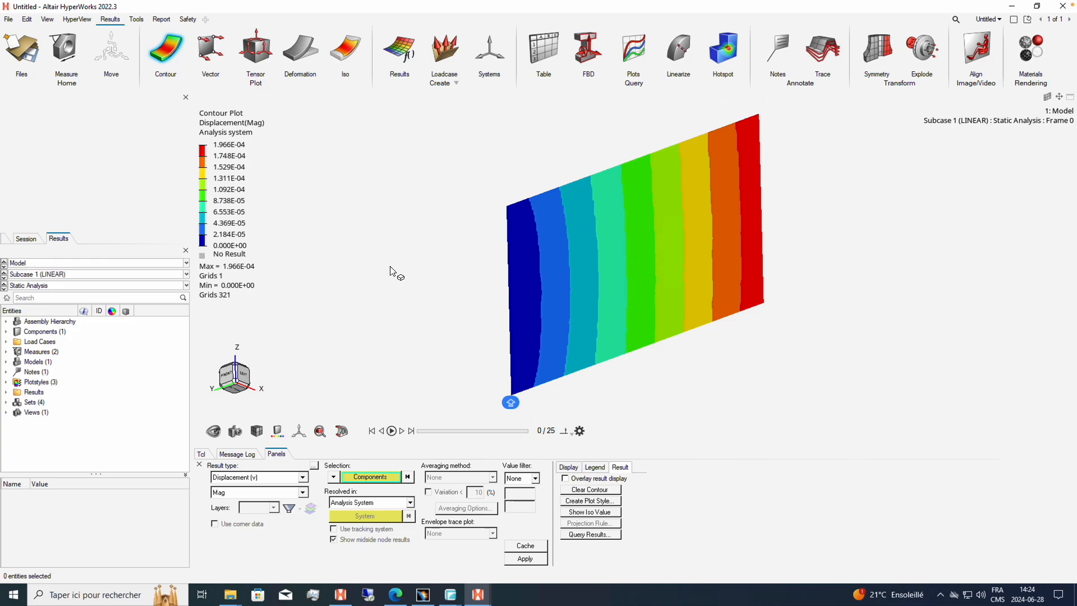